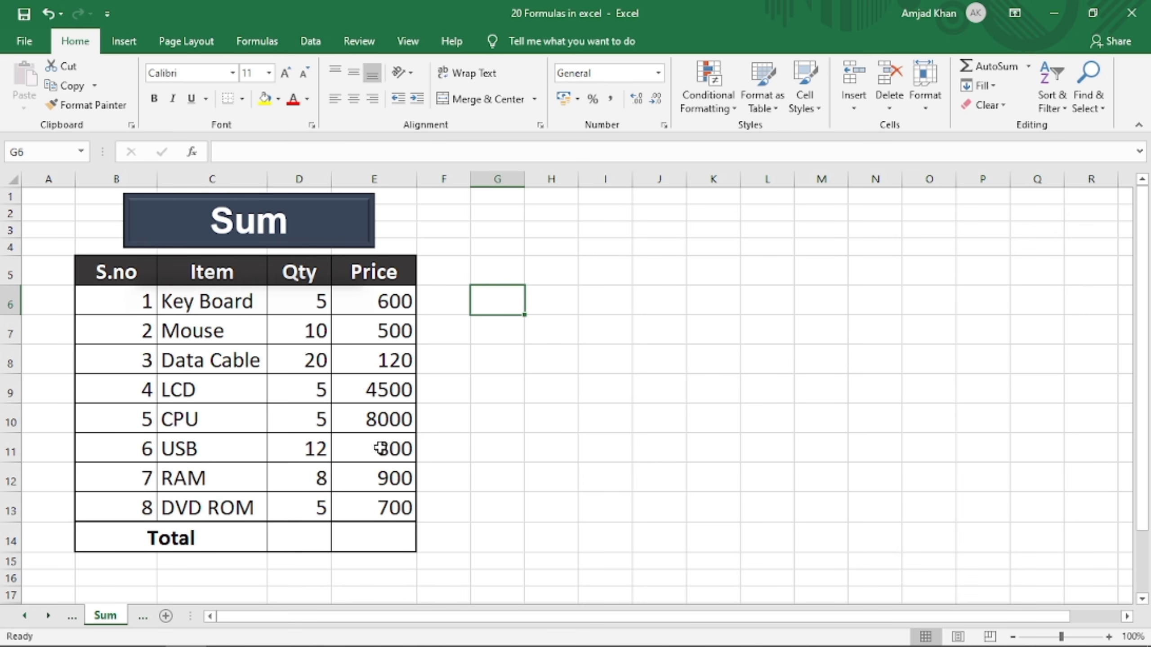
Total the Price column in cell E14 with the formula =SUM(E6:E13)
drag(366, 306, 369, 510)
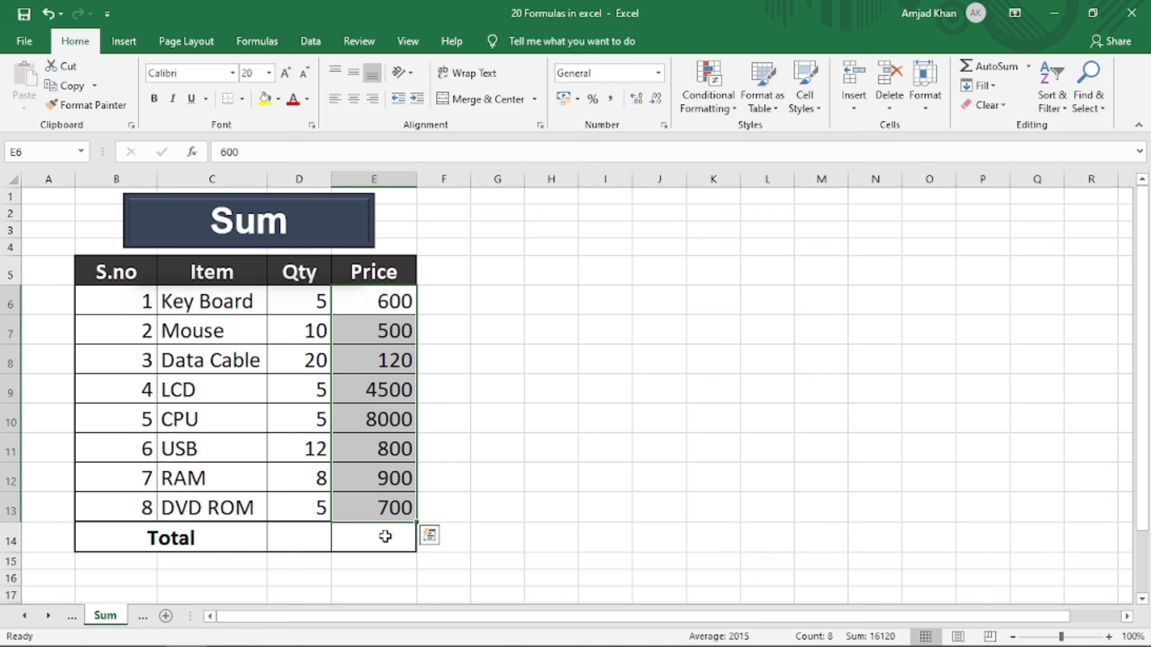
click(461, 398)
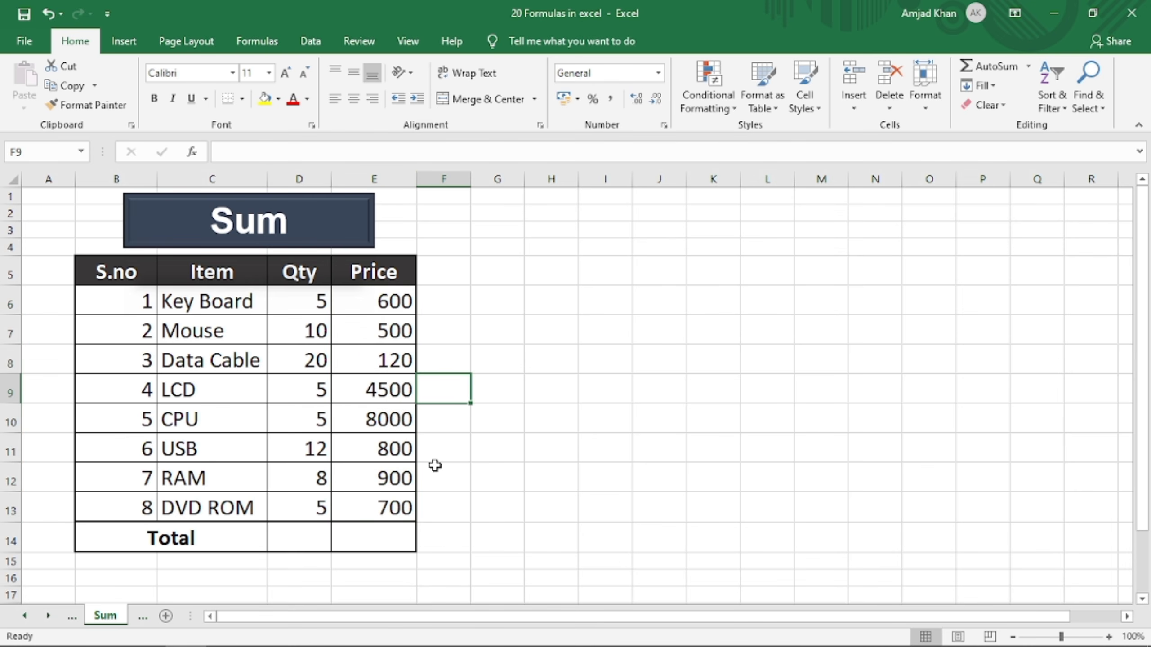
click(367, 536)
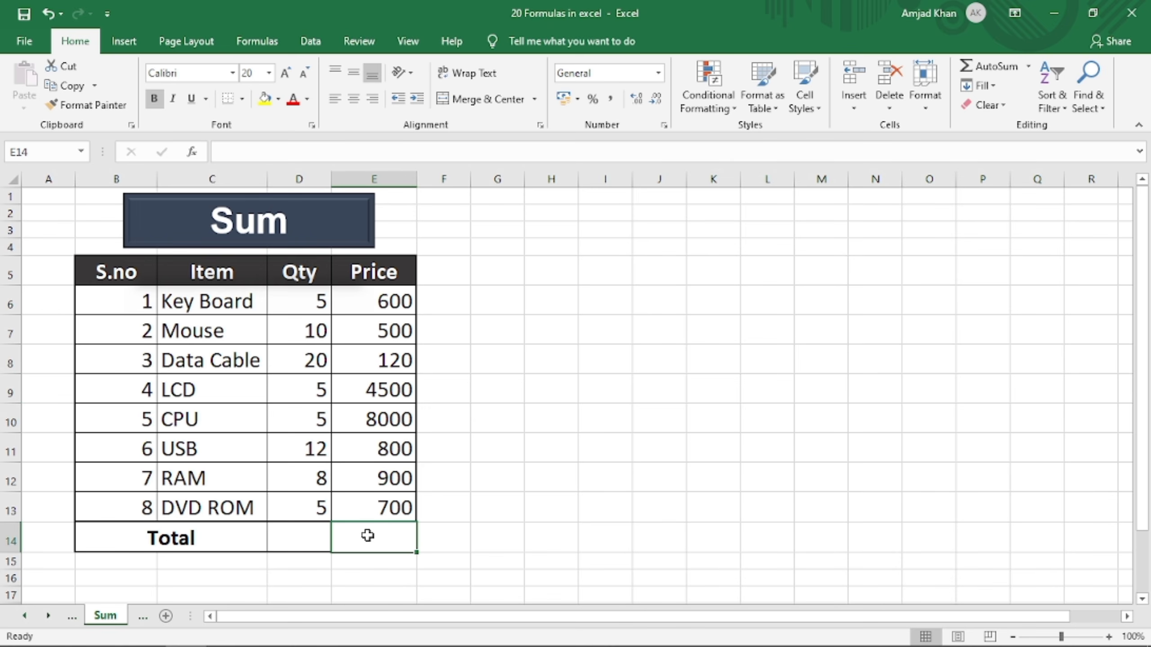
key(ctrl)
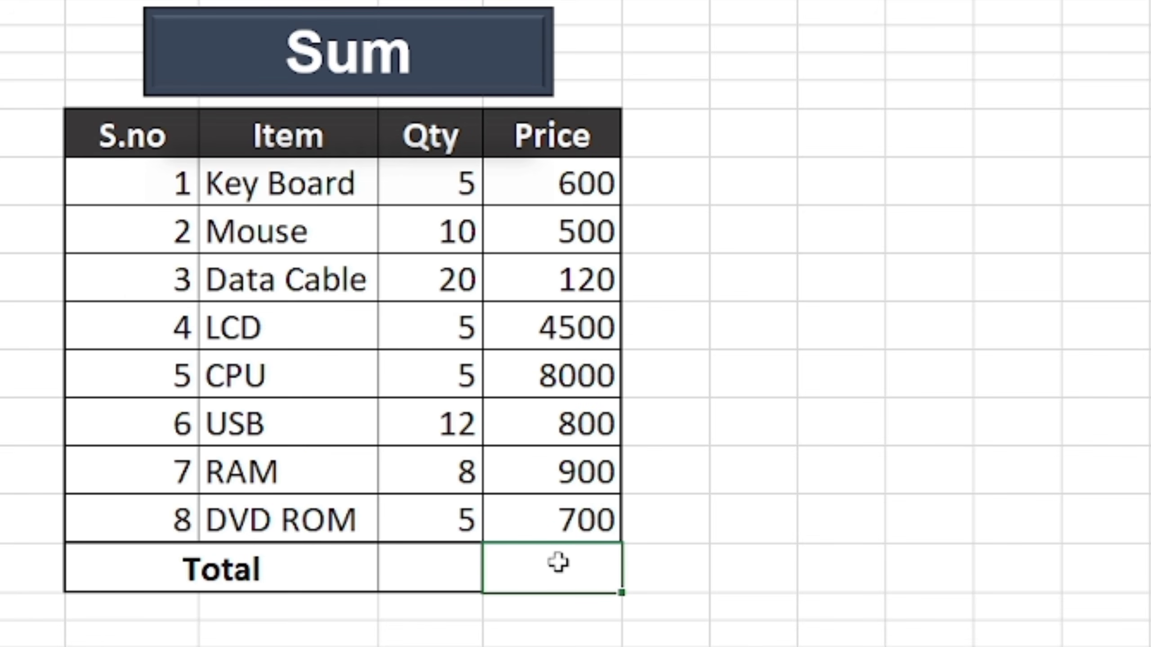
text(=)
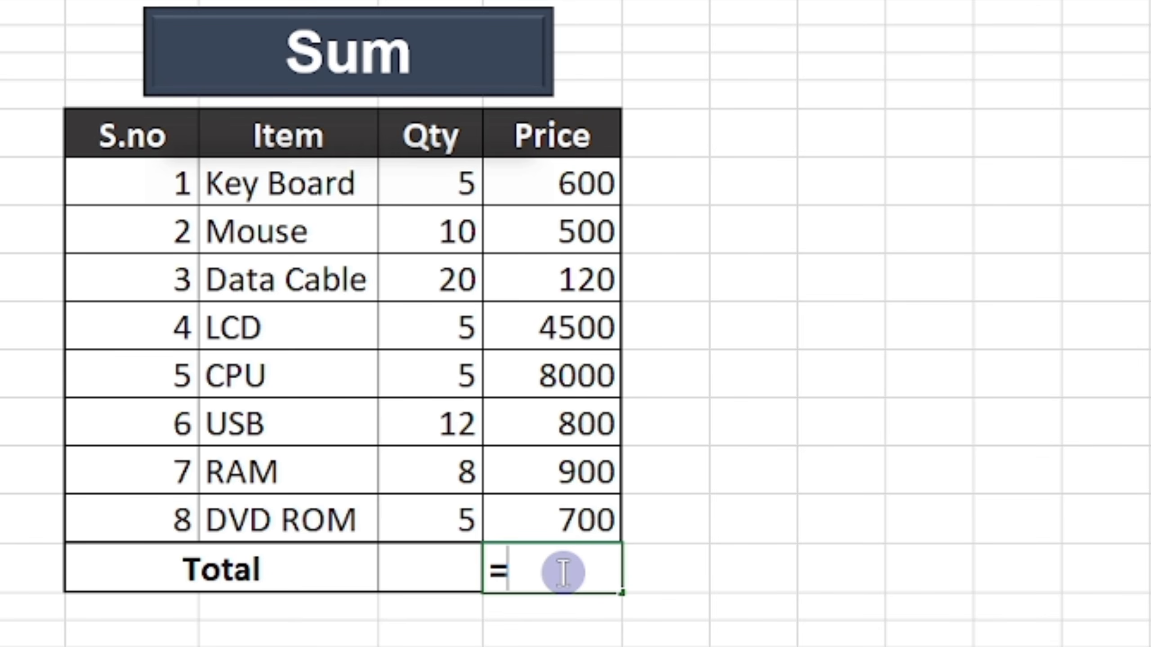
text(sum)
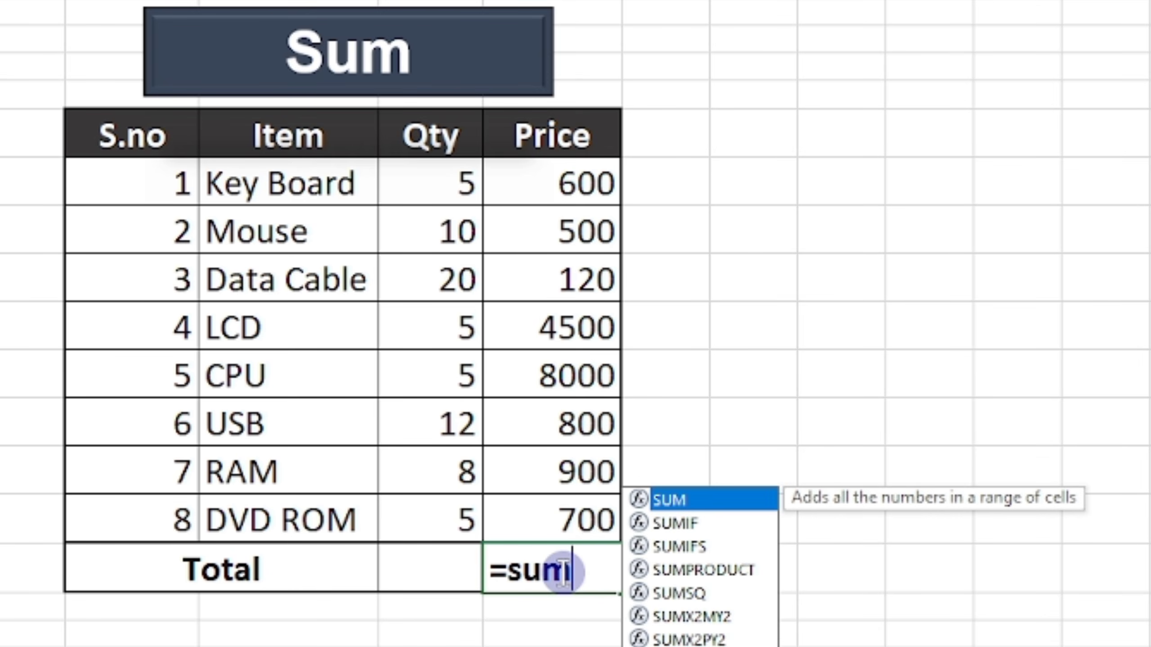
key(Tab)
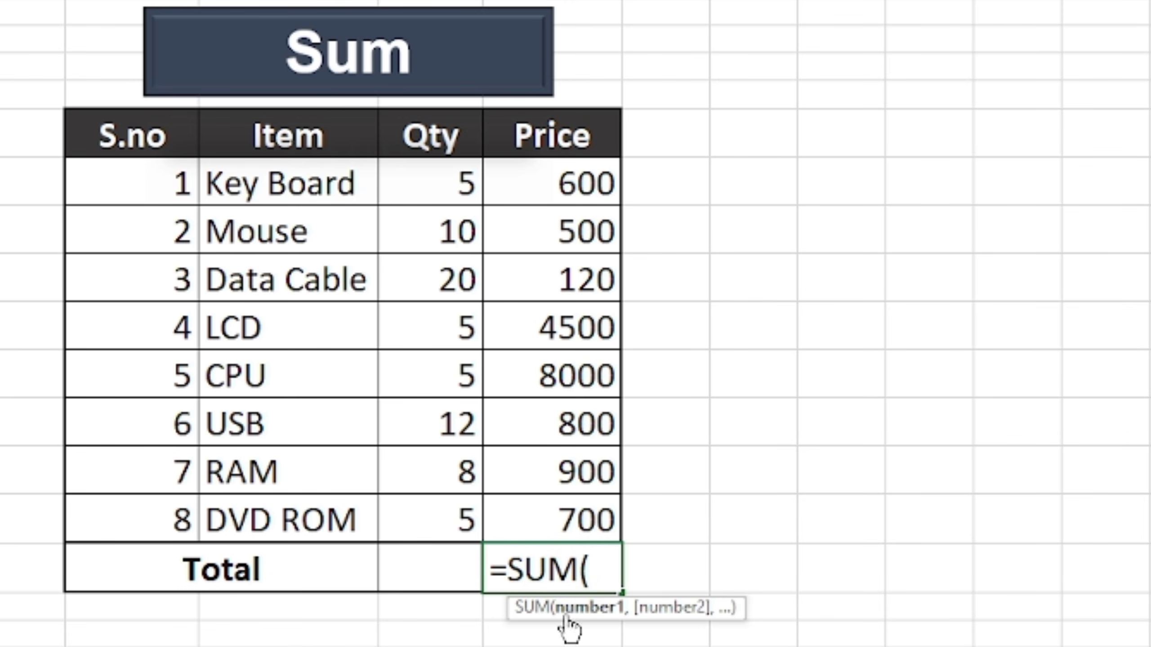
drag(567, 181, 559, 521)
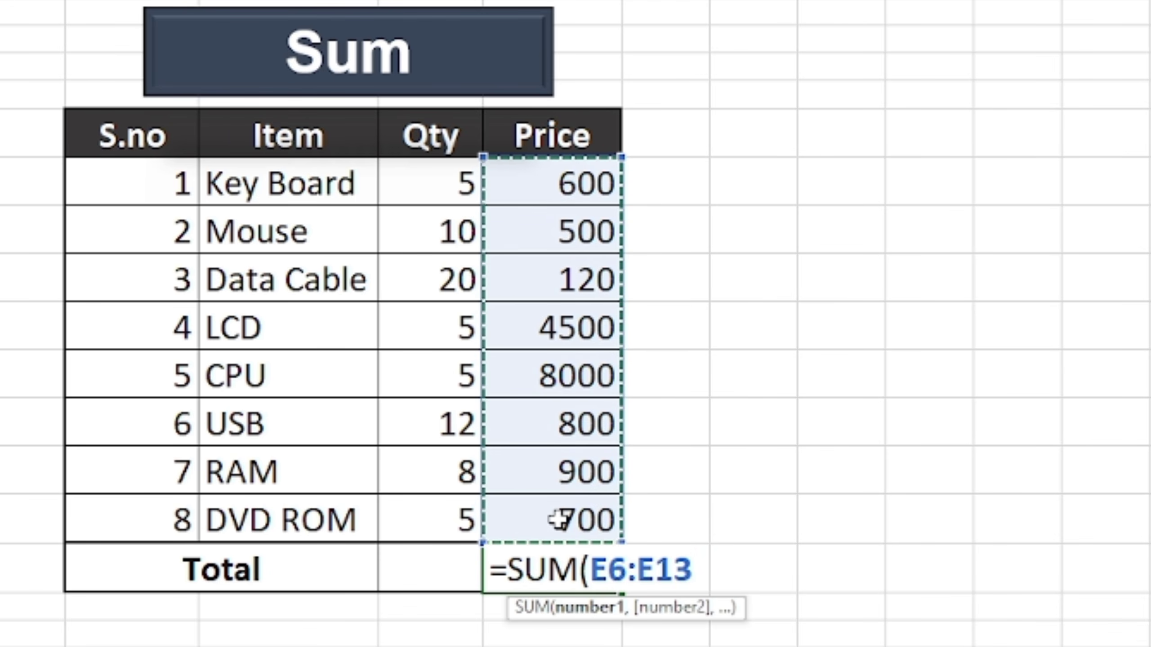
text())
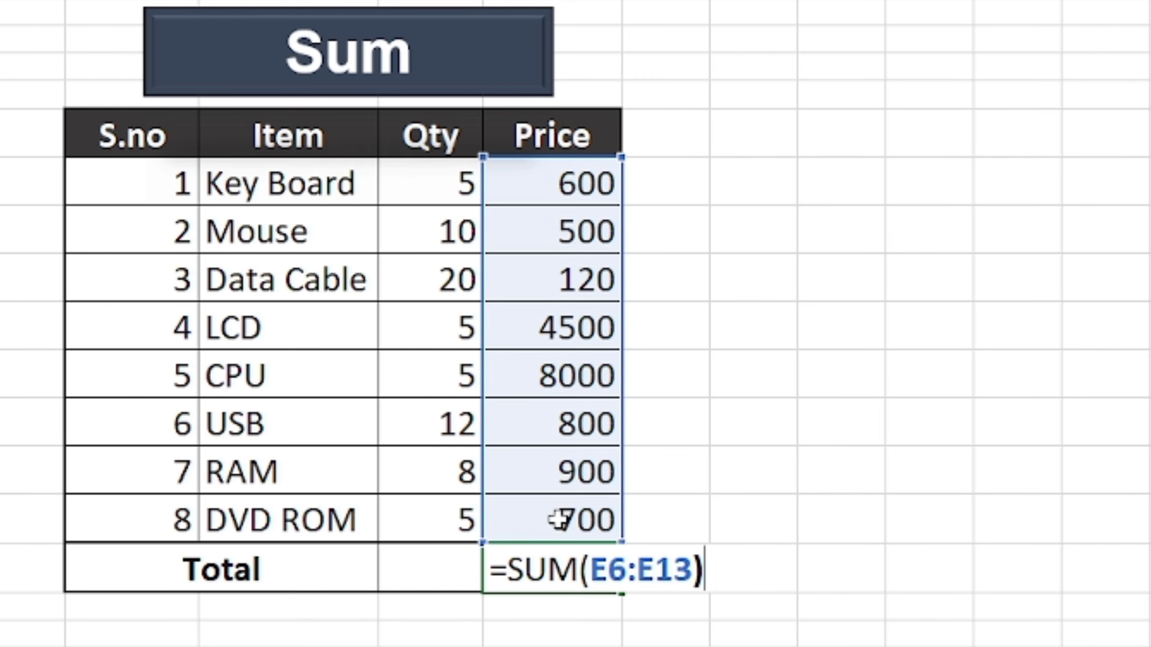
key(Return)
key(ctrl)
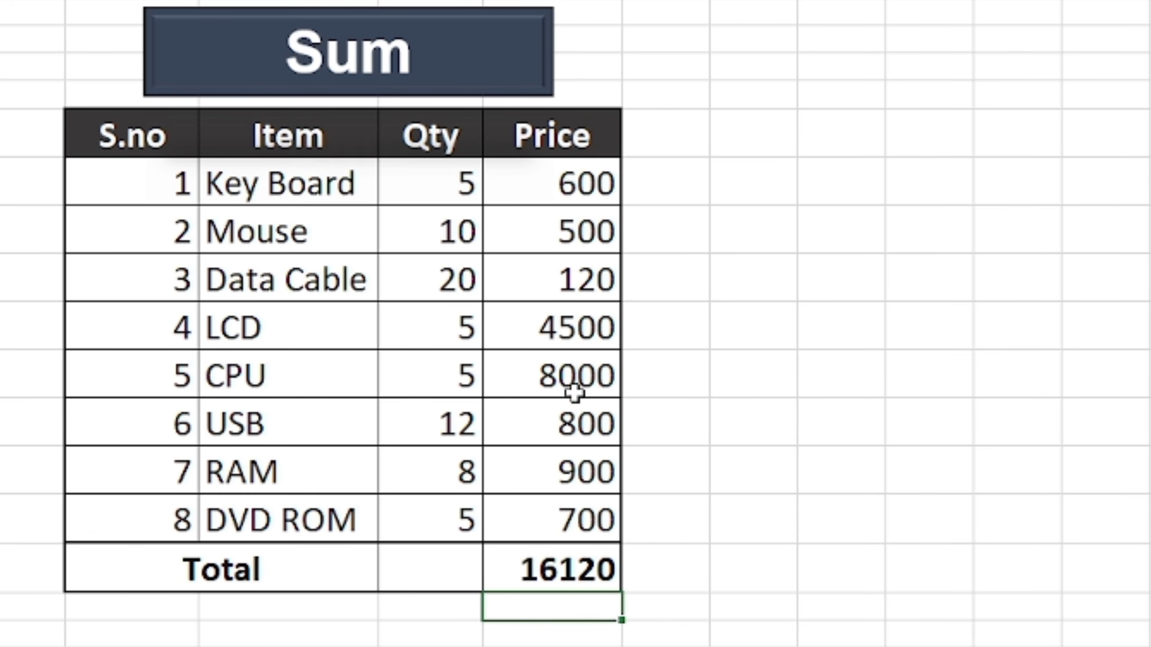
Total the Qty column in cell D14 by inserting an automatic sum of D6:D13
click(436, 569)
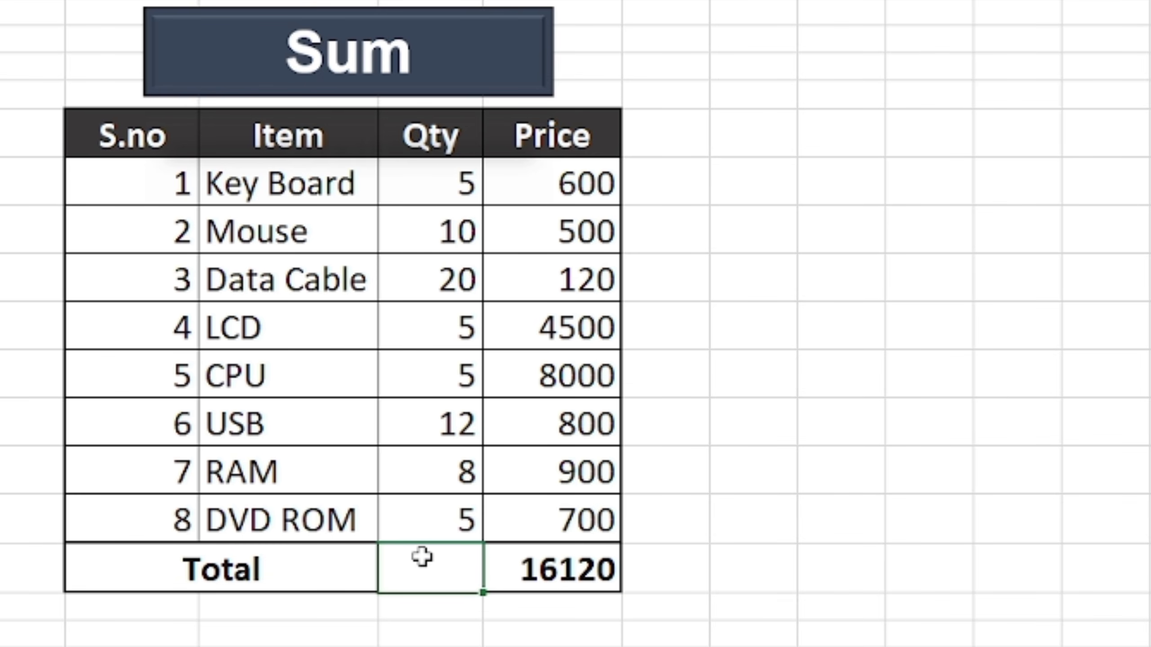
key(alt+equal)
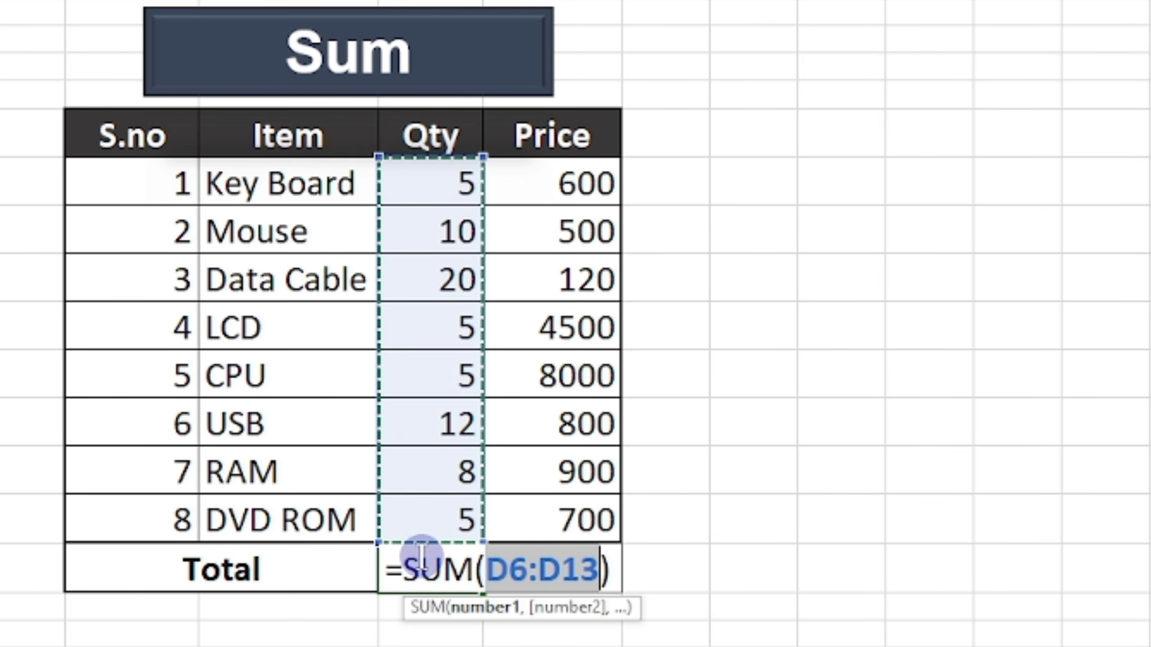
key(Return)
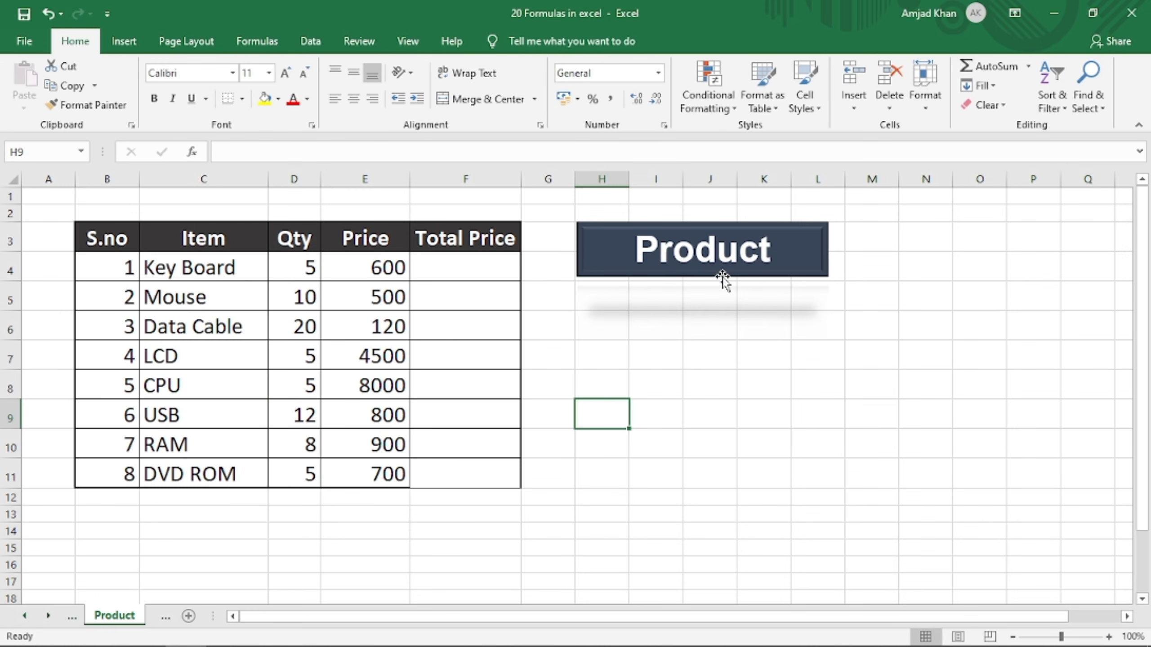
Calculate the Key Board's total price in cell F4 of the Product sheet with =PRODUCT(D4:E4)
click(691, 260)
click(455, 269)
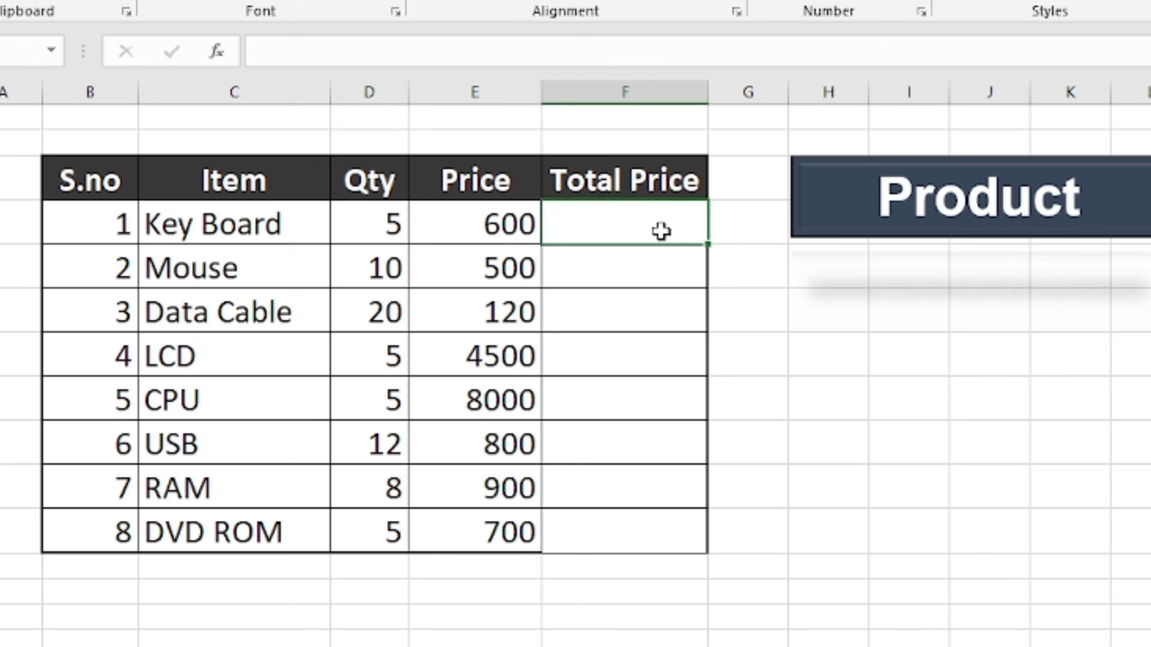
text(=)
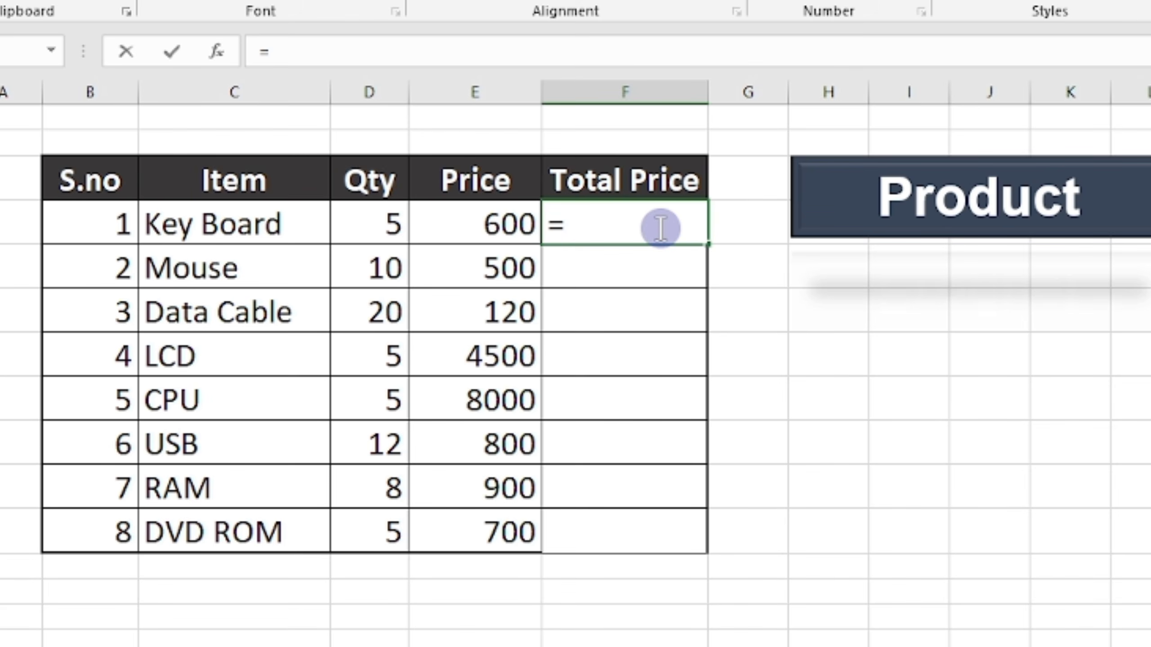
text(prof)
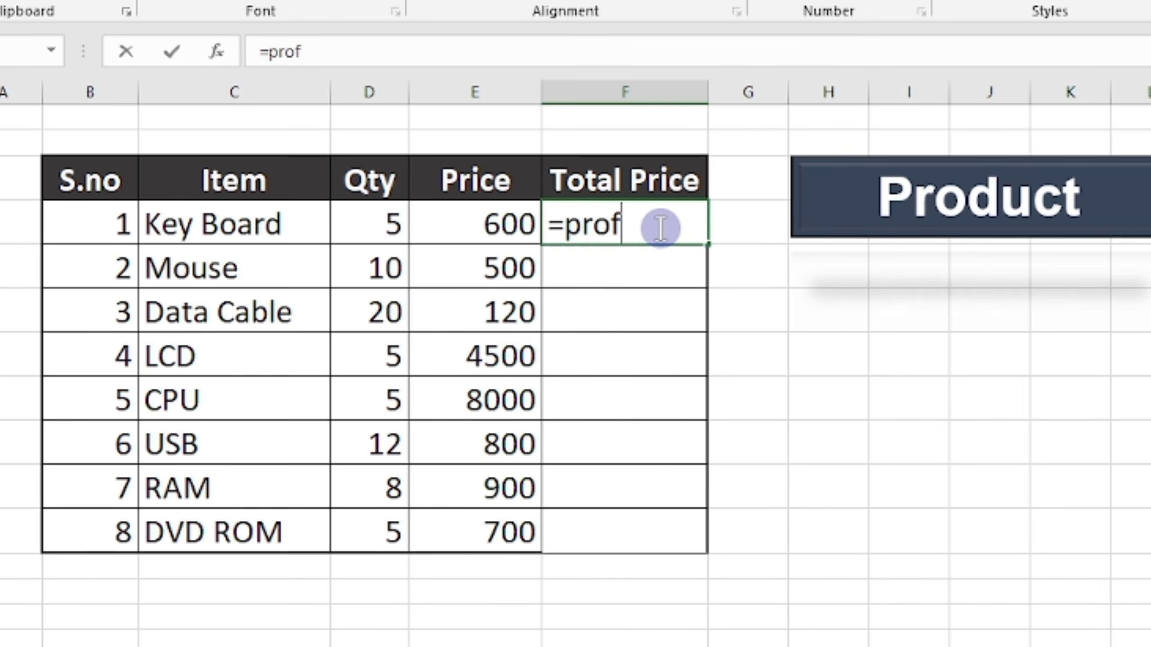
key(BackSpace)
text(du)
key(Tab)
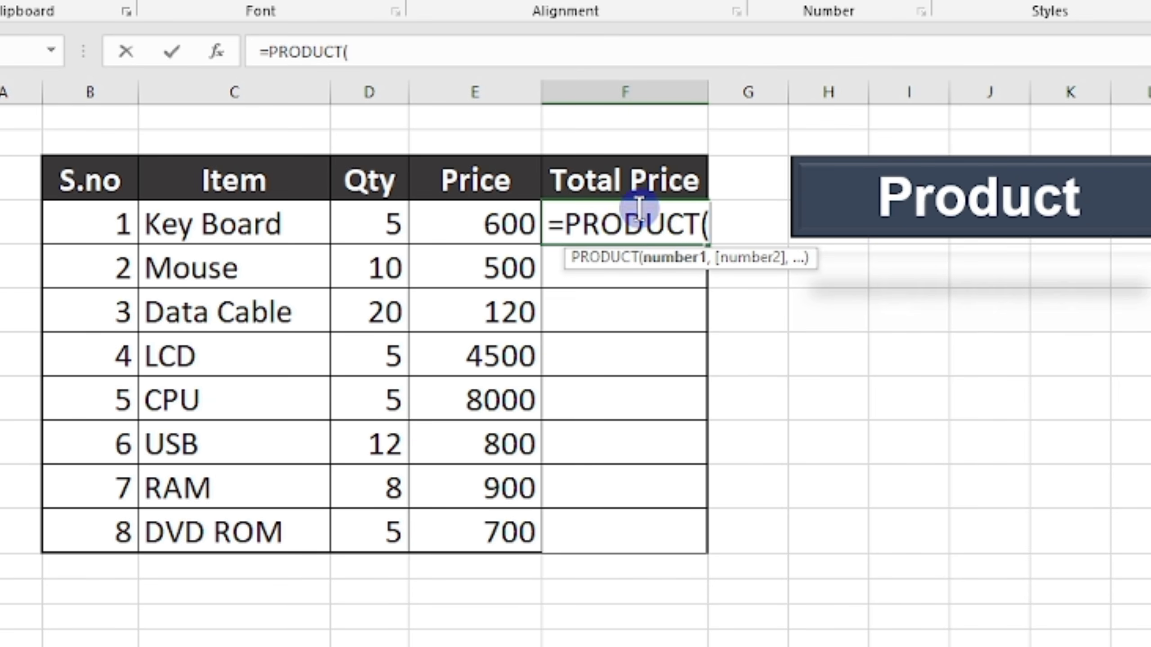
drag(376, 234, 503, 223)
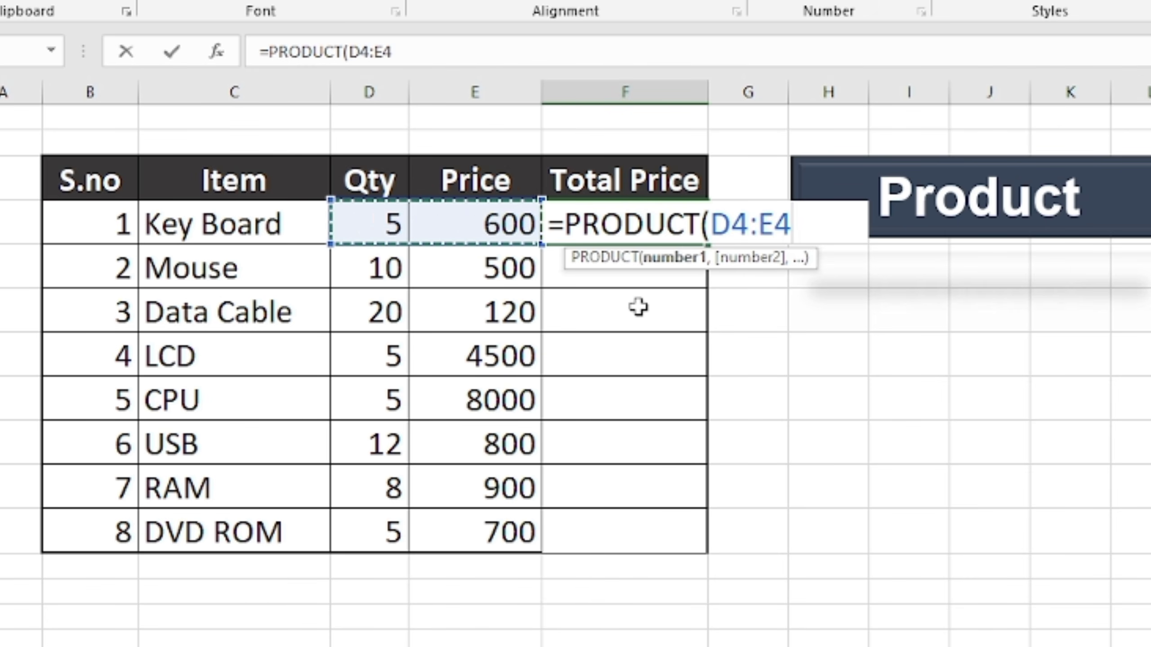
text())
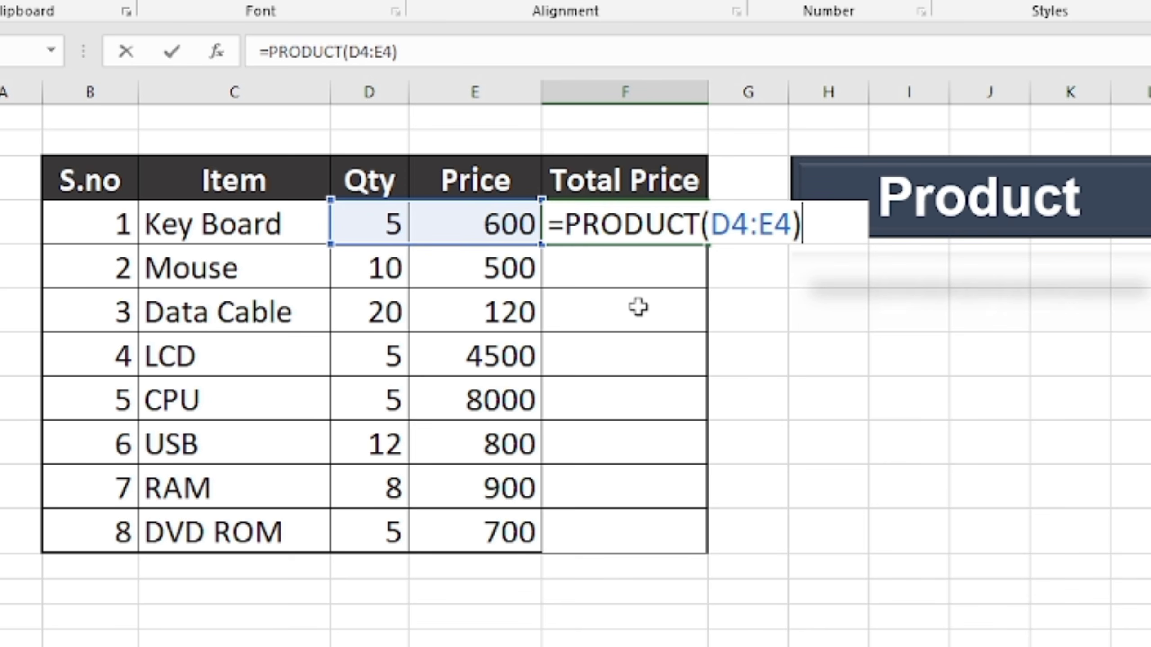
key(Return)
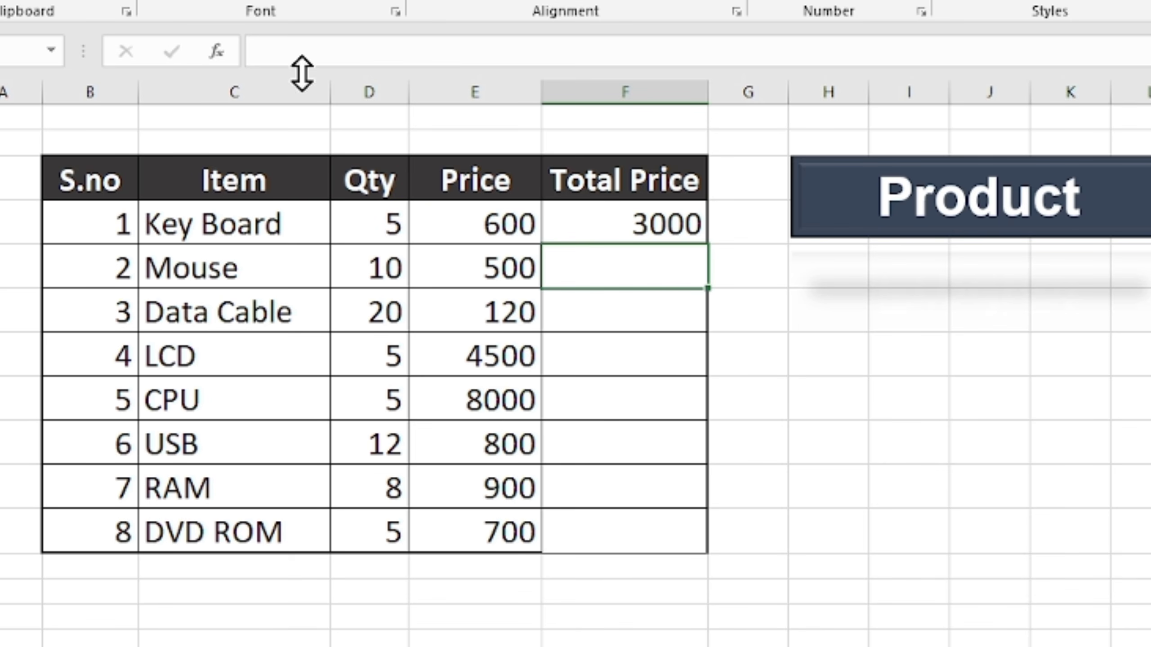
Copy the Total Price formula from F4 down to the DVD ROM row
click(670, 226)
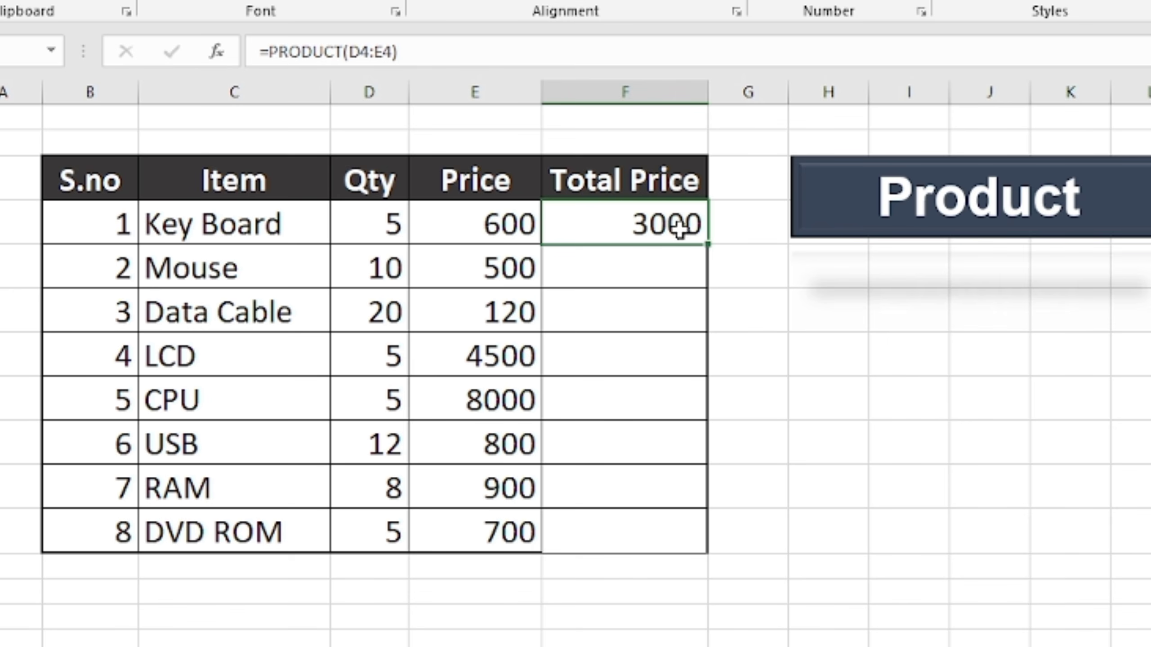
drag(708, 244, 701, 560)
click(815, 369)
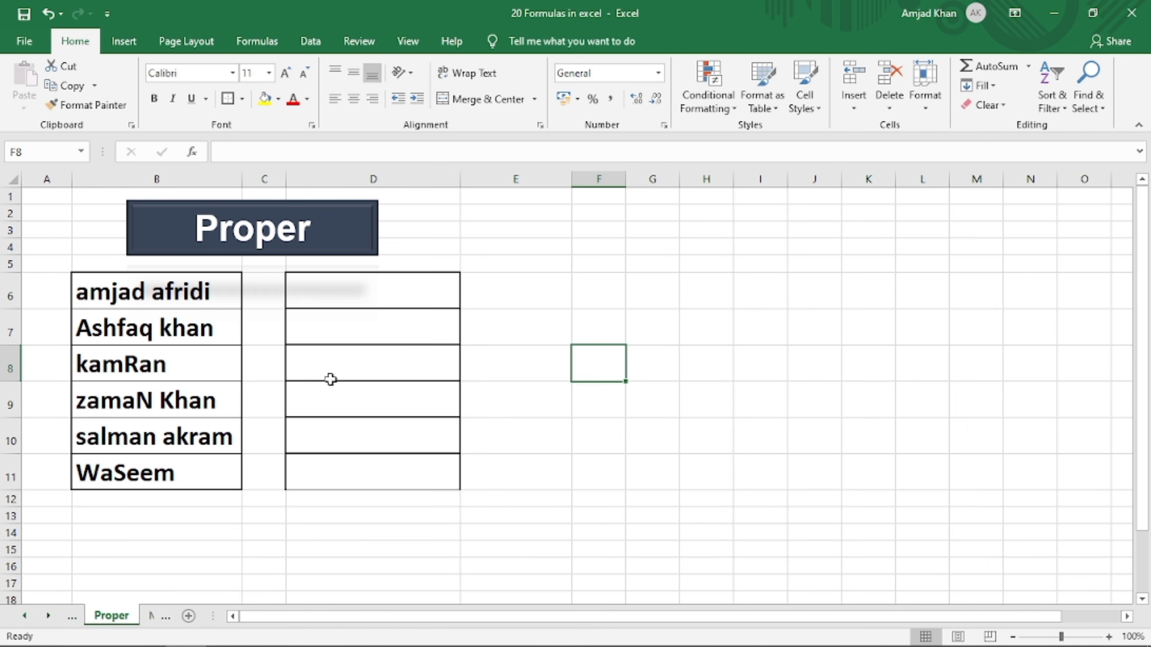
Convert the first name in the list to proper case in cell D6 of the Proper sheet with =PROPER(B6)
drag(194, 298, 200, 471)
key(ctrl)
click(181, 300)
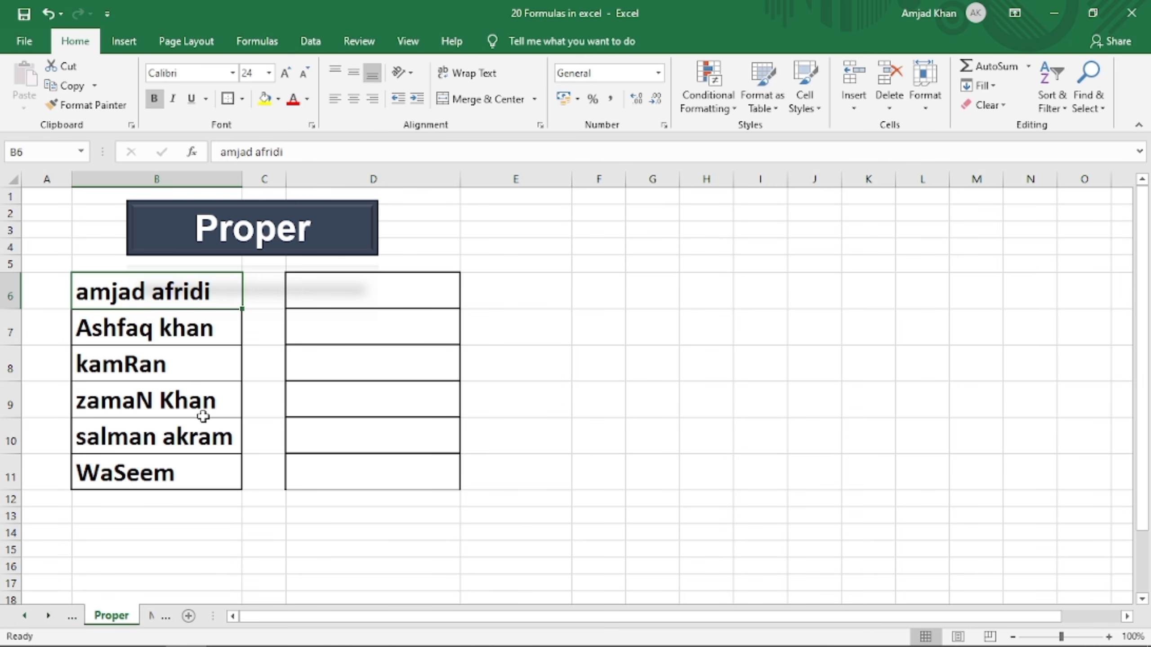
click(356, 300)
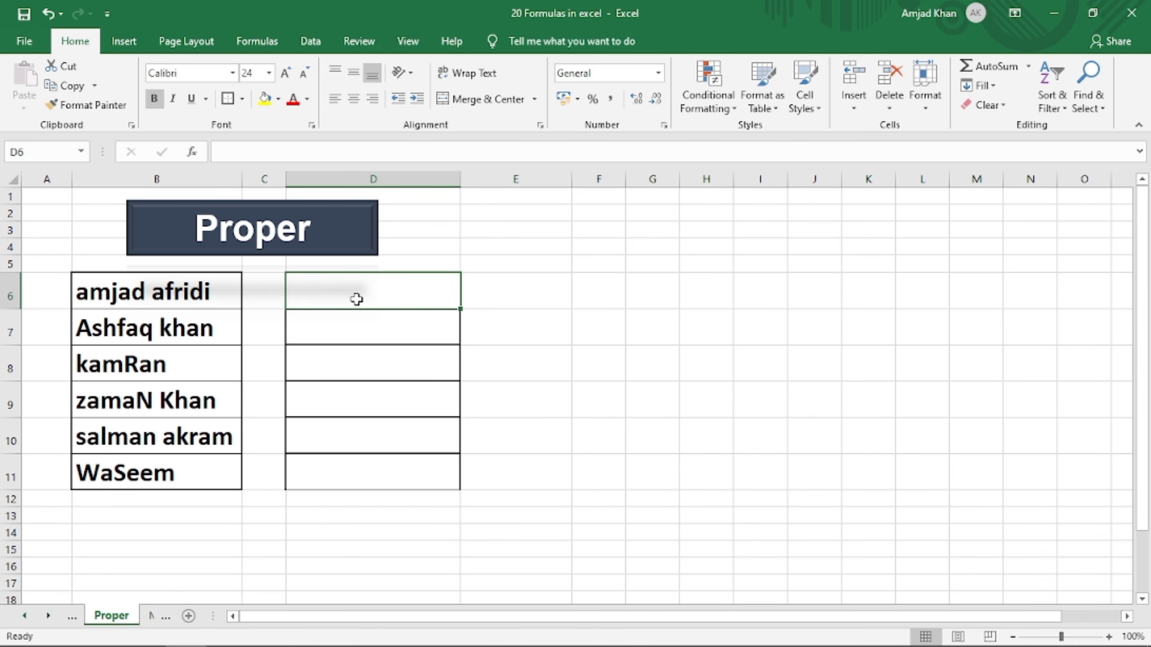
key(ctrl)
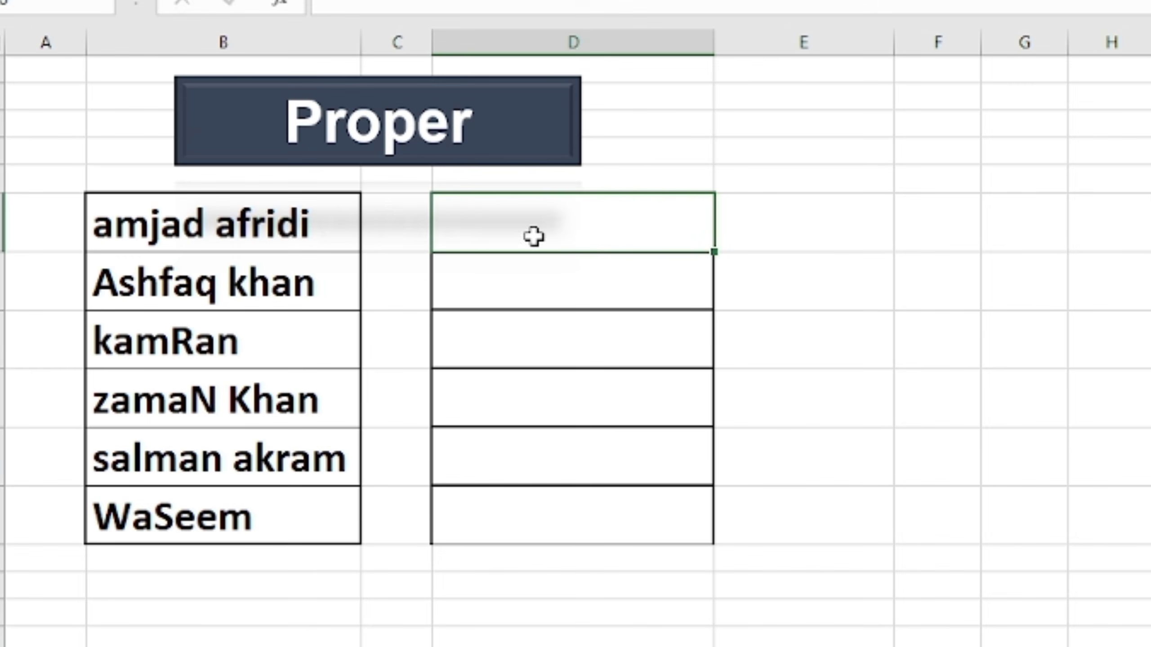
text(=pr)
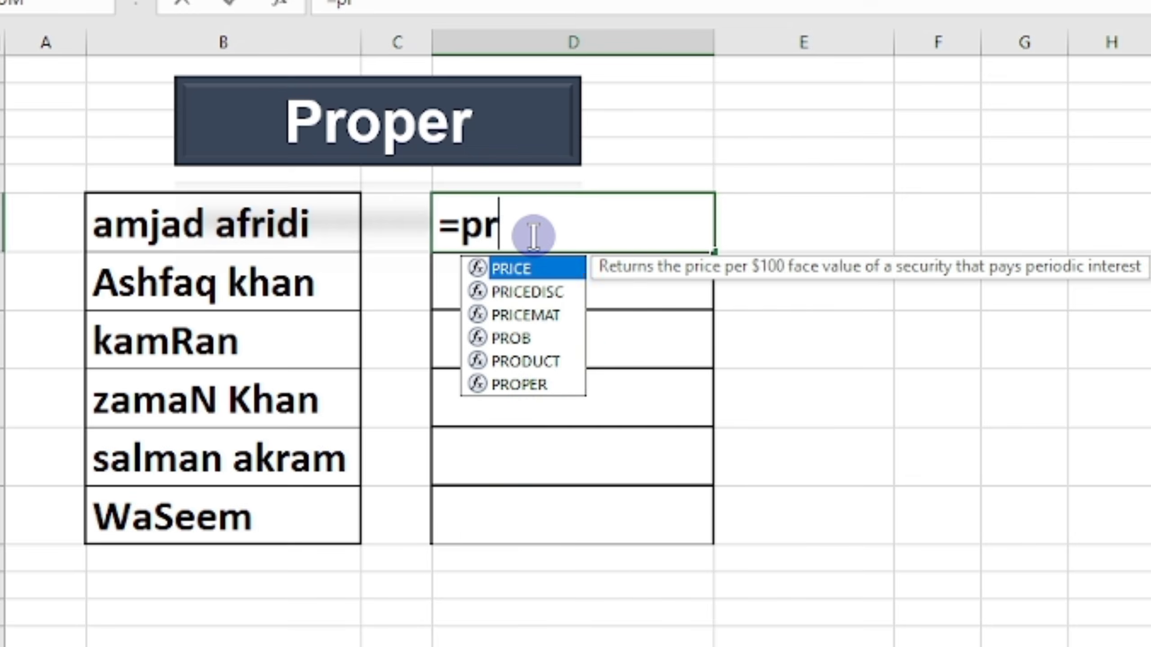
text(ope)
key(Tab)
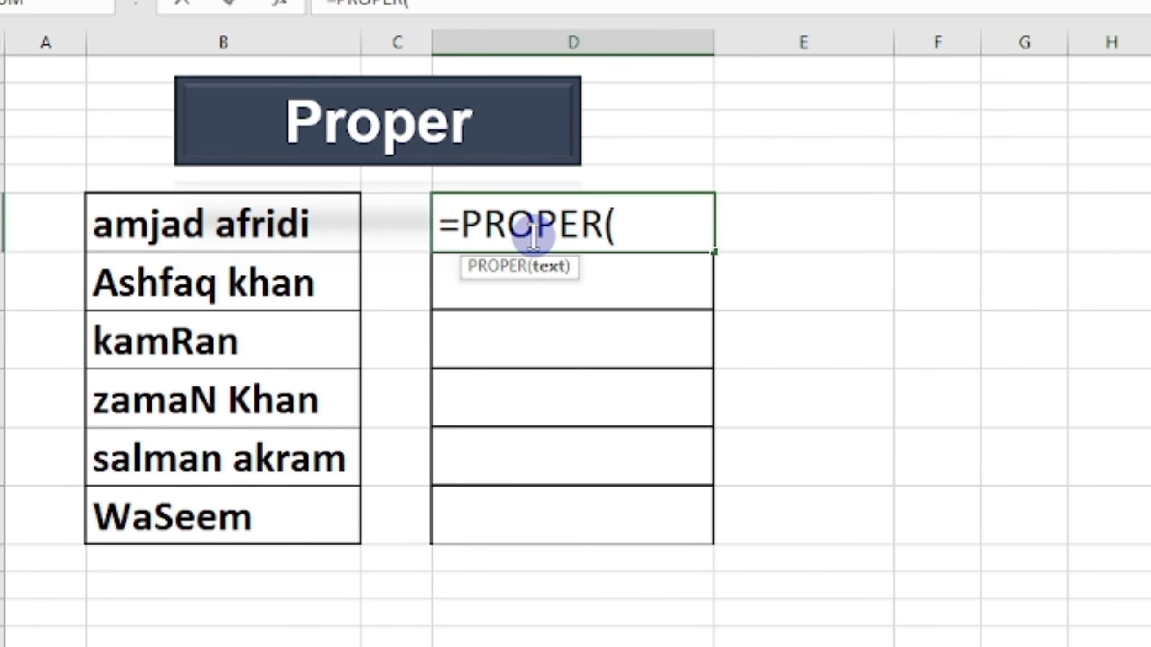
click(265, 226)
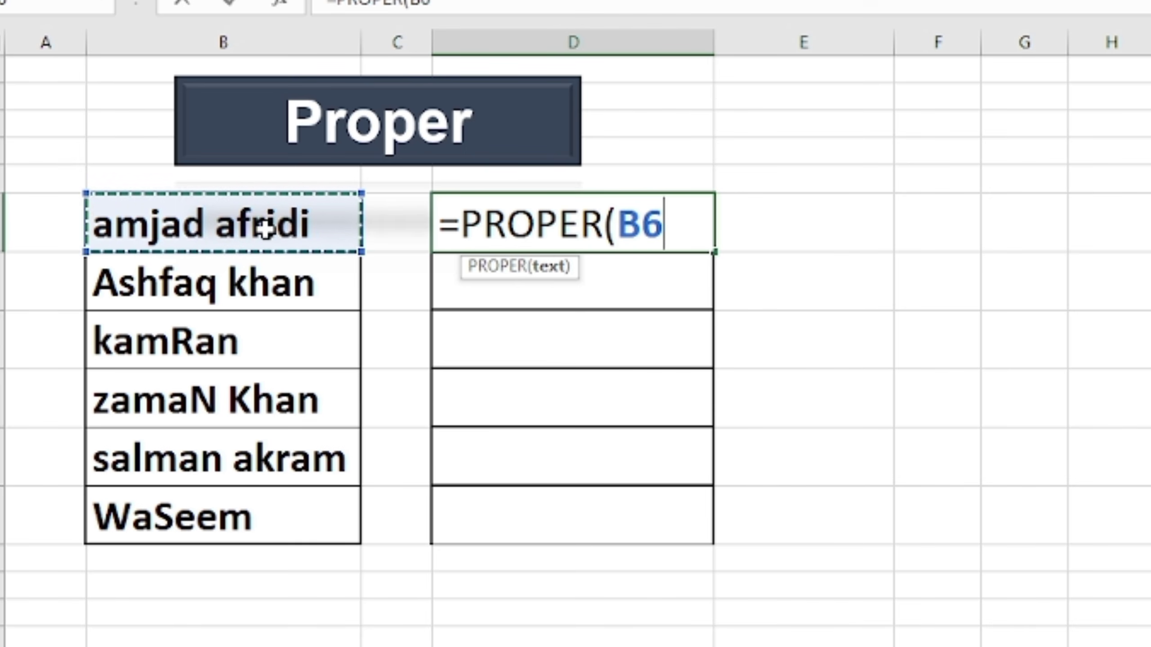
text())
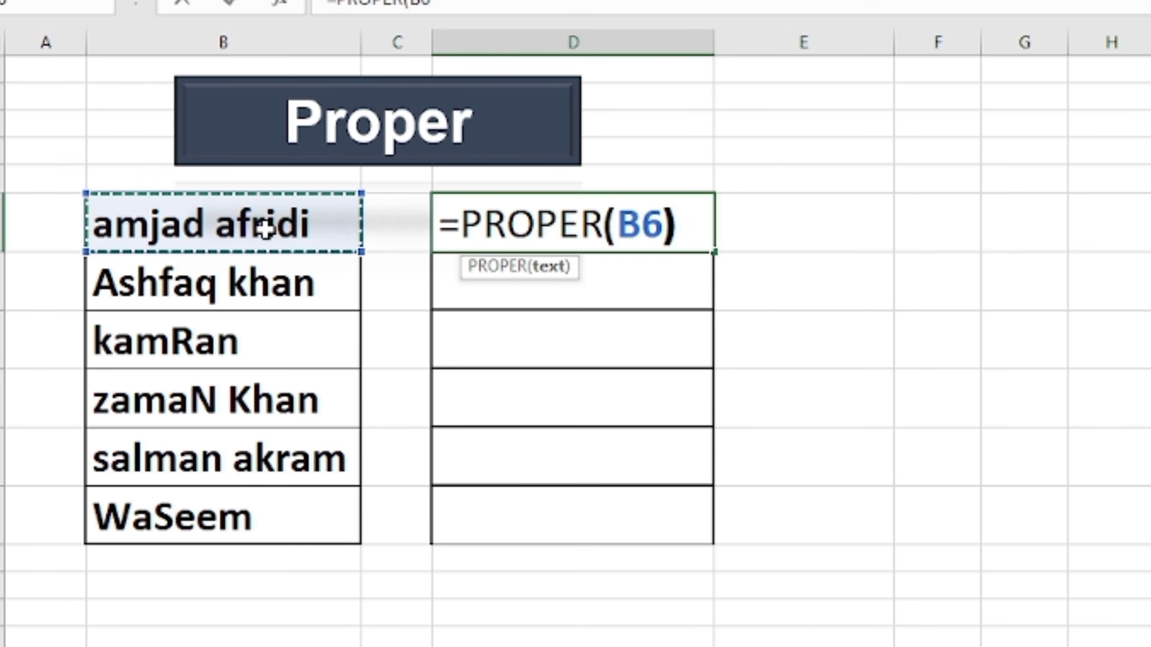
key(Return)
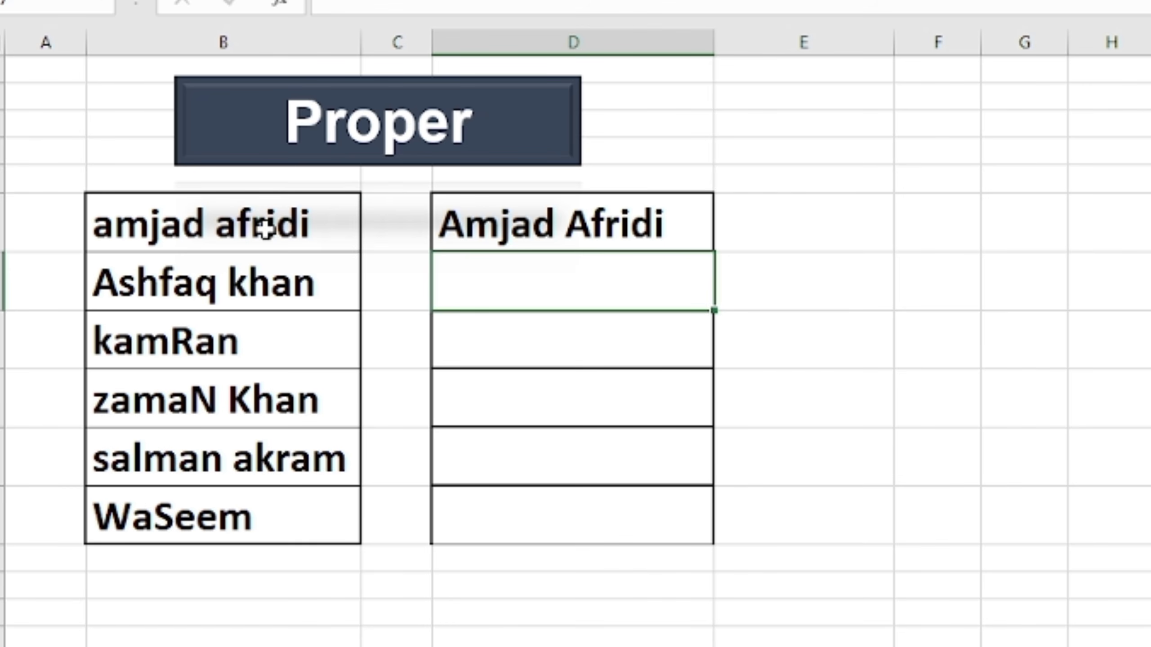
Copy the PROPER formula from D6 down through D11 for the remaining names
click(653, 220)
drag(715, 248, 720, 535)
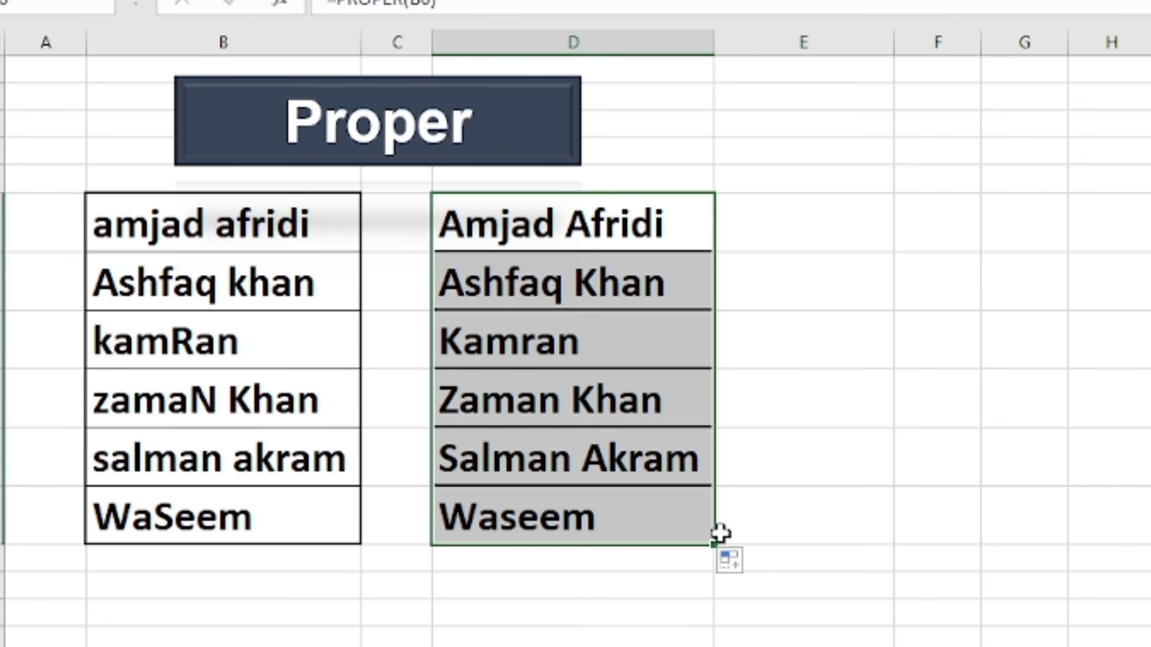
click(794, 403)
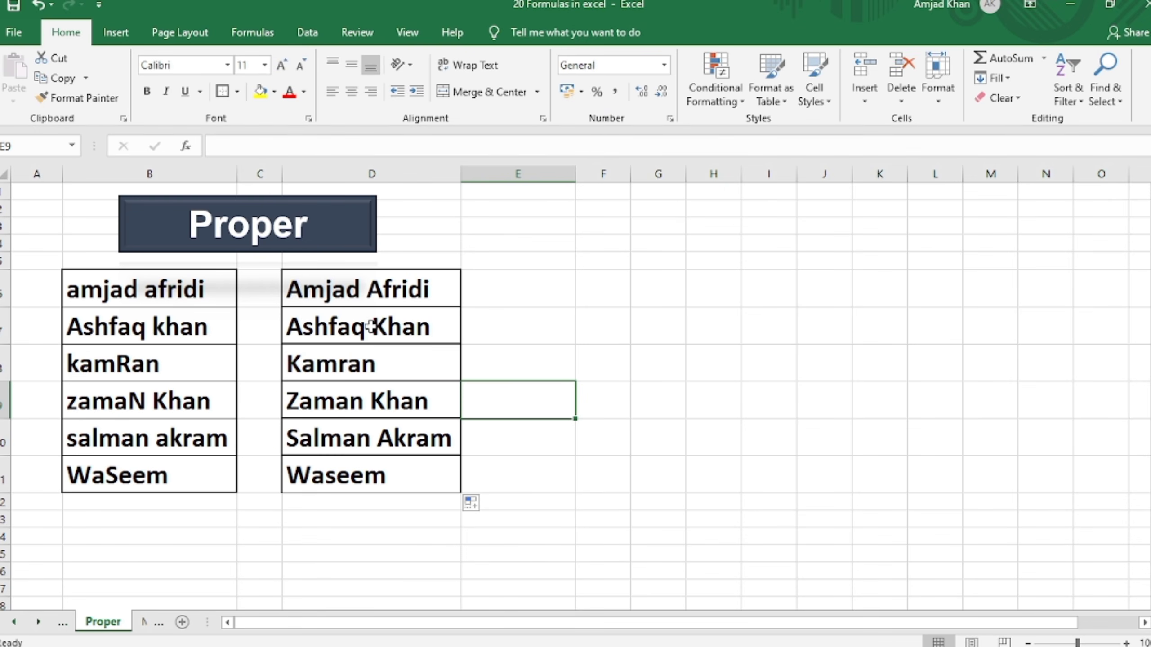
click(372, 327)
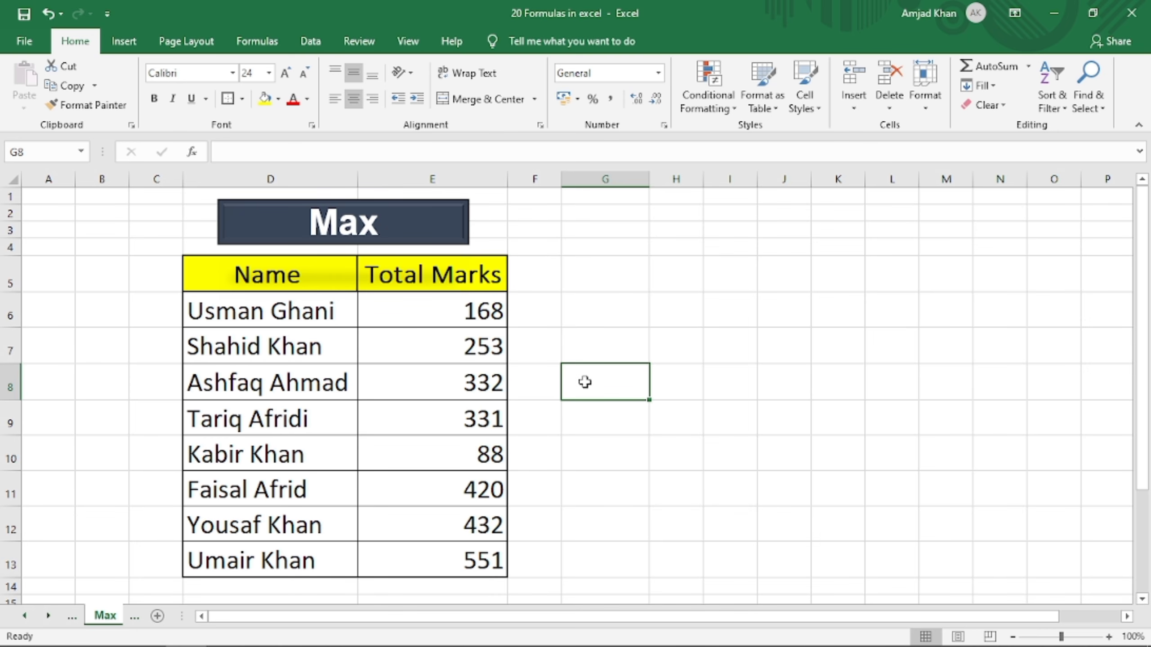
Find the highest total mark in cell G8 of the Max sheet with =MAX(E6:E13)
drag(458, 324, 465, 557)
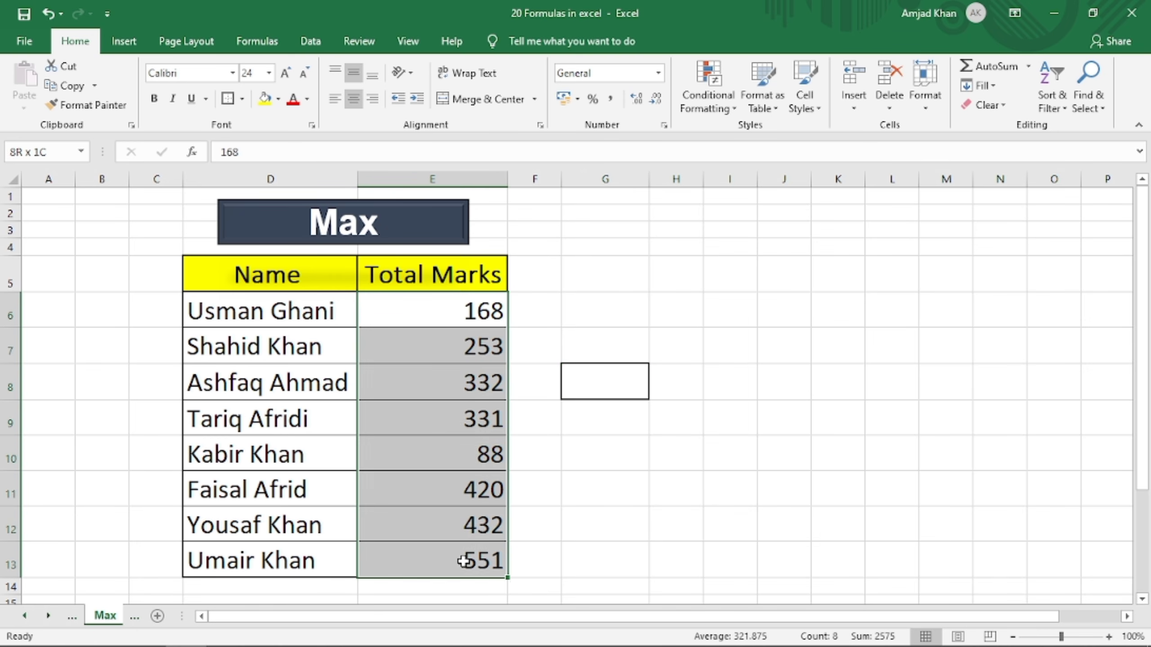
click(621, 384)
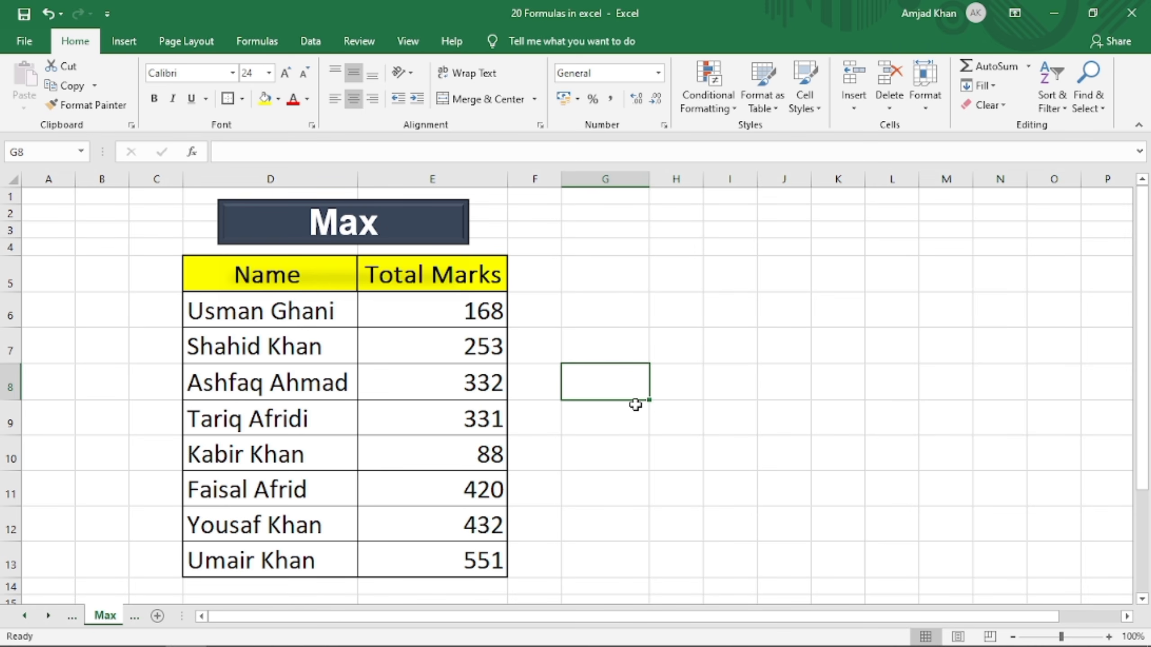
text(=max)
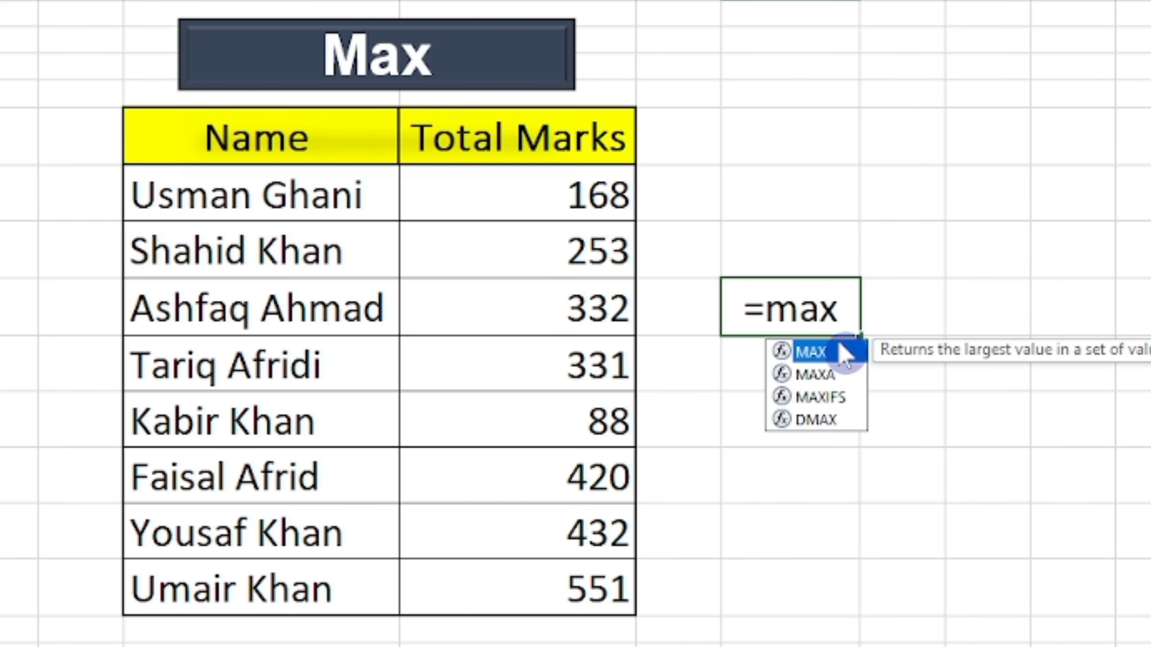
double_click(841, 349)
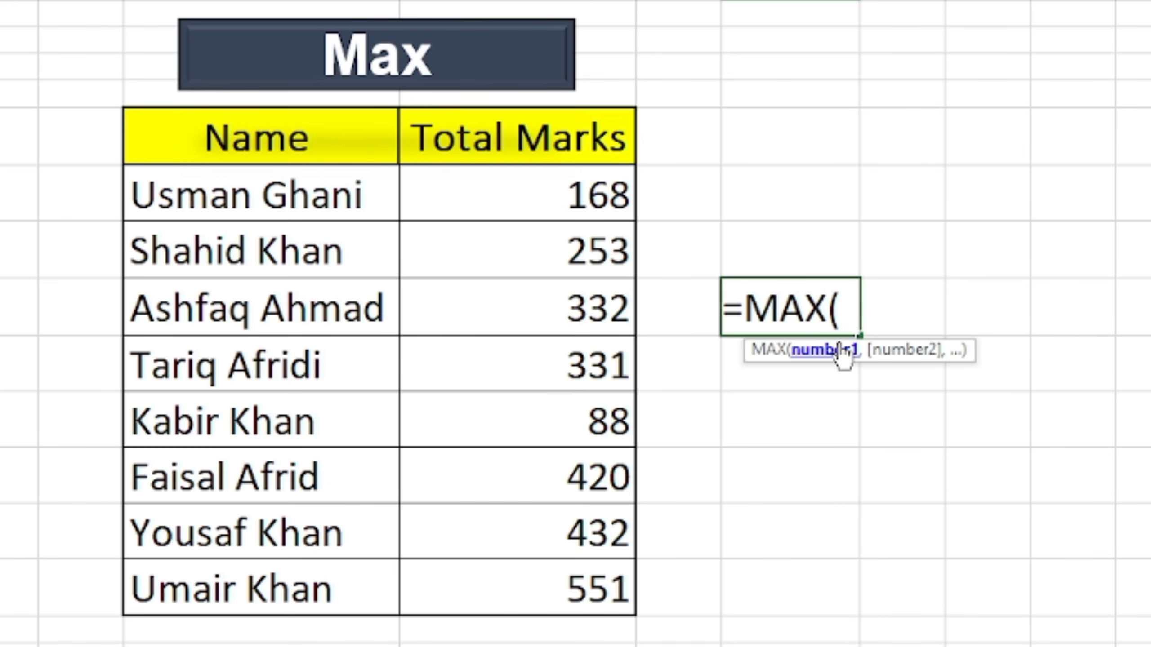
drag(585, 205, 575, 592)
text())
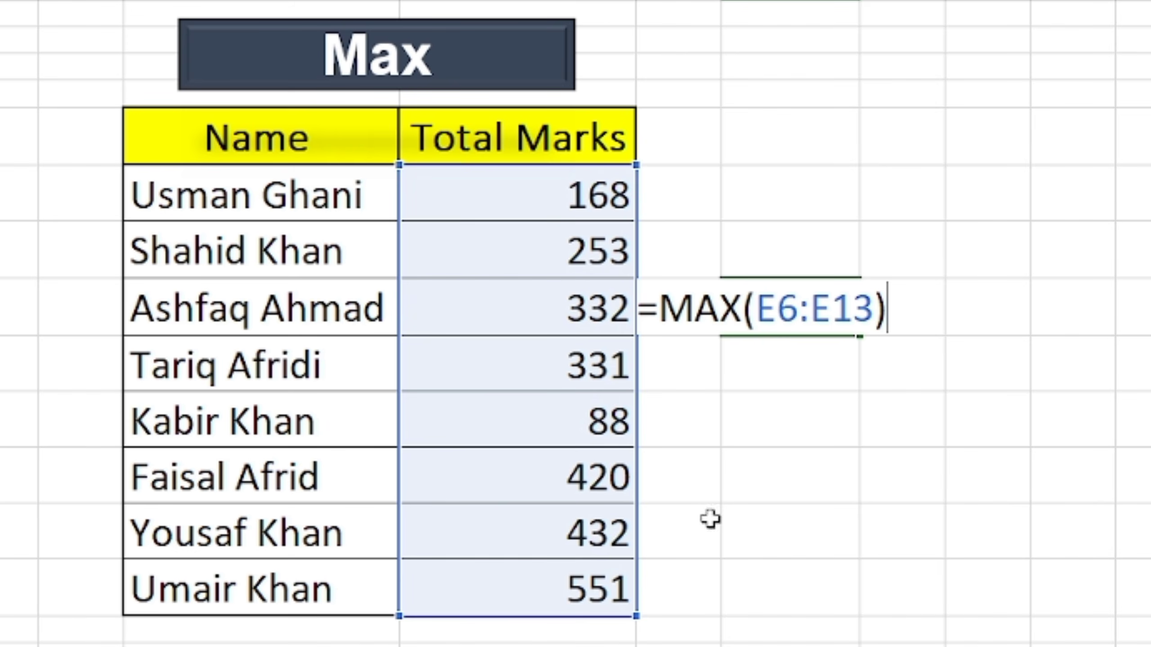
key(Return)
click(804, 304)
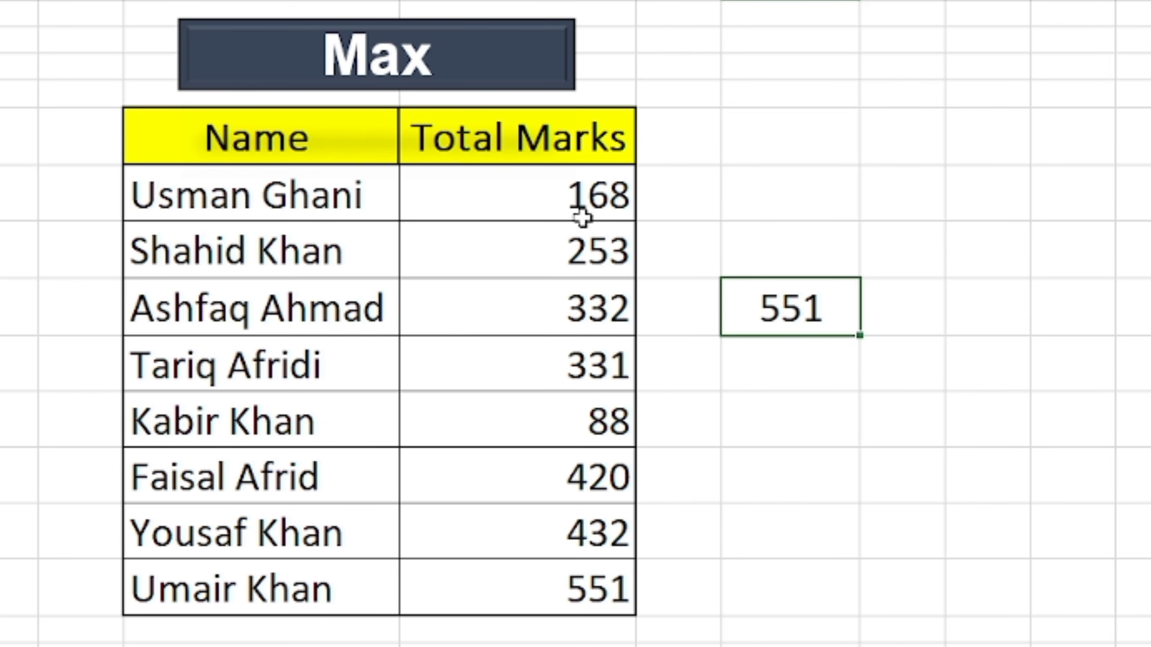
drag(585, 213, 595, 590)
click(760, 378)
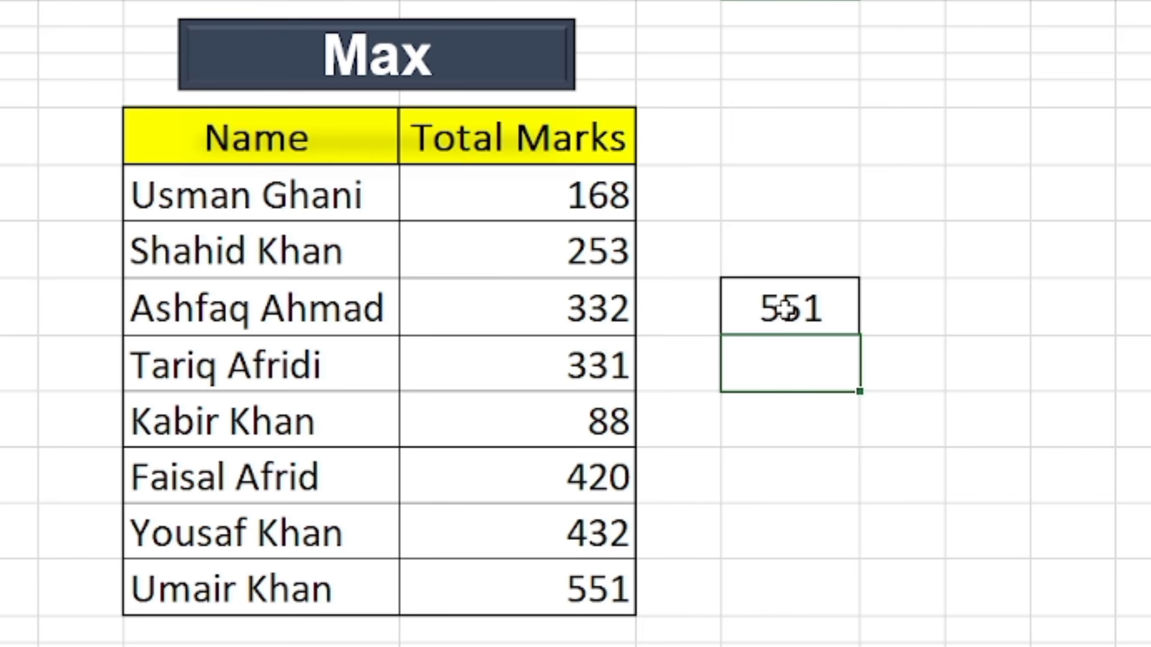
click(778, 308)
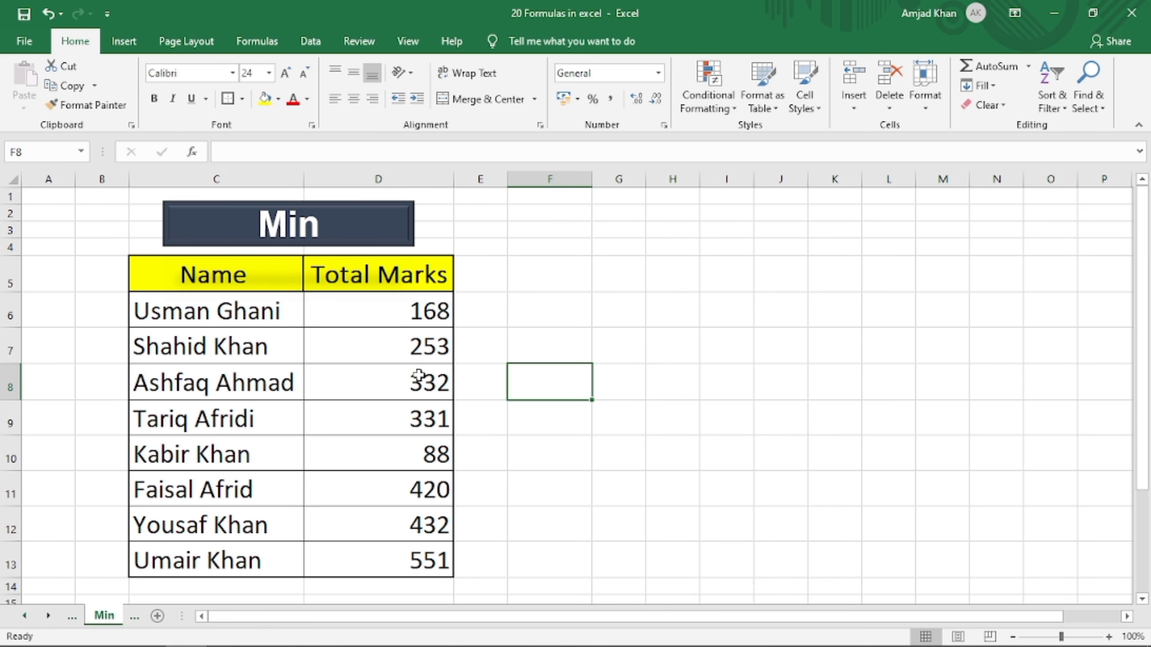
Find the lowest total mark in cell F8 of the Min sheet with =MIN(D6:D13)
drag(397, 318, 383, 550)
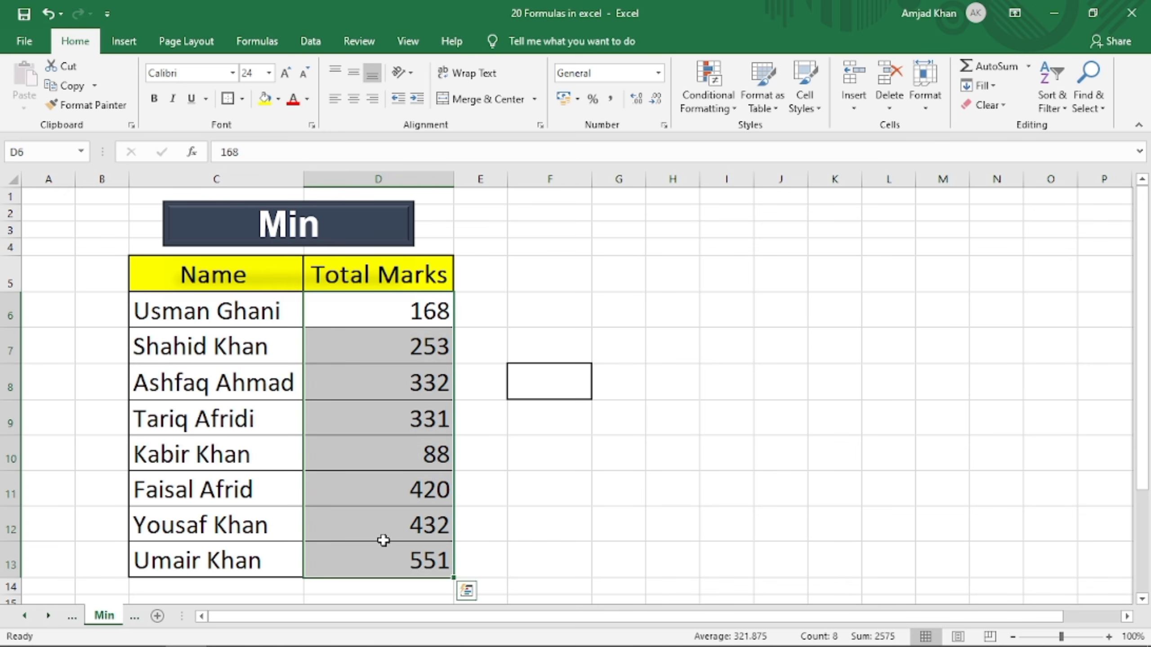
click(567, 379)
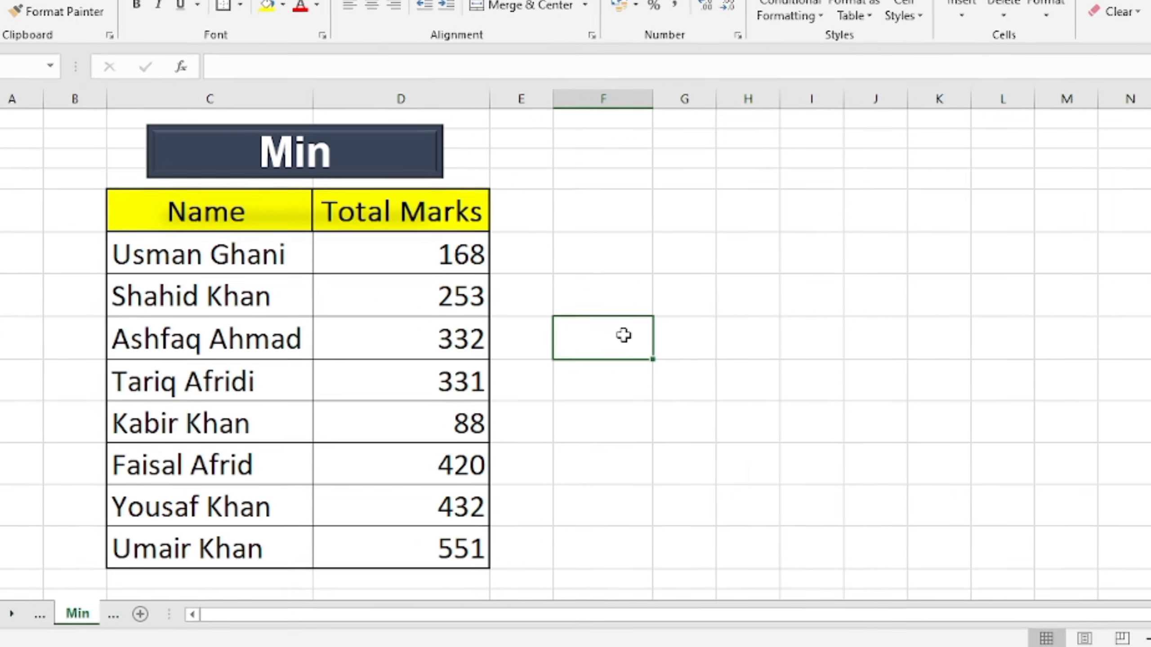
click(567, 379)
text(=)
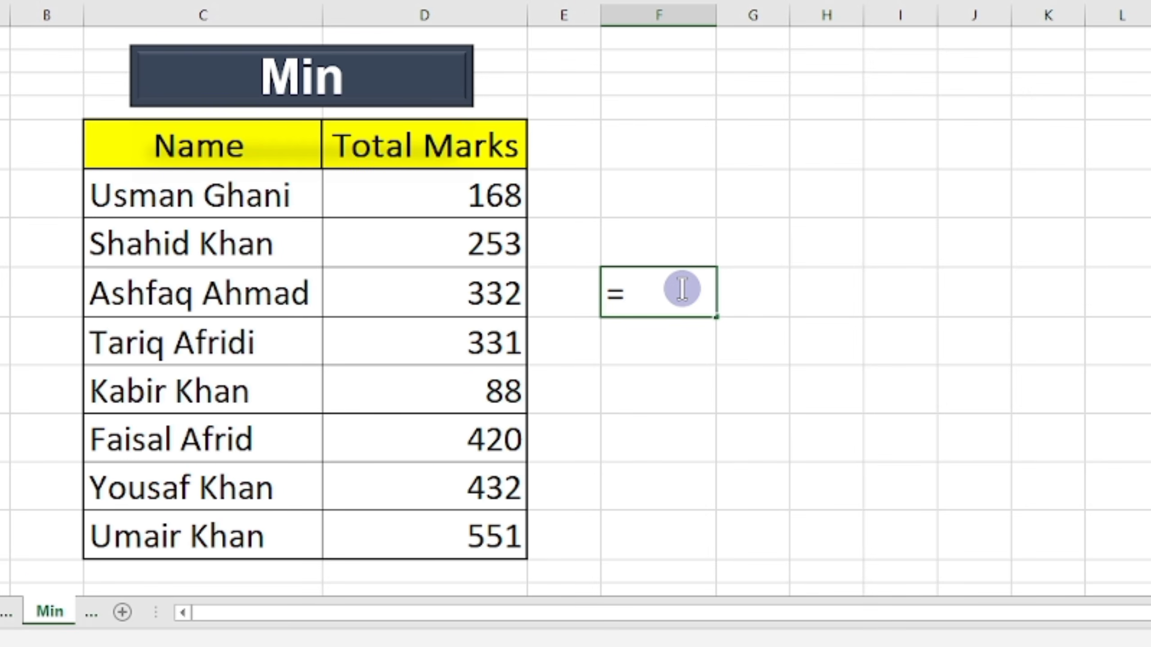
text(min)
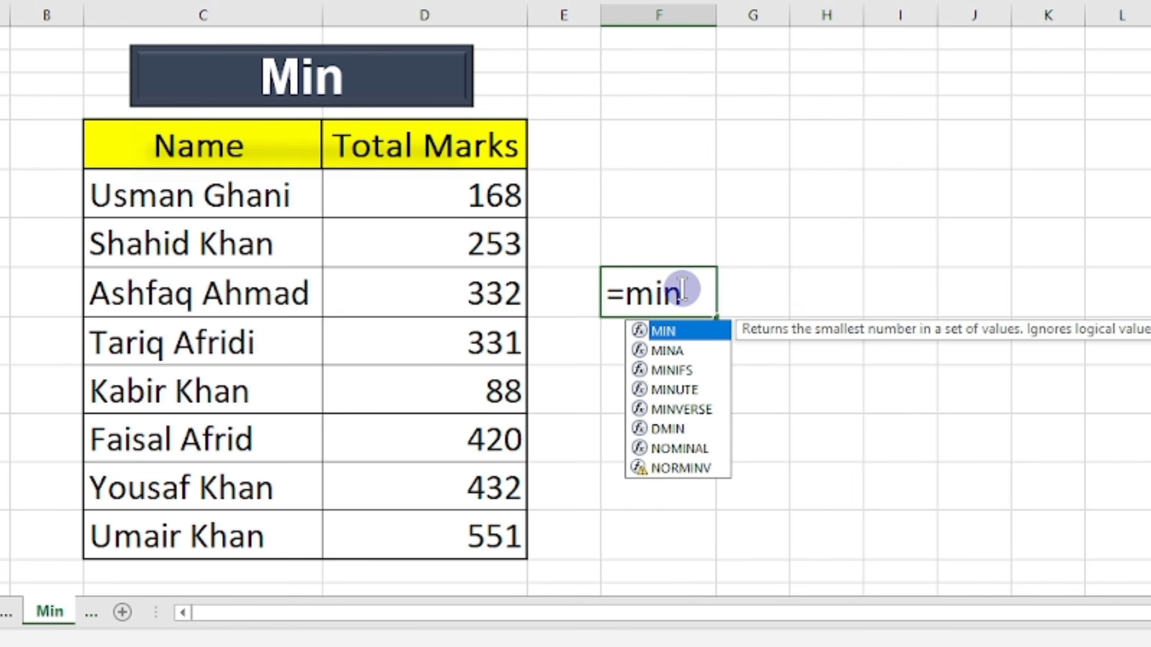
key(Tab)
drag(462, 208, 465, 537)
text())
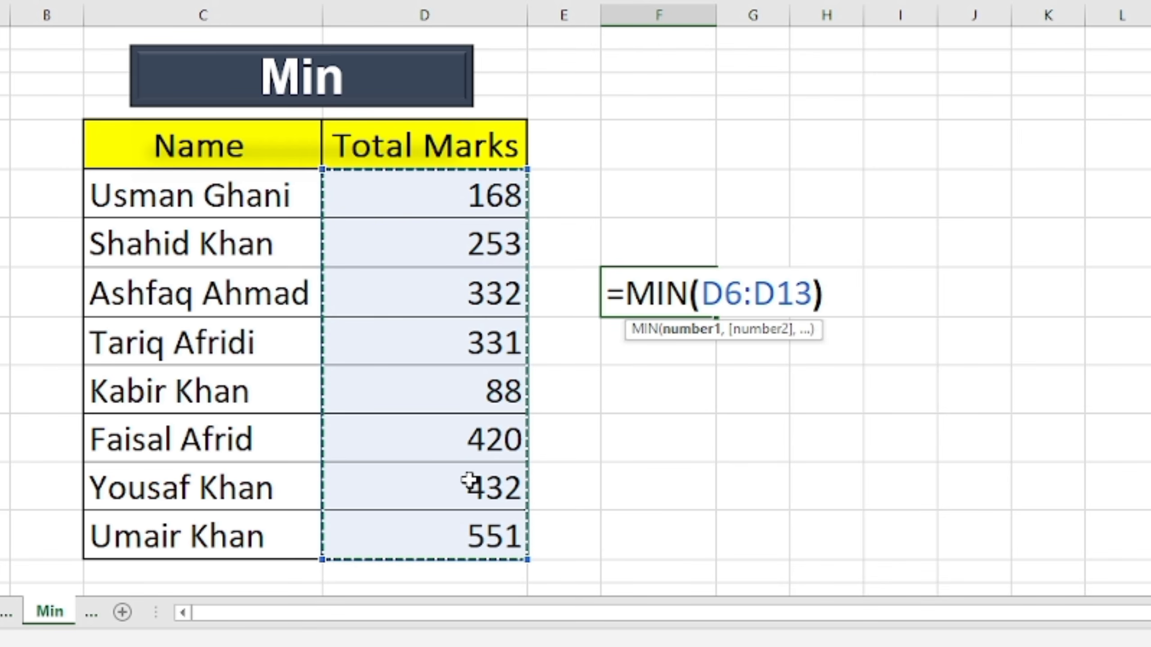
key(Return)
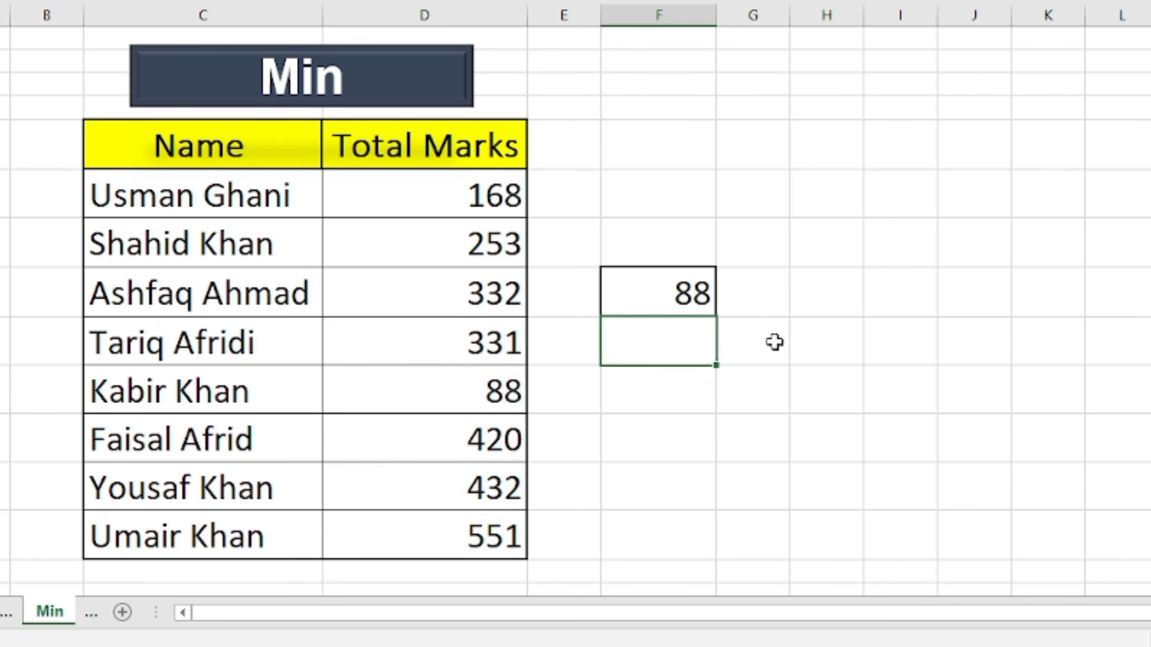
click(691, 295)
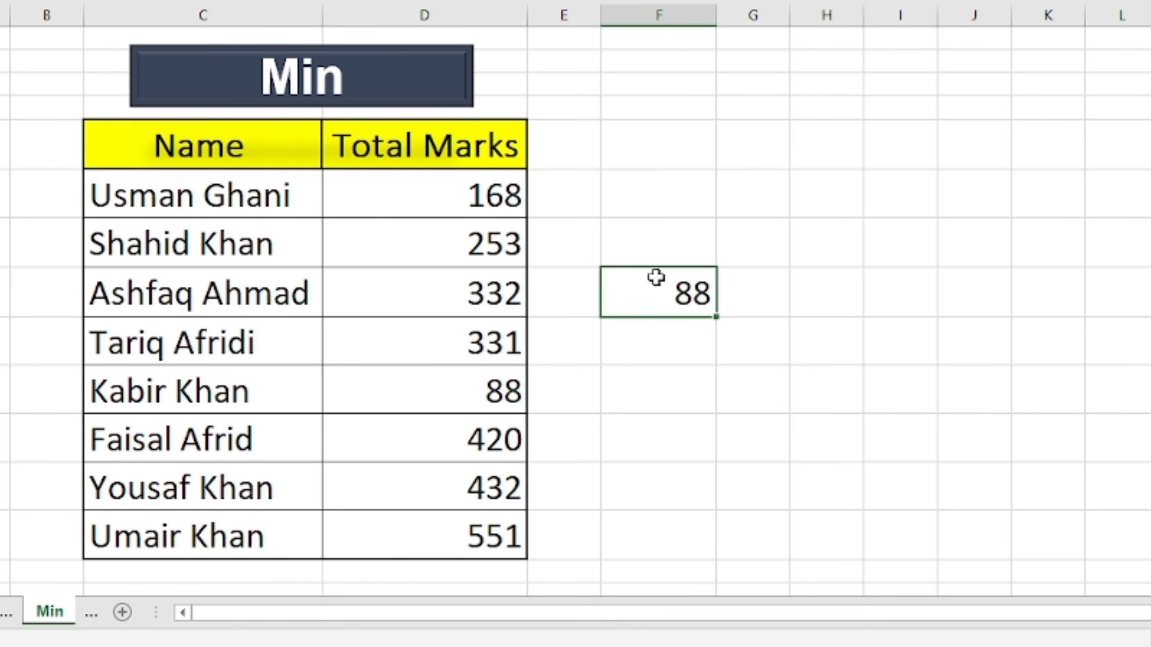
click(477, 216)
drag(478, 219, 514, 535)
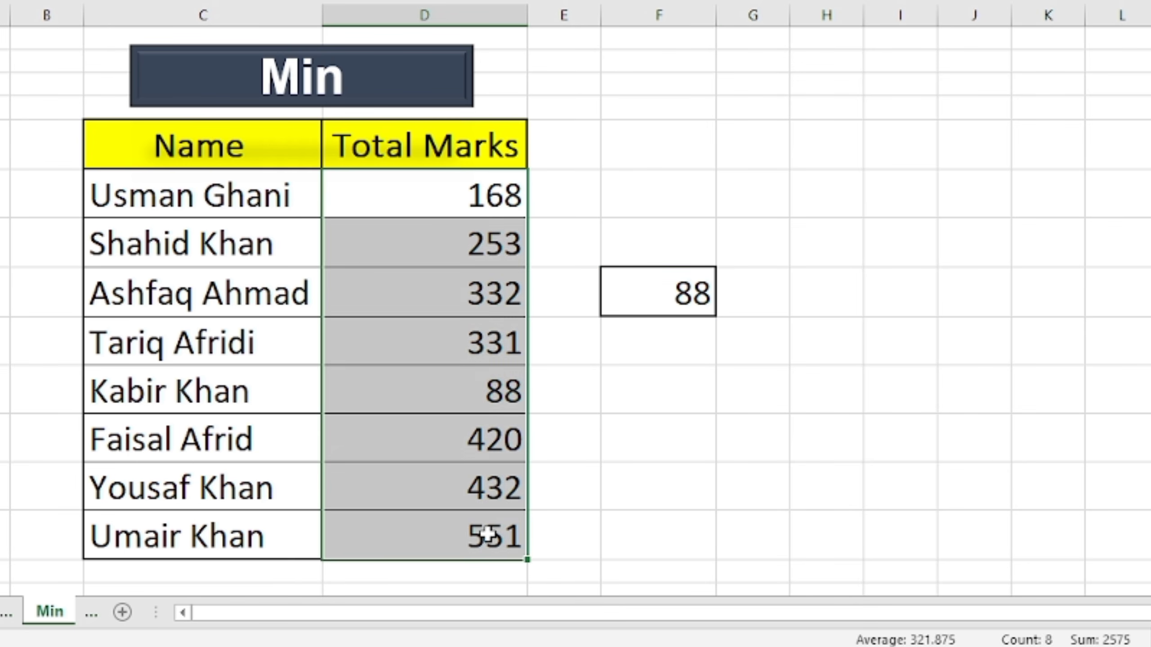
key(ctrl+q)
click(532, 349)
click(637, 375)
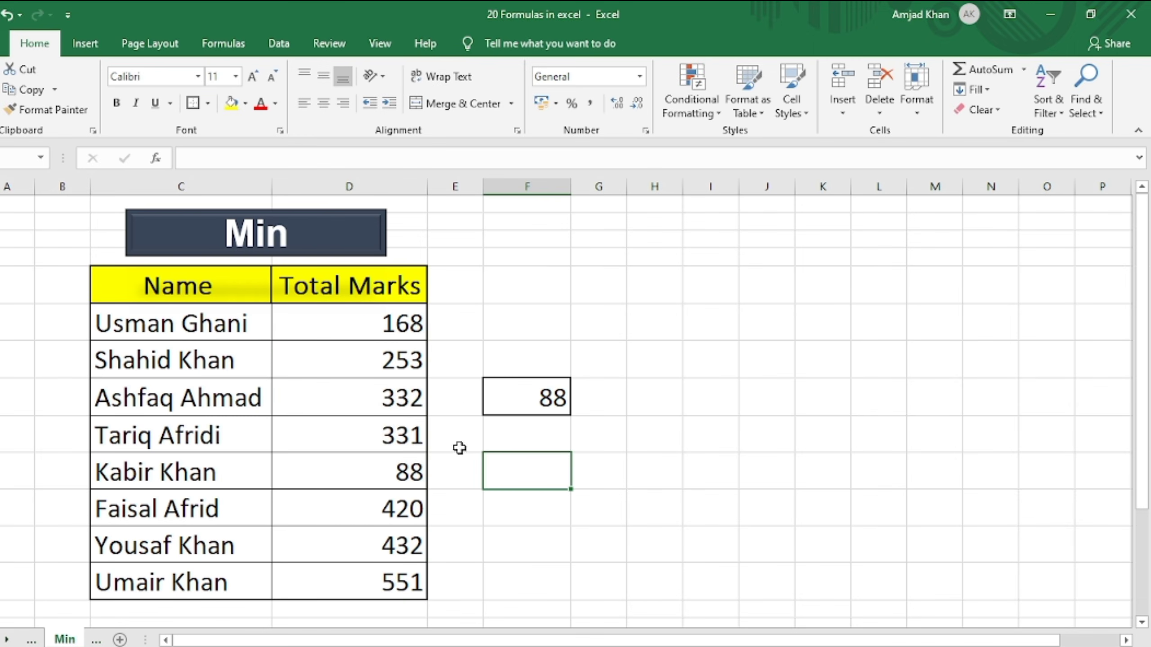
click(588, 374)
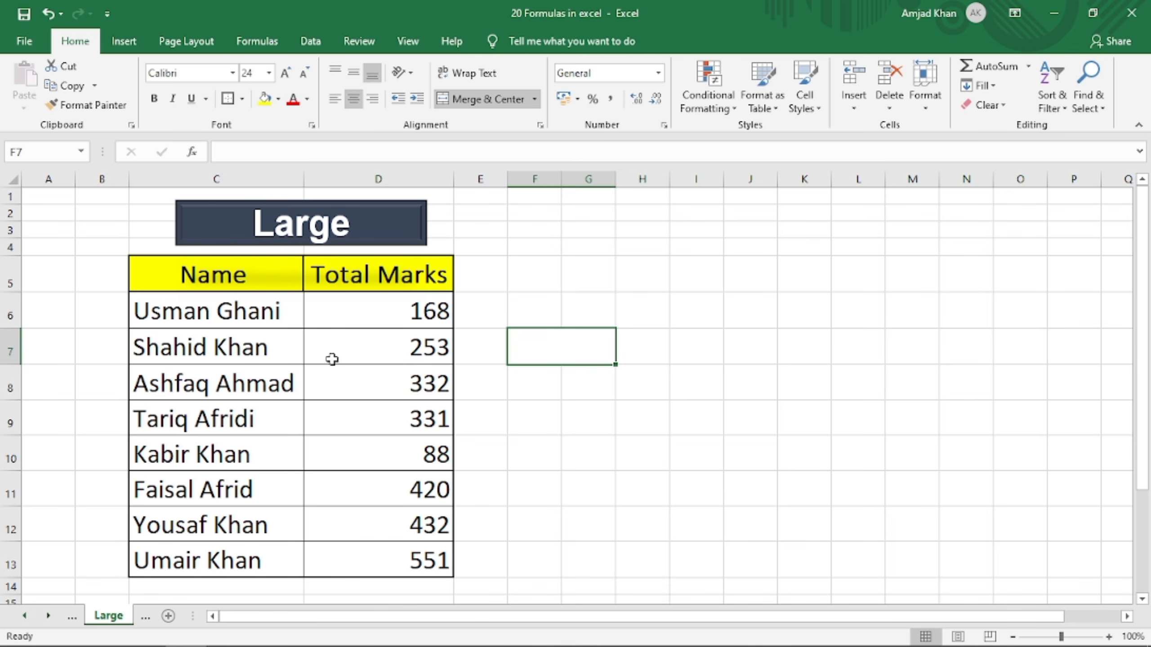
Find the third-largest total mark in merged cell F7 of the Large sheet with =LARGE(D6:D13,3)
drag(425, 316, 403, 556)
click(514, 523)
click(422, 562)
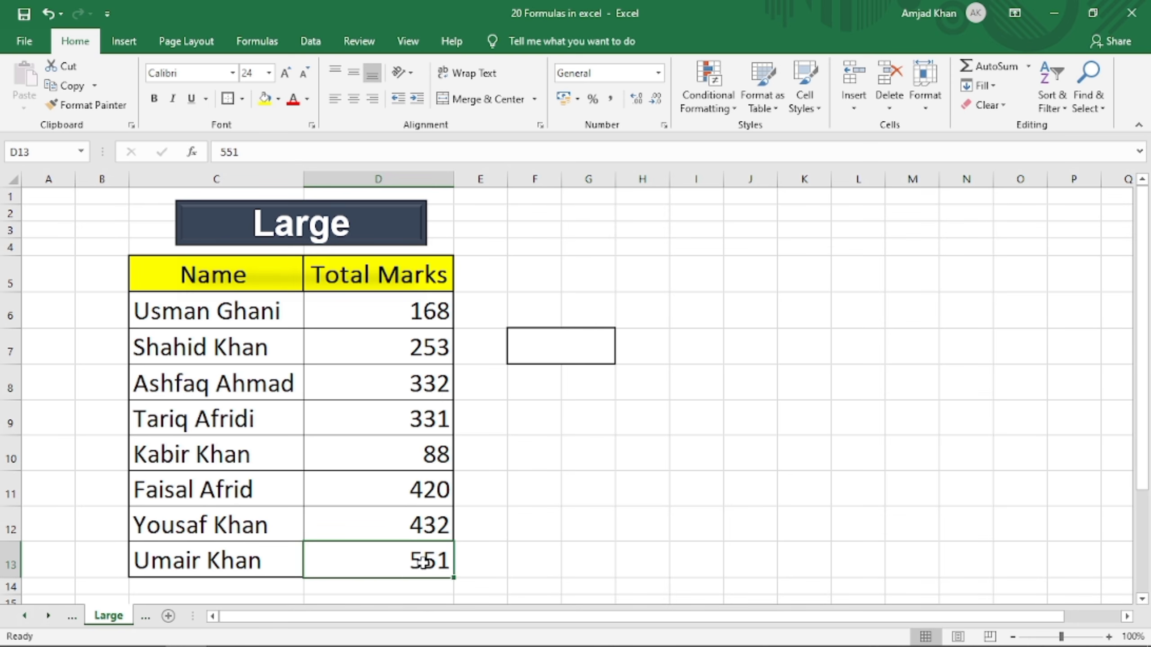
click(538, 340)
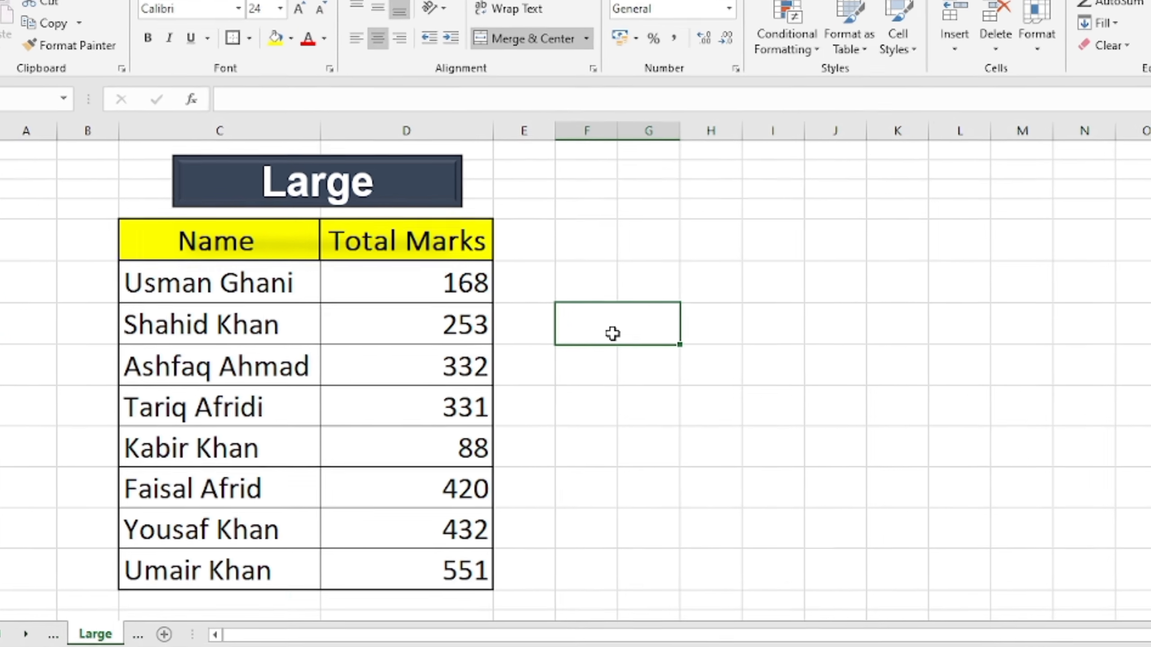
text(=large)
key(Tab)
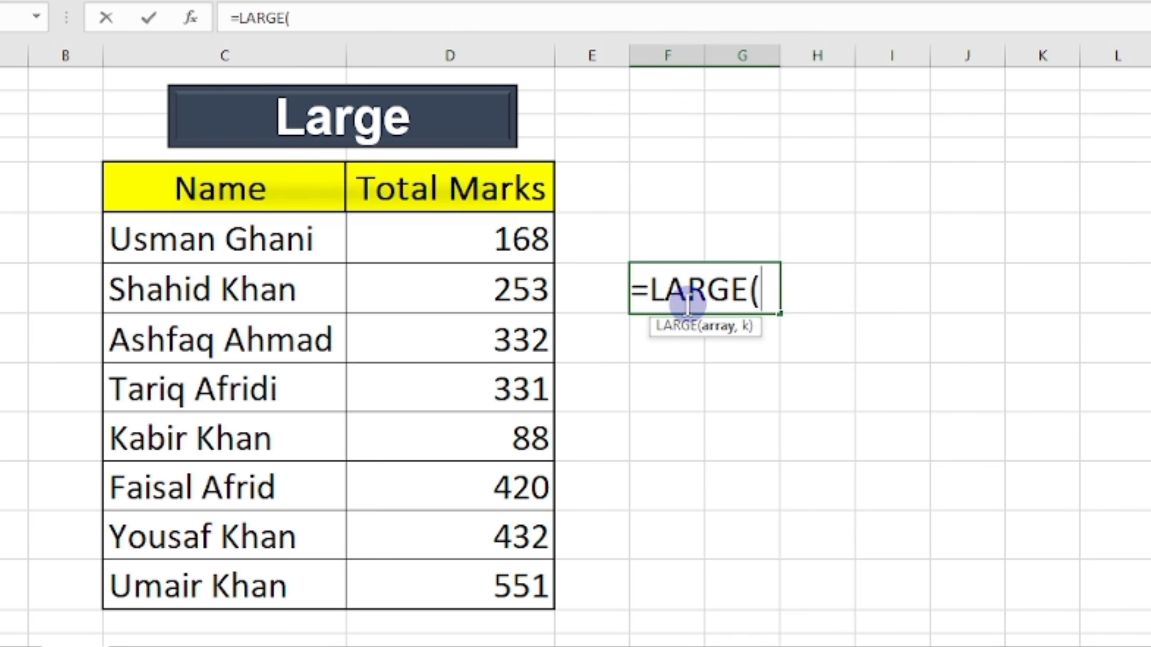
drag(520, 240, 526, 598)
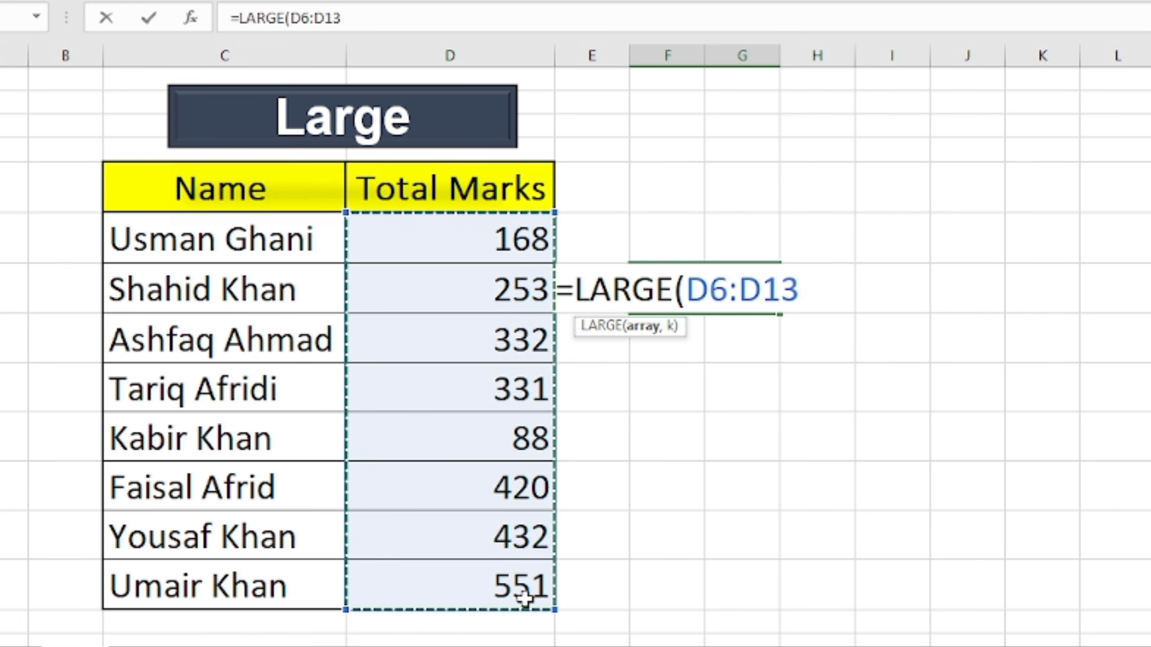
text(,)
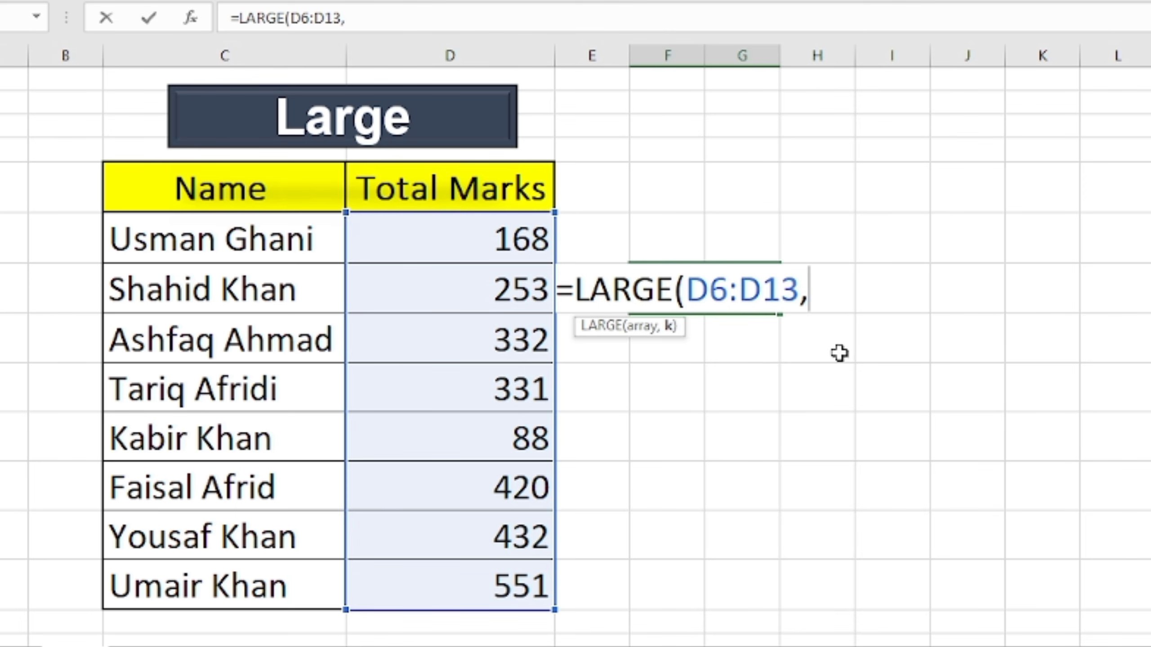
text(3)
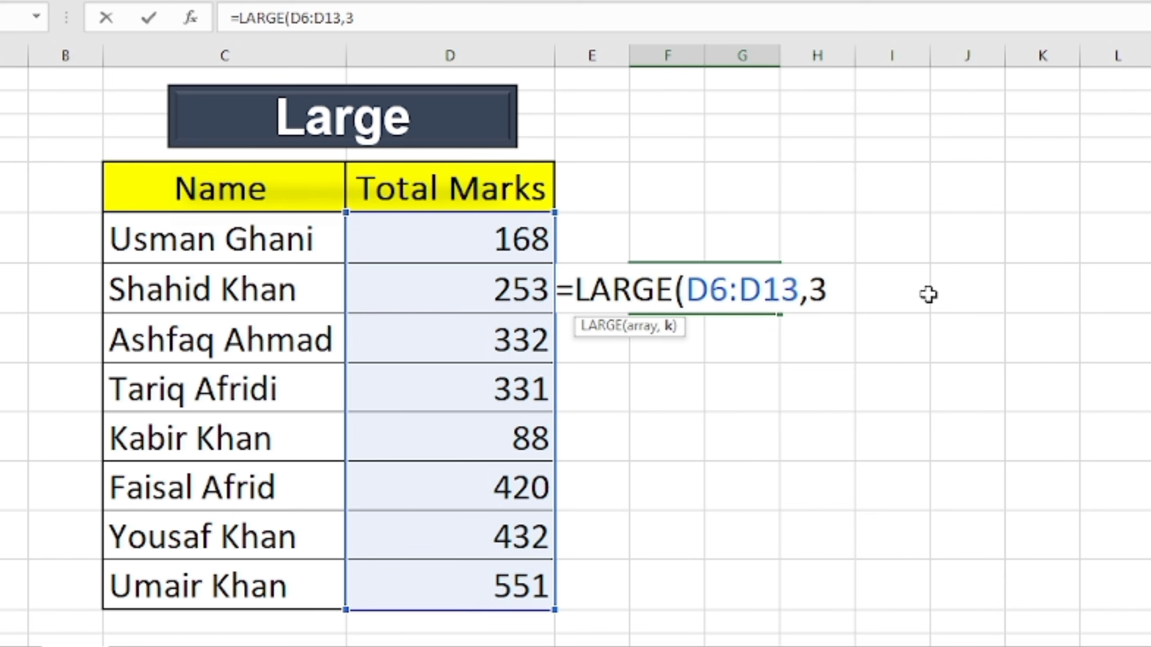
text())
click(820, 299)
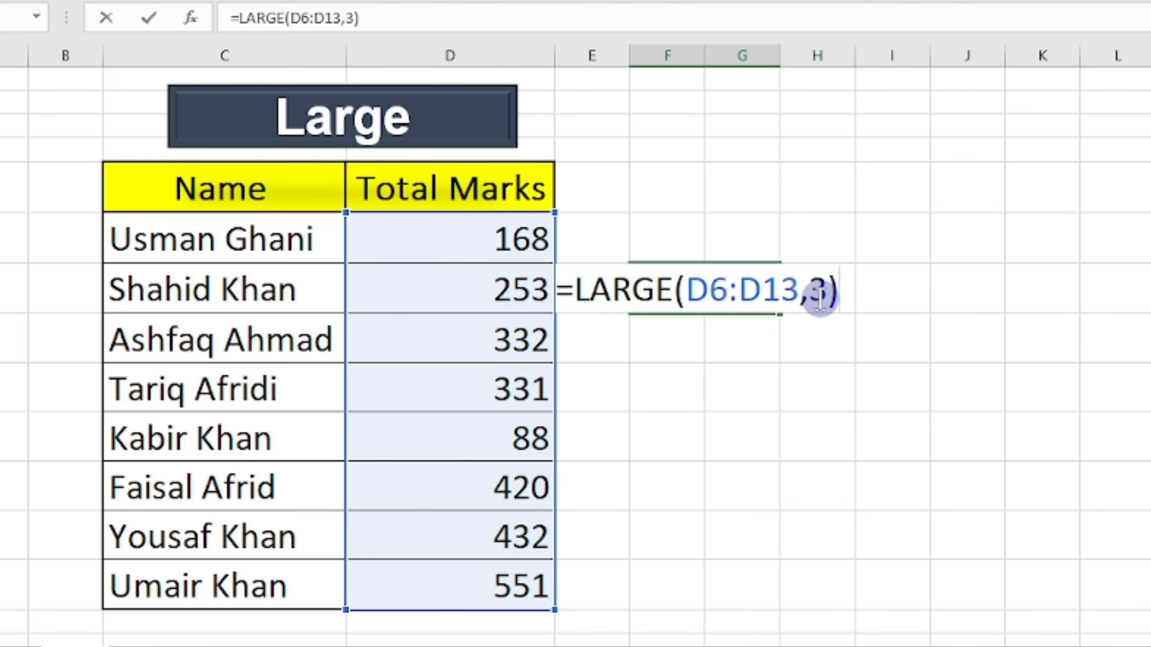
key(Return)
click(764, 308)
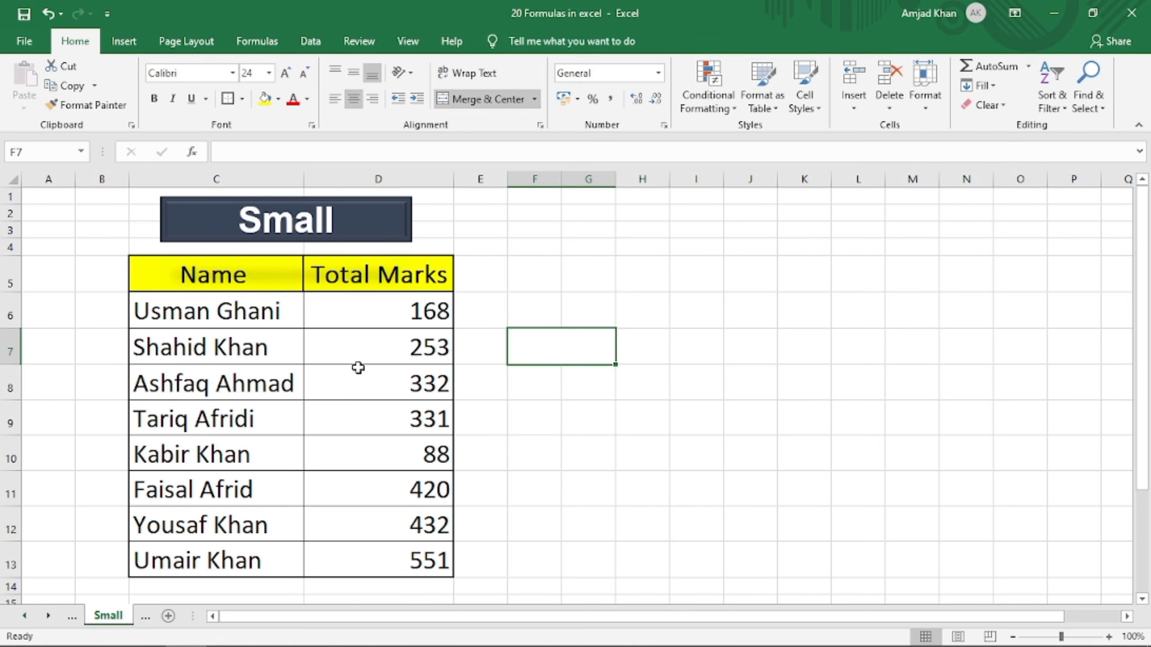
Find the second-smallest total mark in merged cell F7 of the Small sheet with =SMALL(D6:D13,2)
drag(387, 312, 403, 547)
click(436, 449)
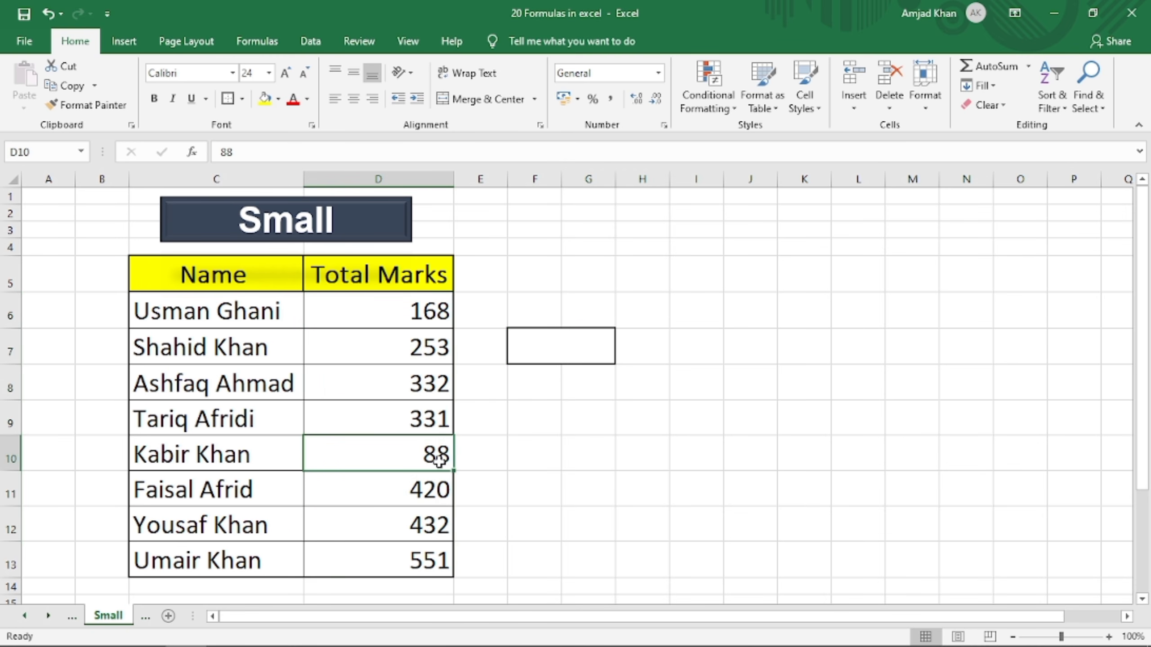
click(537, 336)
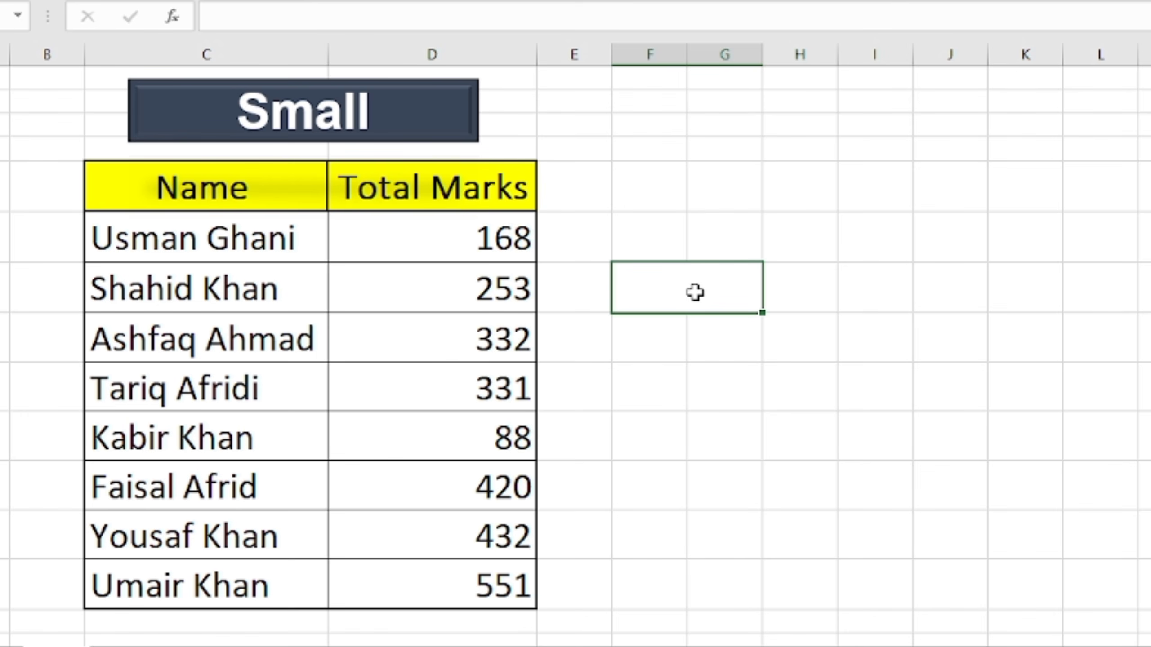
text(=small)
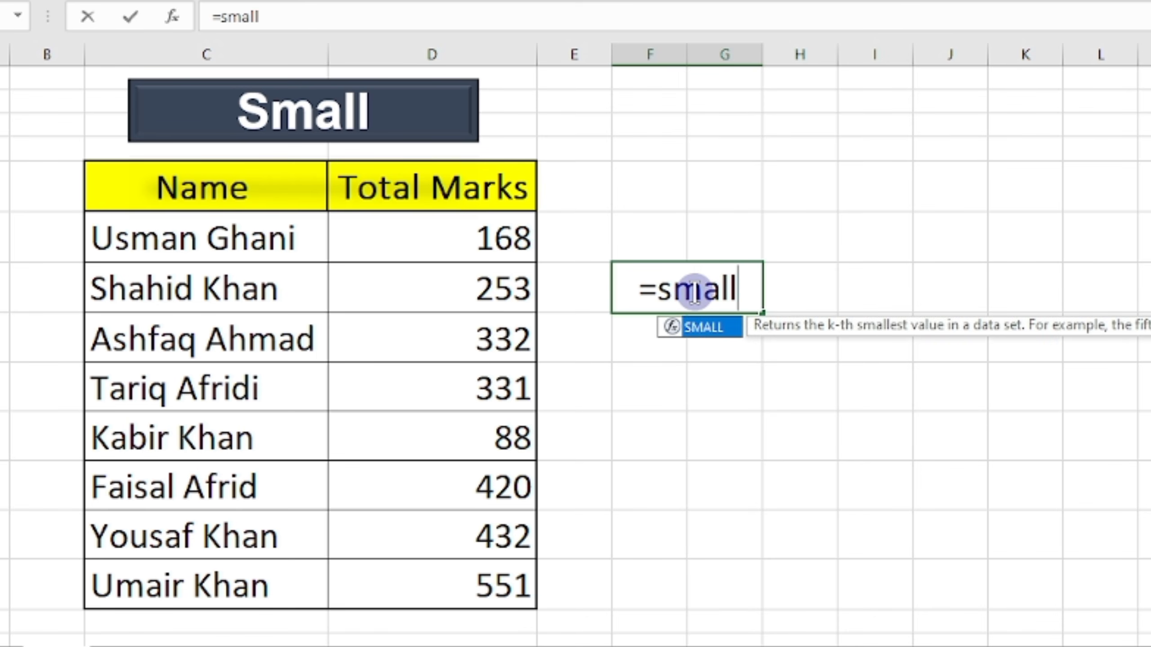
key(Tab)
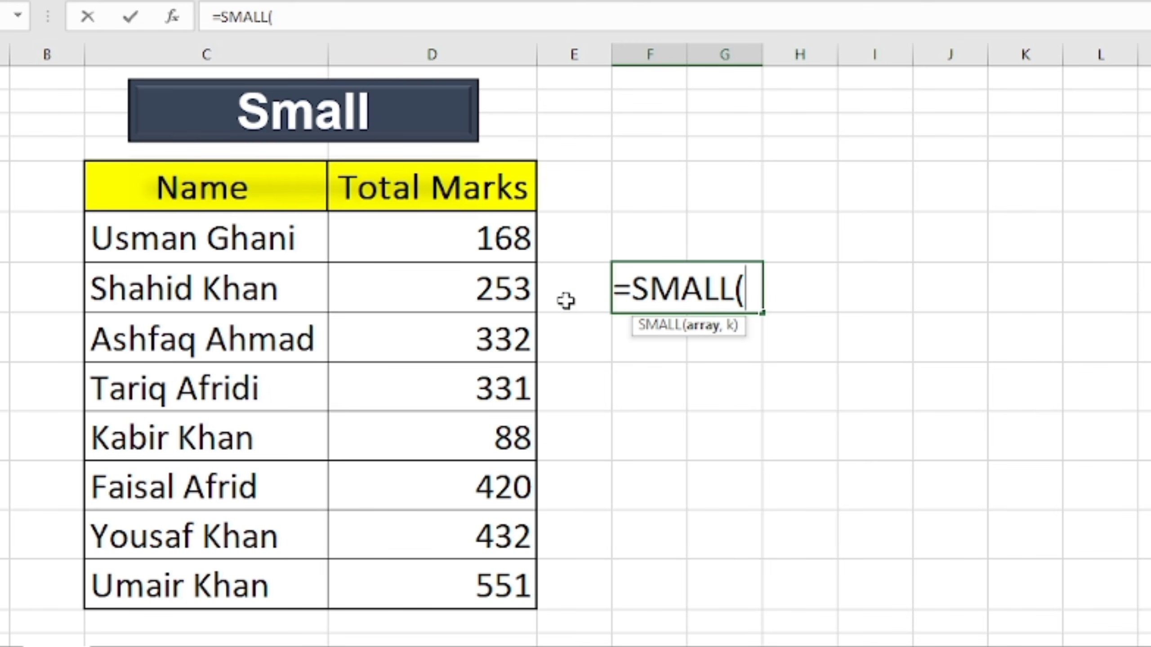
drag(495, 236, 482, 581)
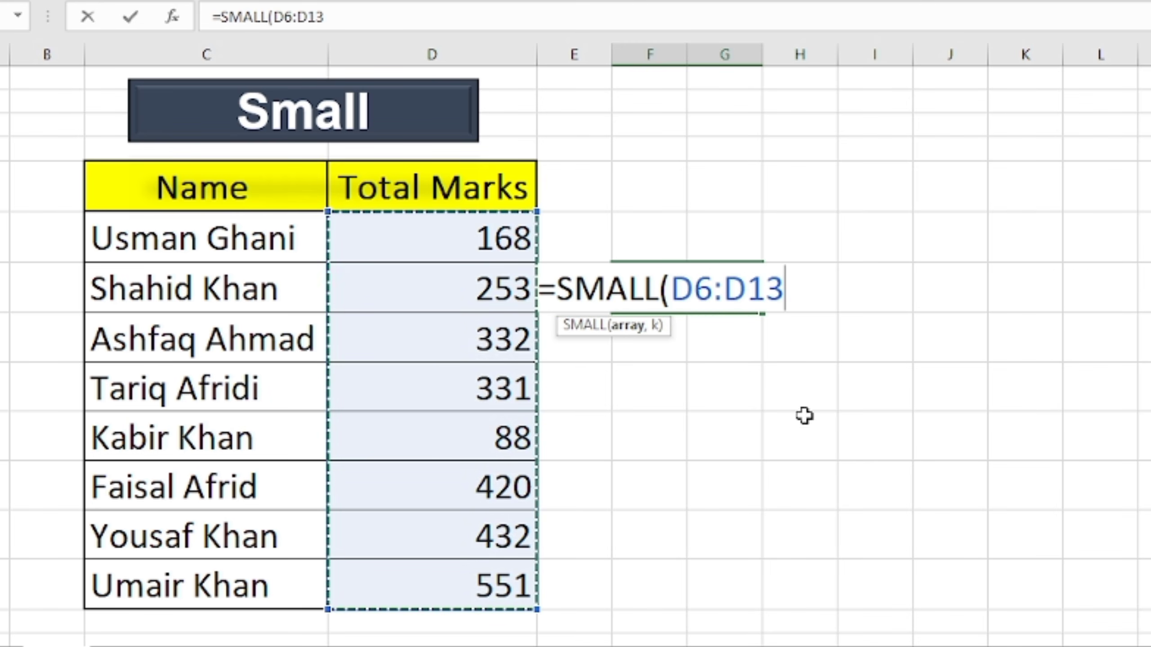
text(,2))
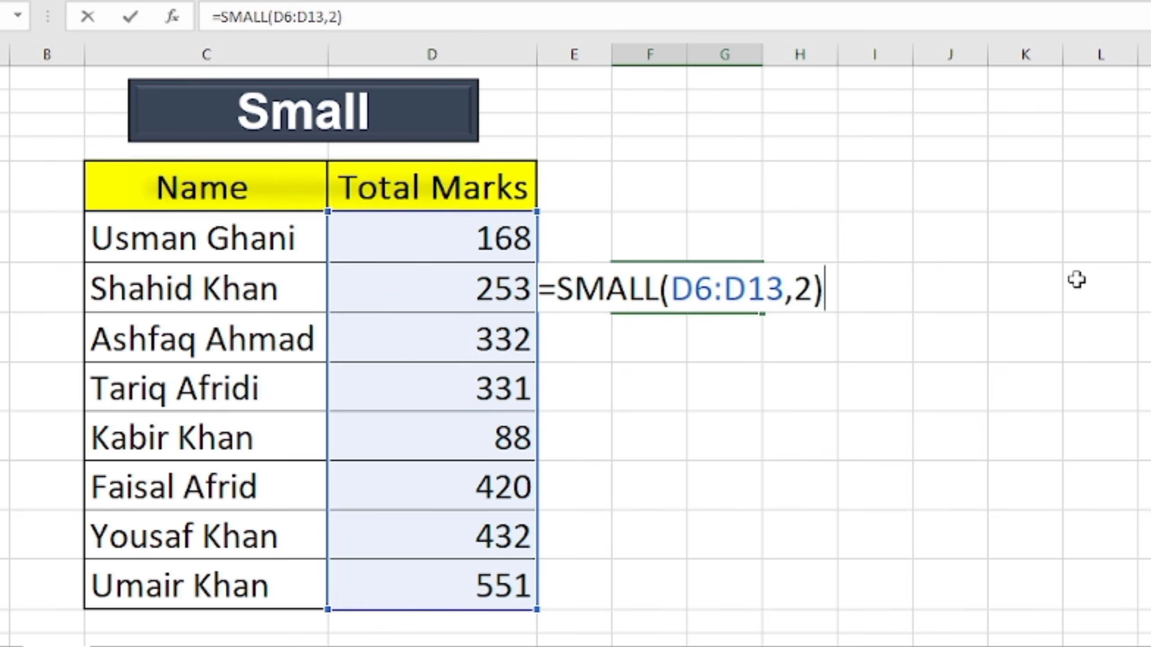
key(Return)
click(749, 288)
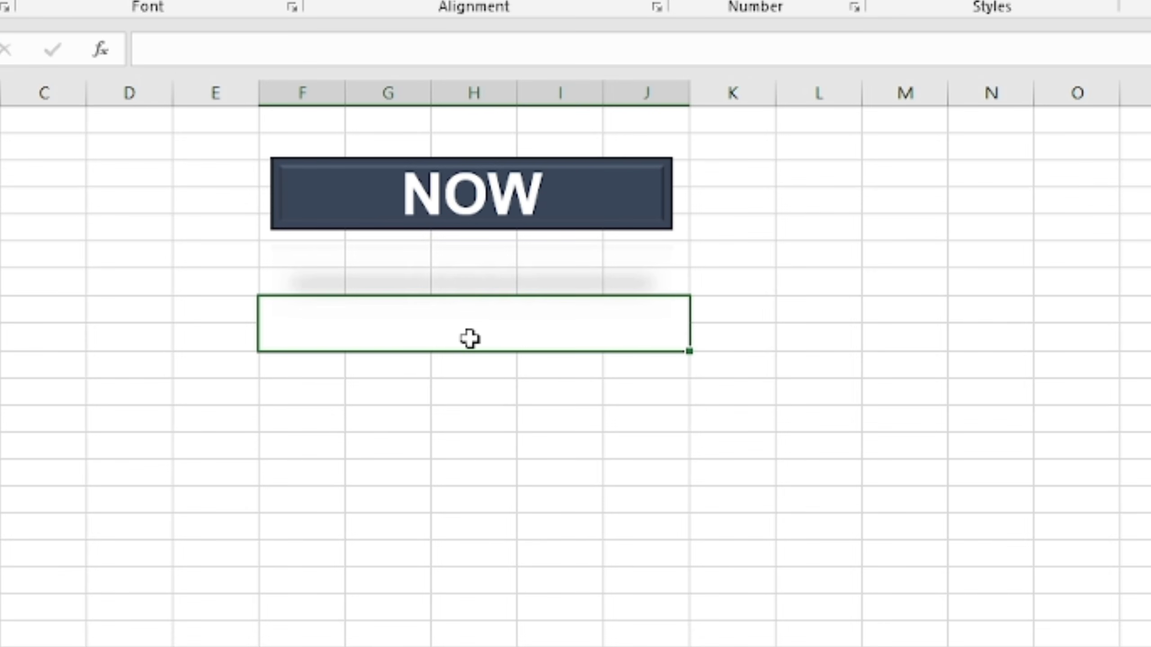
Insert the current date and time with =NOW() in the merged cell spanning columns F to J below the NOW title
double_click(470, 338)
text(=)
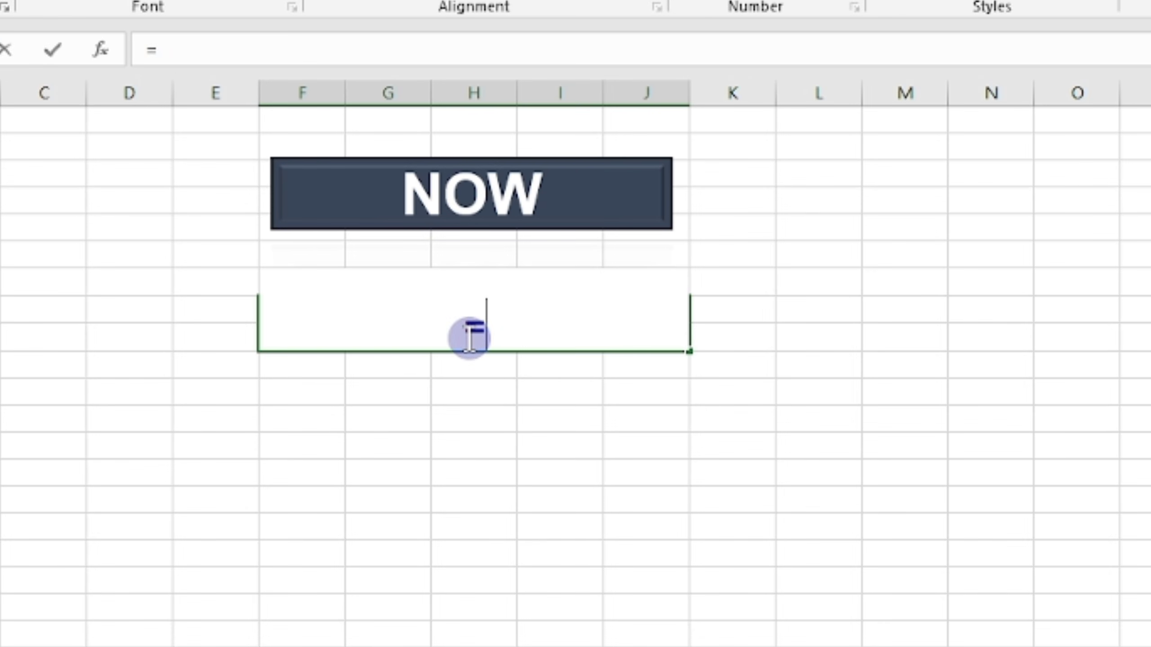
text(now)
key(Tab)
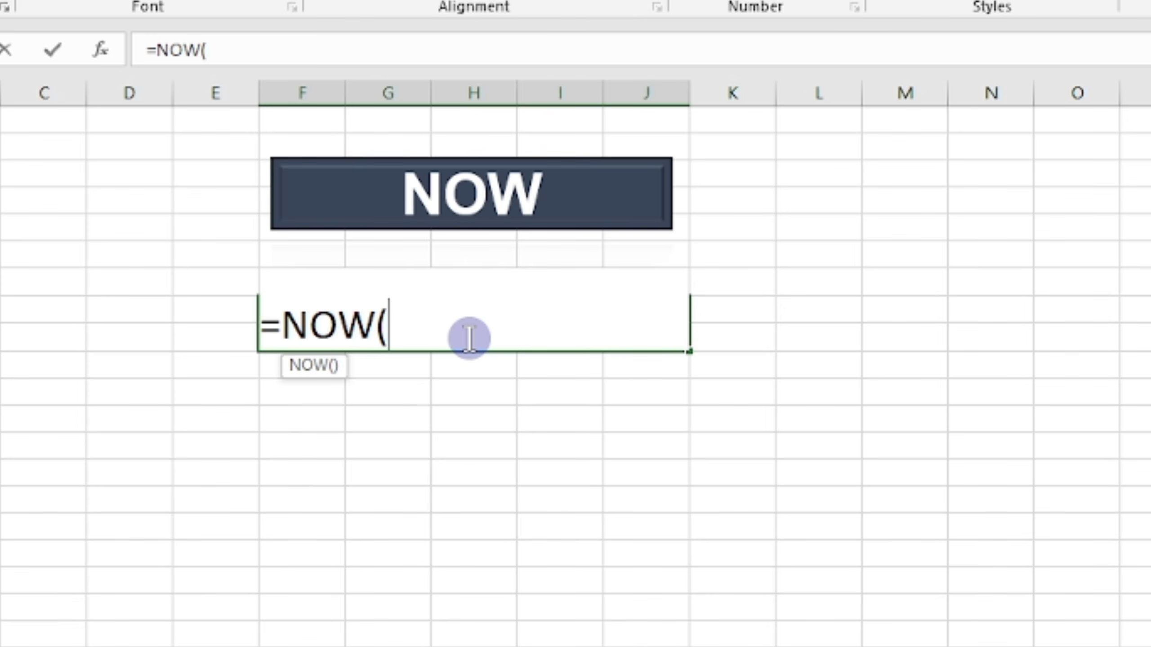
text())
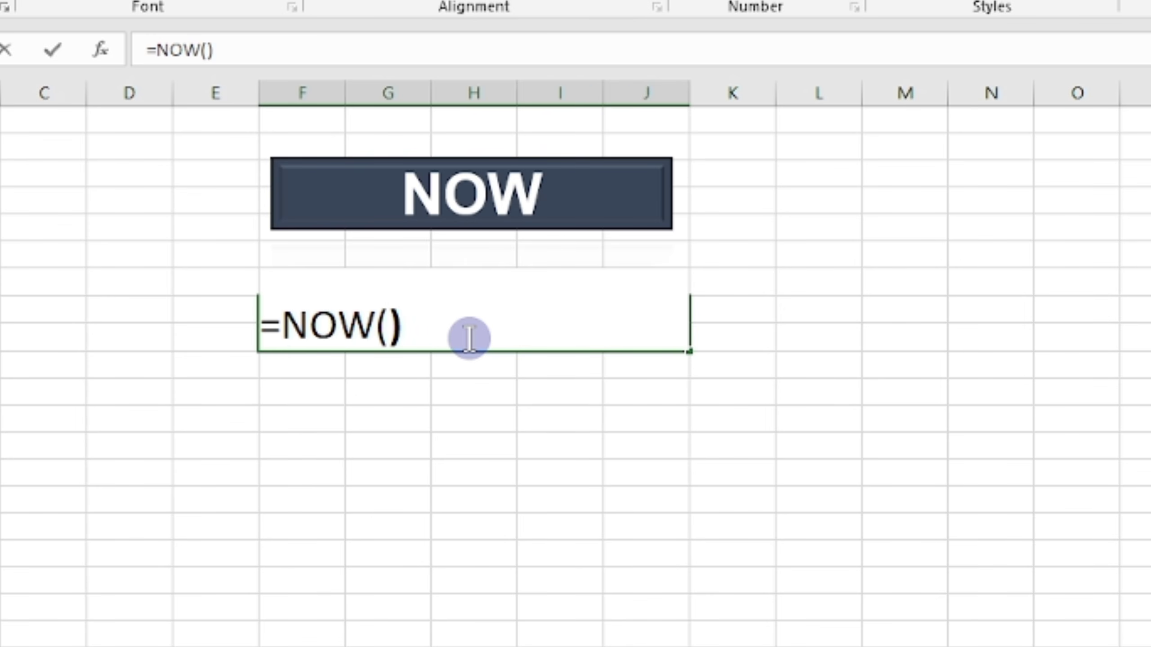
key(Return)
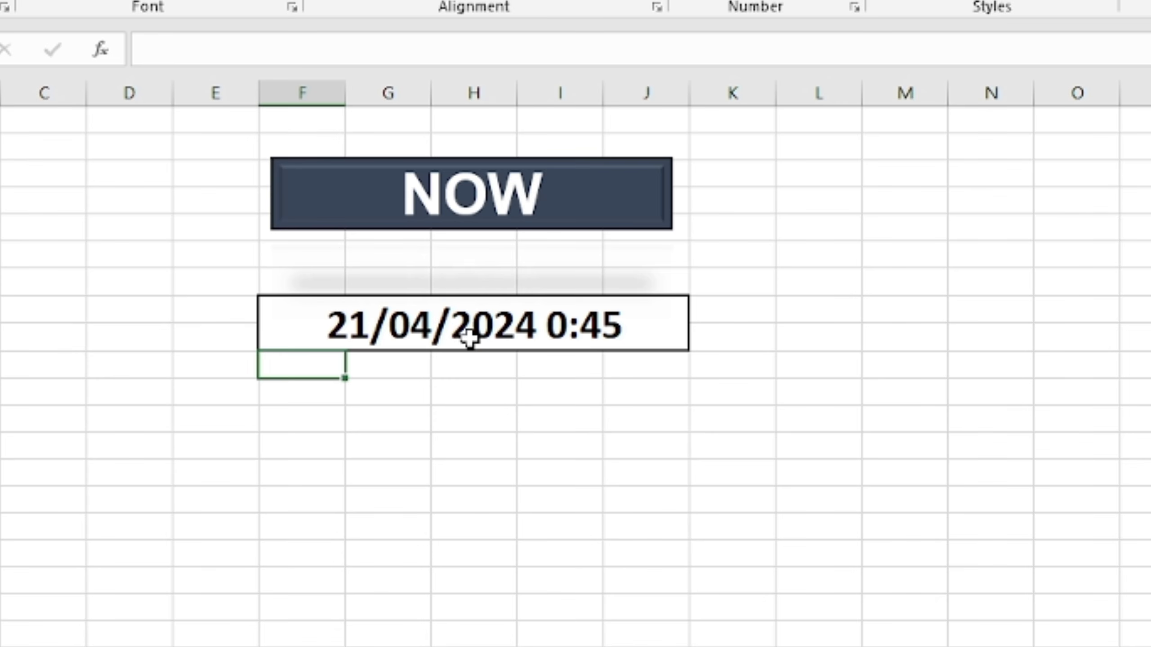
click(478, 337)
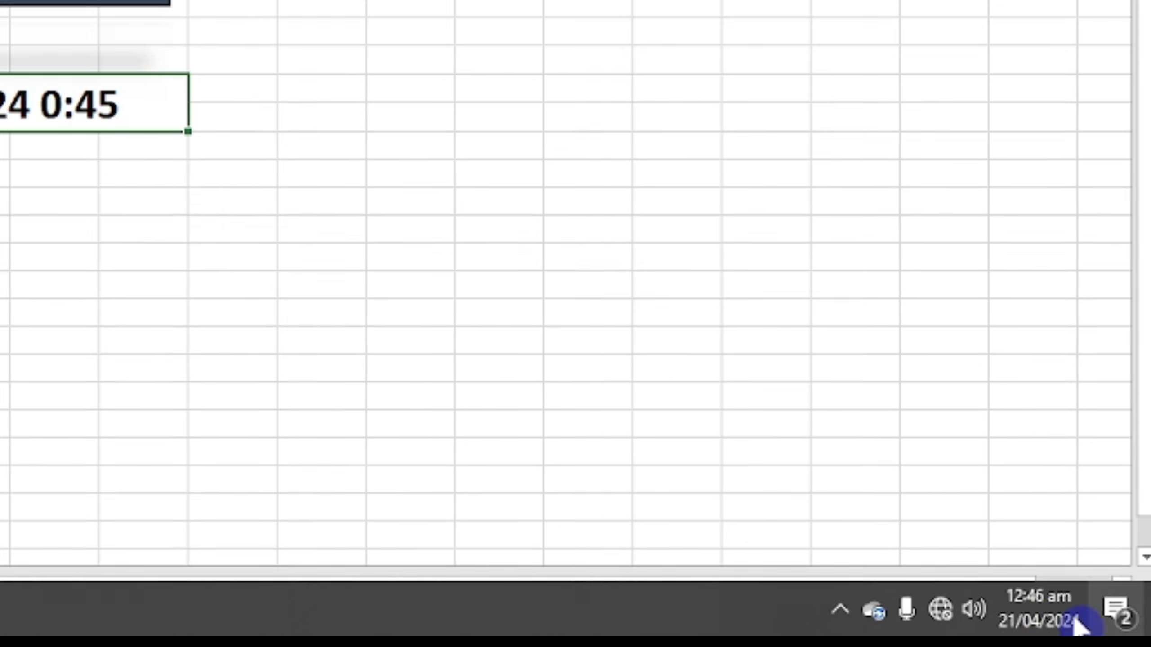
mouse_move(1051, 625)
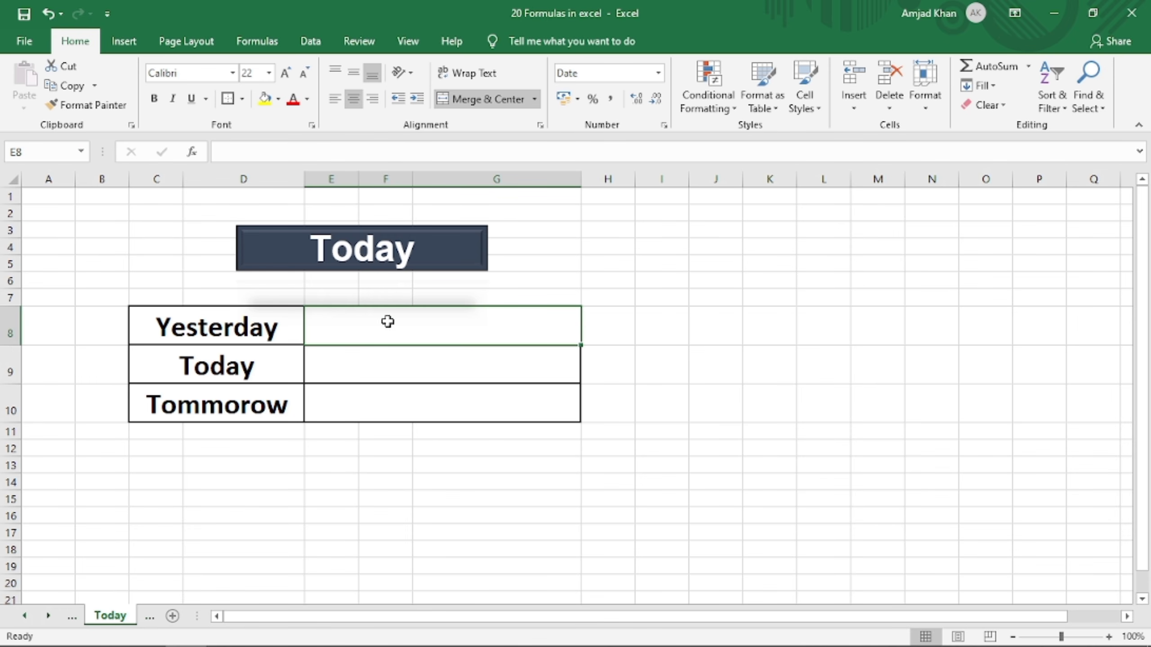
Enter =TODAY() in merged cell E9 beside the Today label on the Today sheet
click(372, 365)
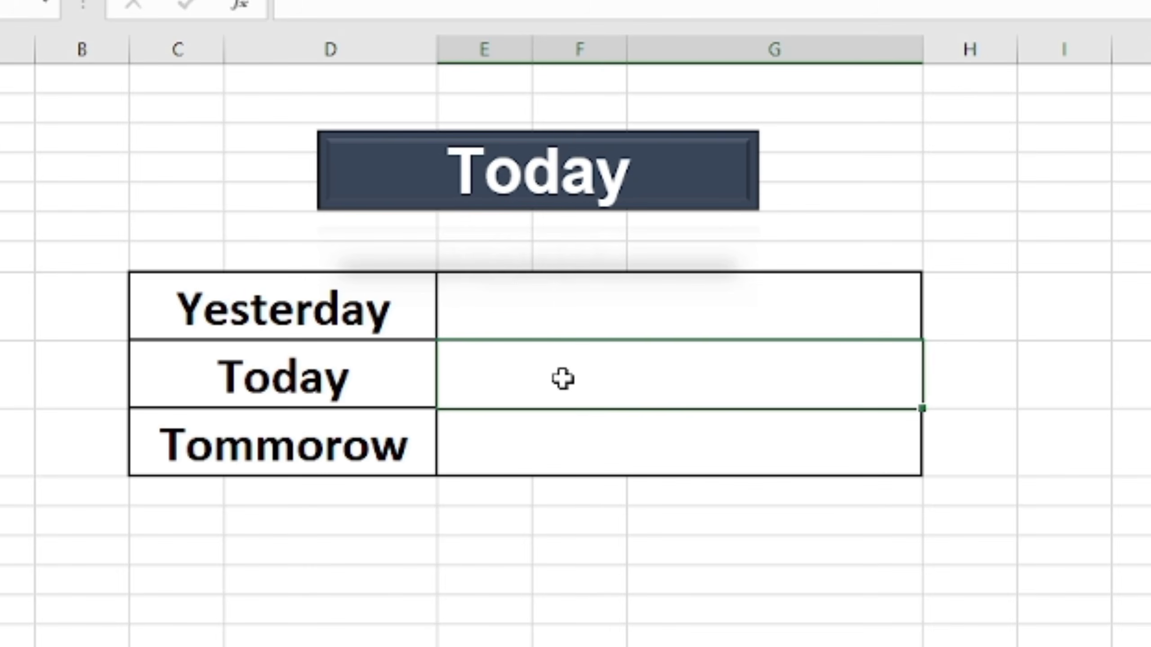
text(=tod)
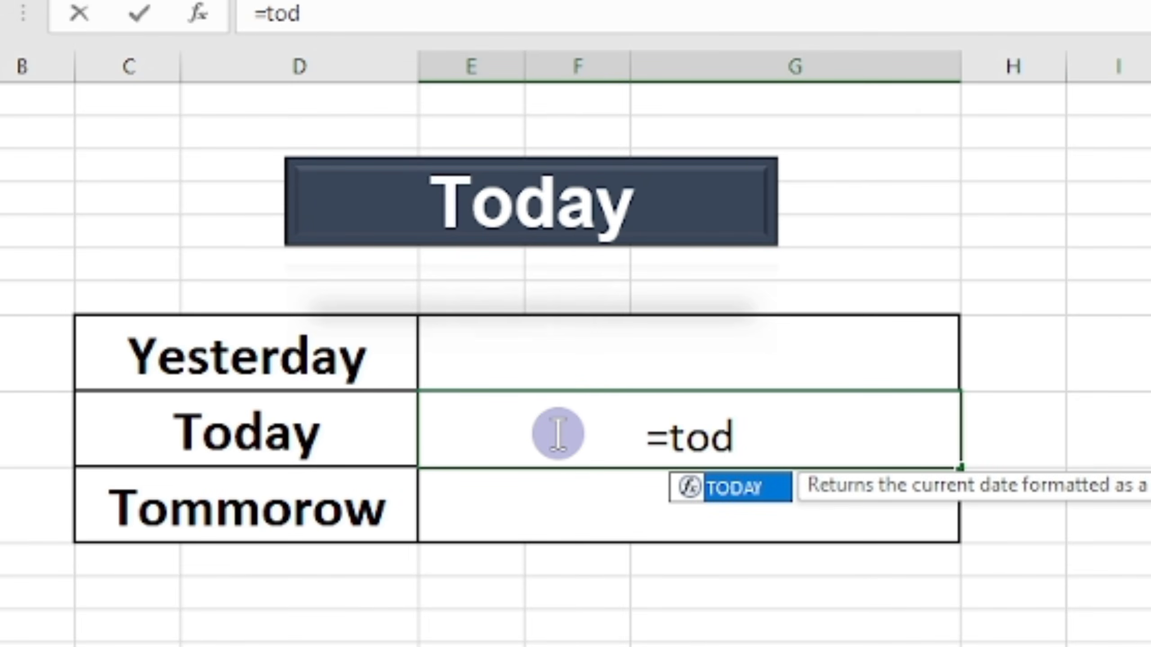
key(Tab)
text())
key(Return)
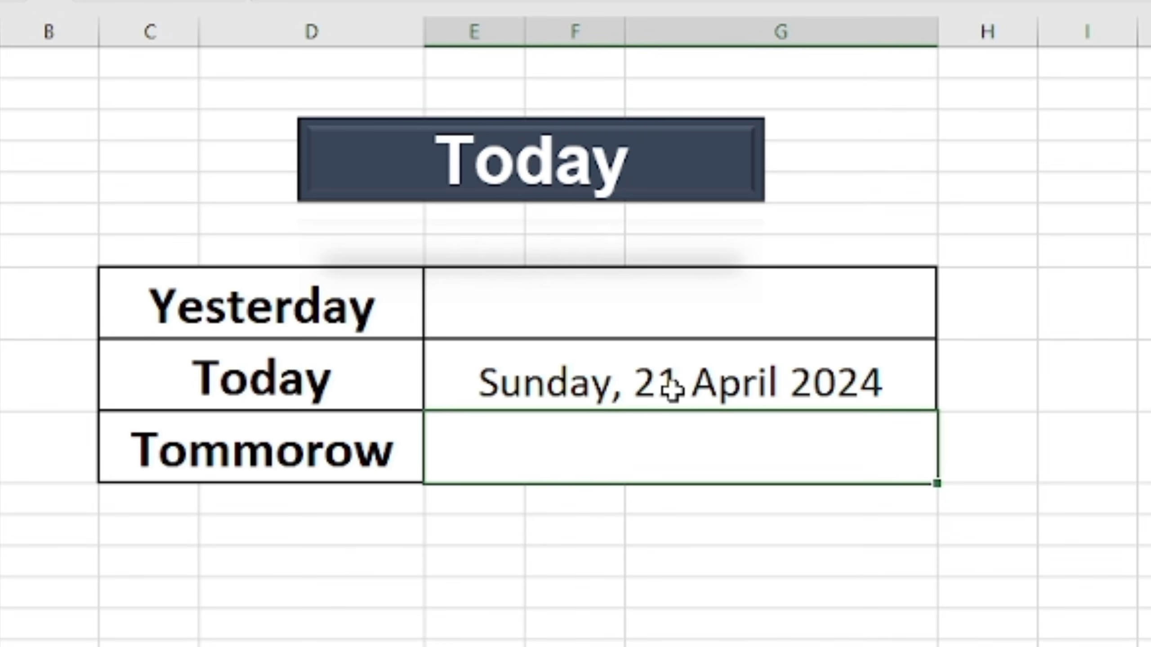
Calculate yesterday's date in merged cell E8 of the Today sheet with =TODAY()-1
click(555, 314)
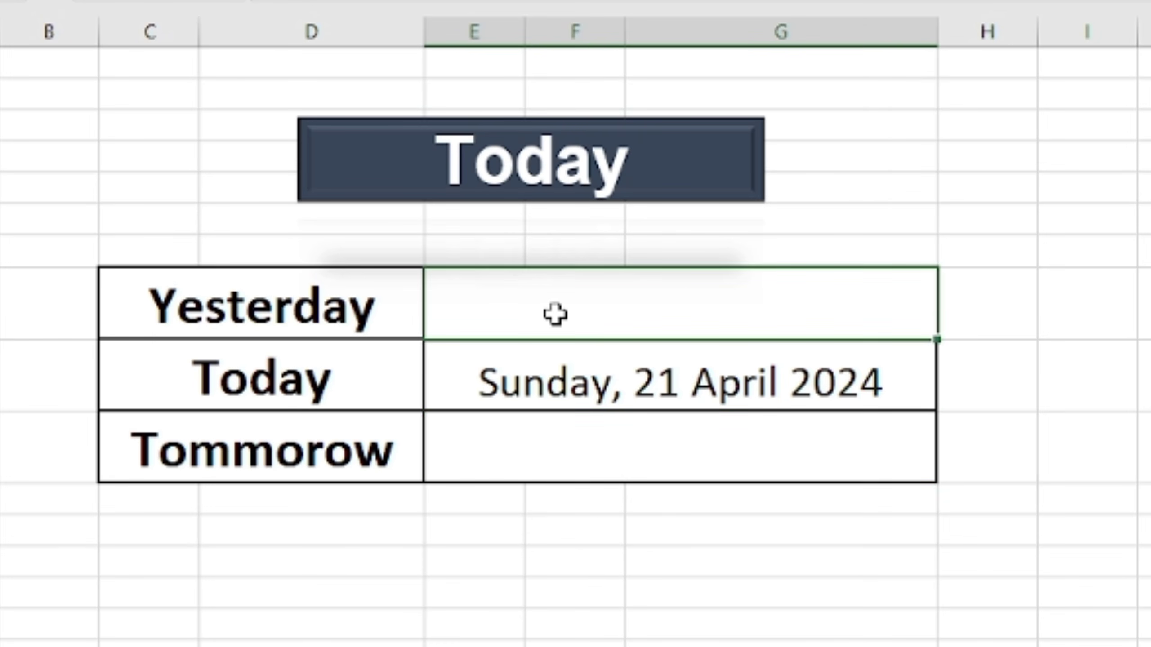
text(=tod)
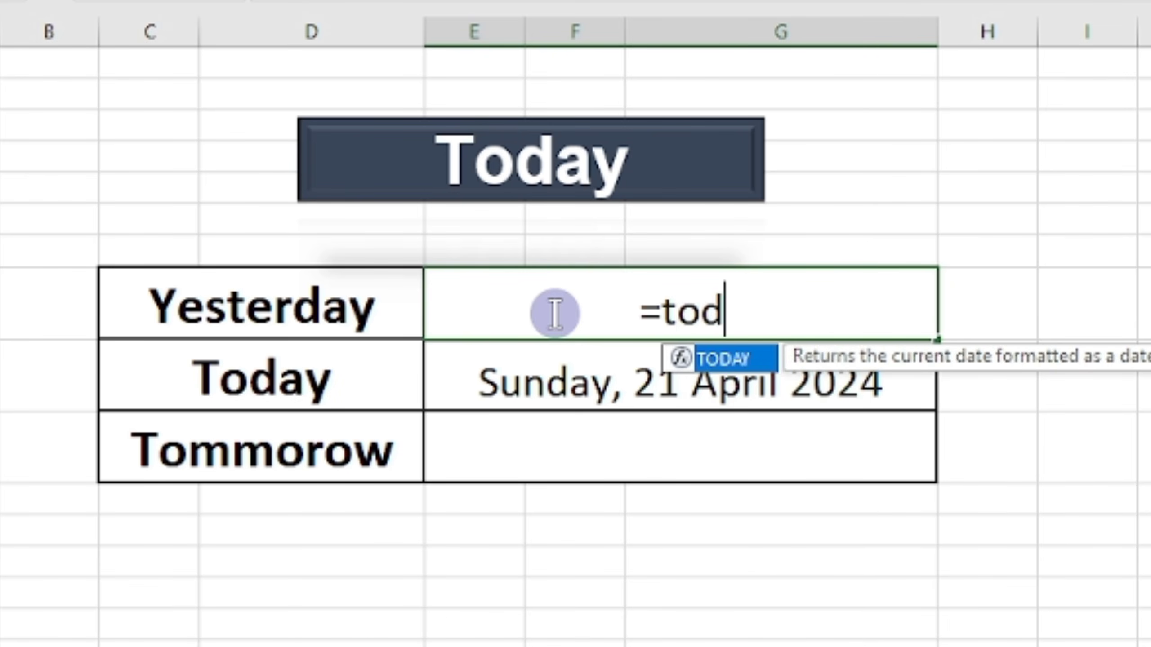
key(Tab)
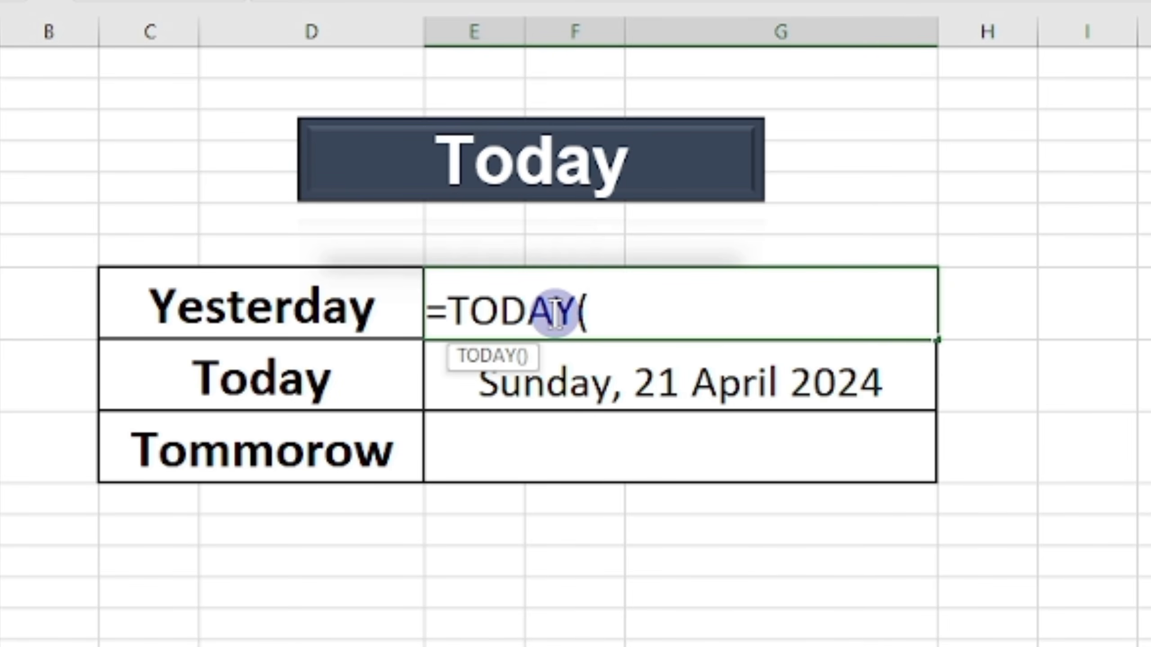
text())
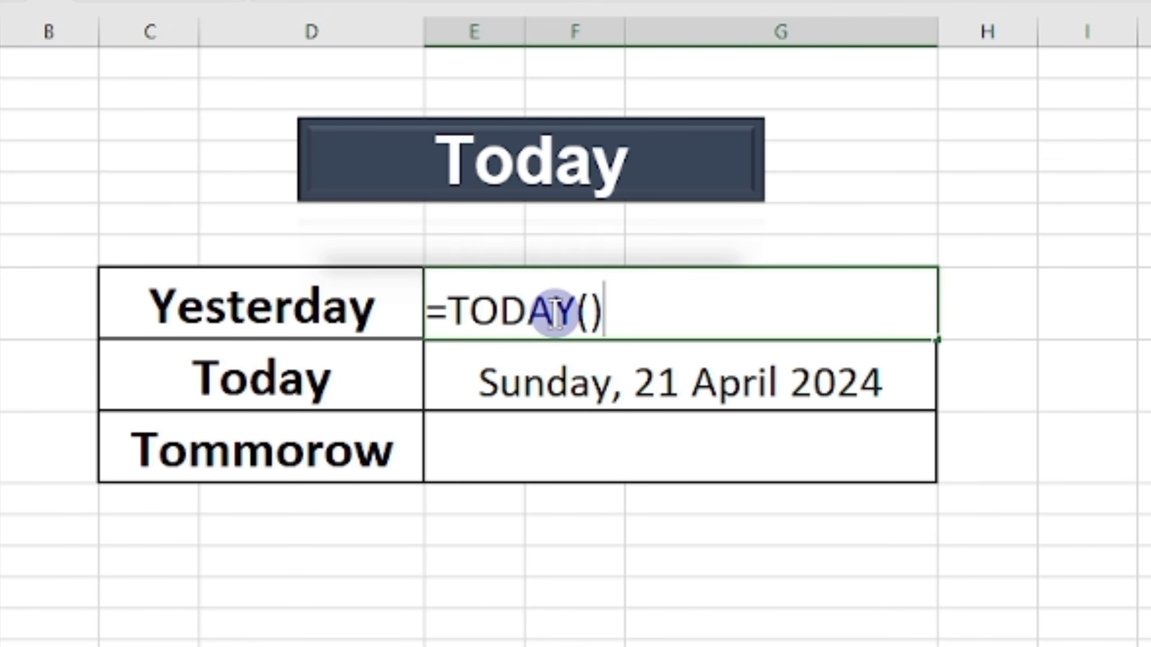
text(-1)
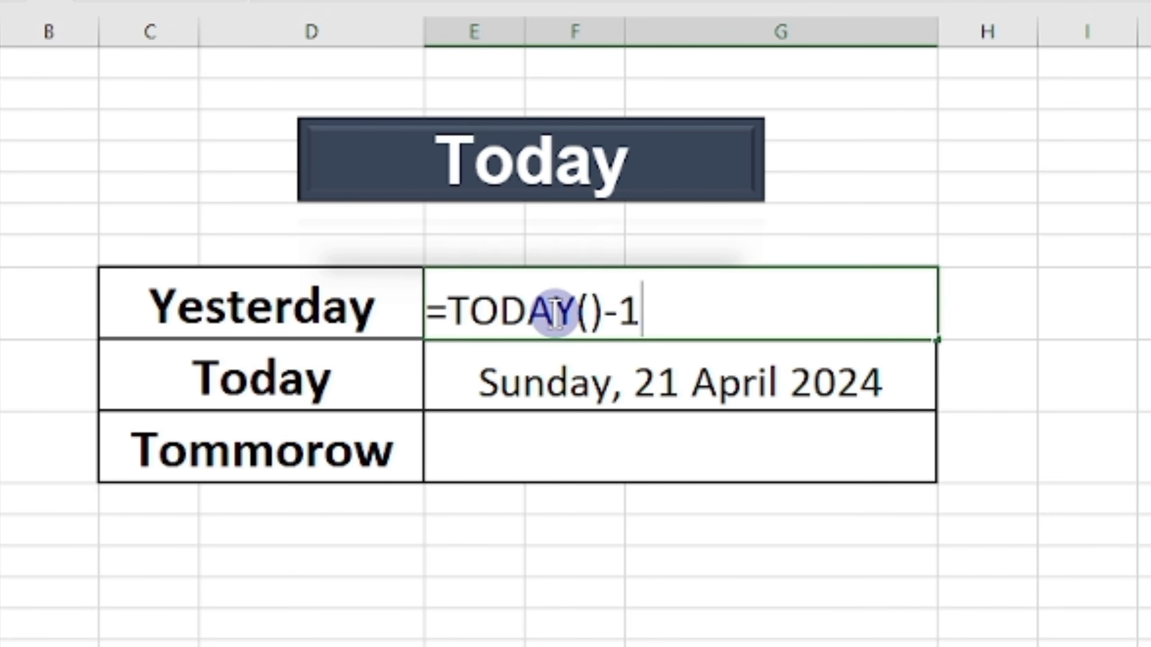
key(Return)
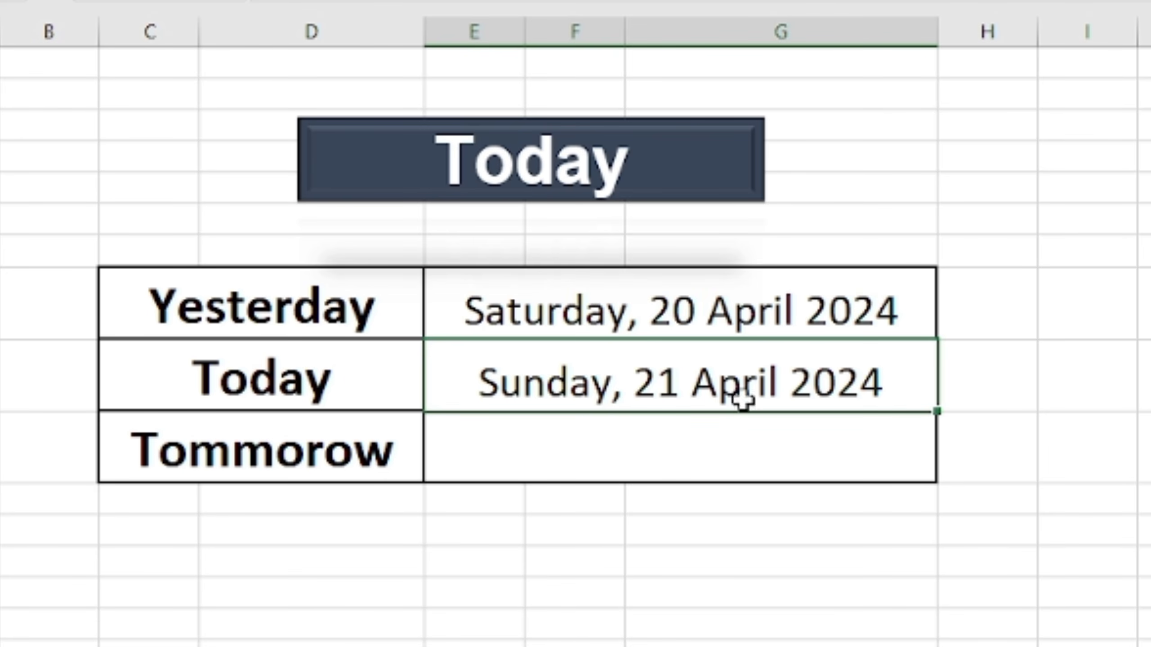
Calculate tomorrow's date in merged cell E10 of the Today sheet with =TODAY()+1, and select the three date cells for review
click(561, 447)
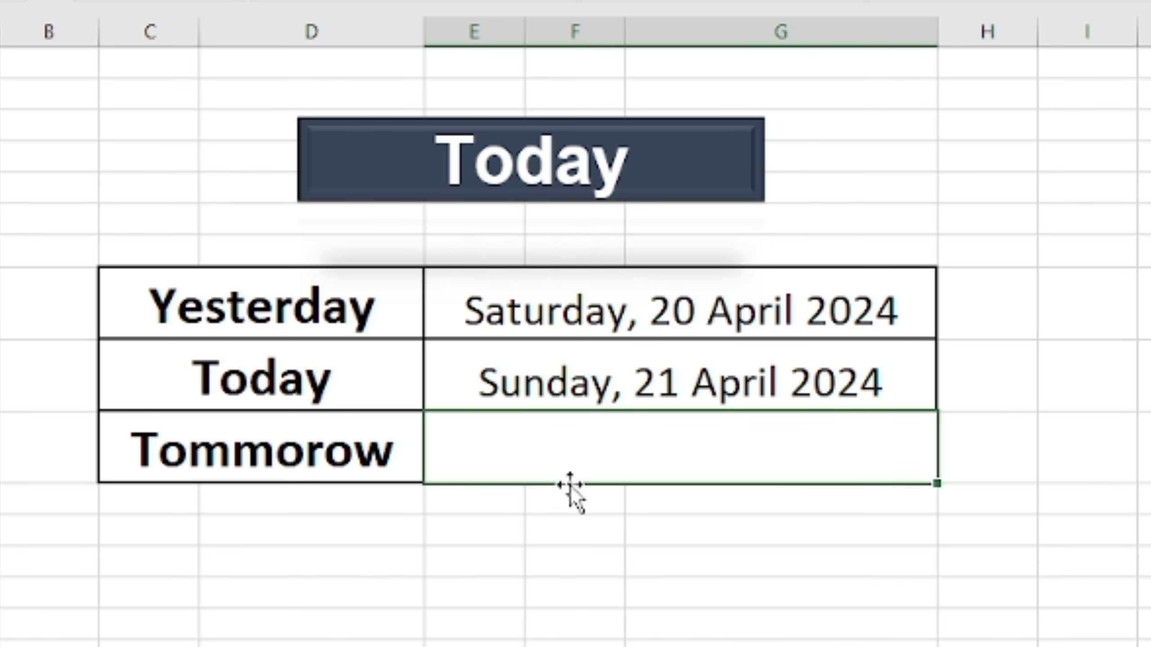
text(=tod)
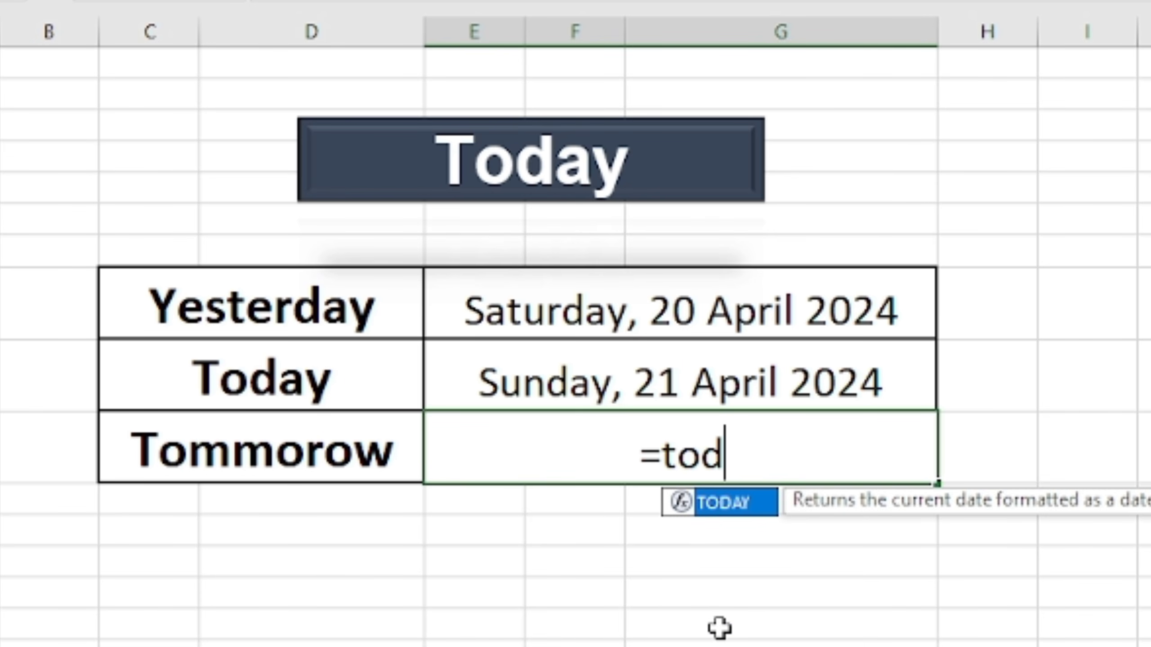
key(Tab)
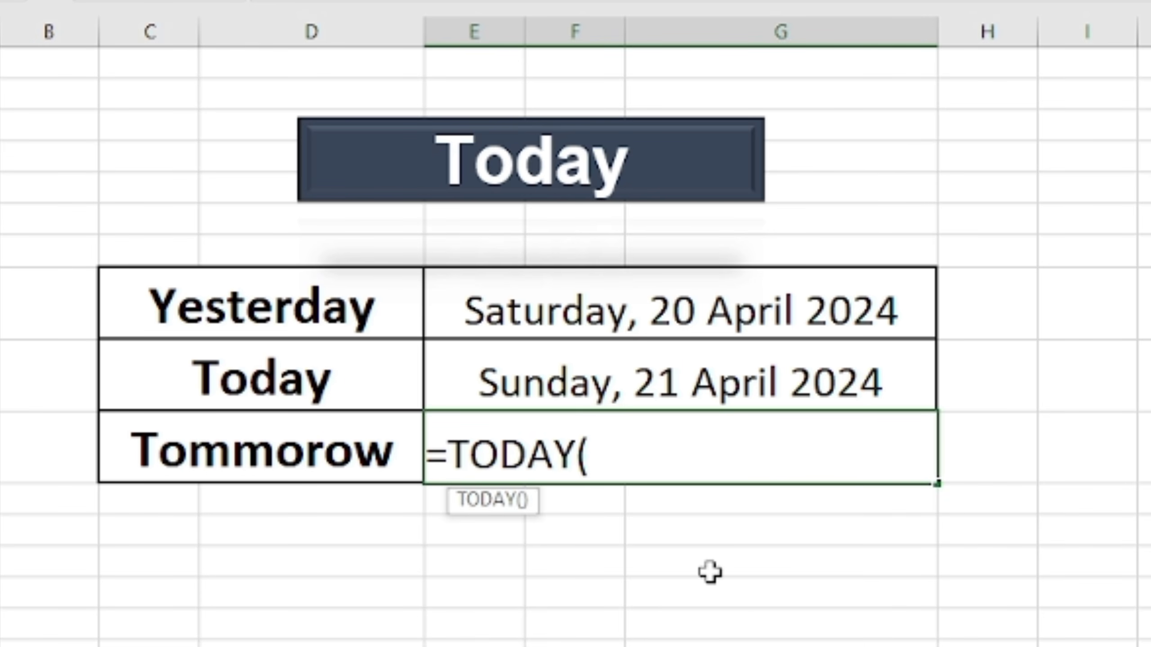
text()+)
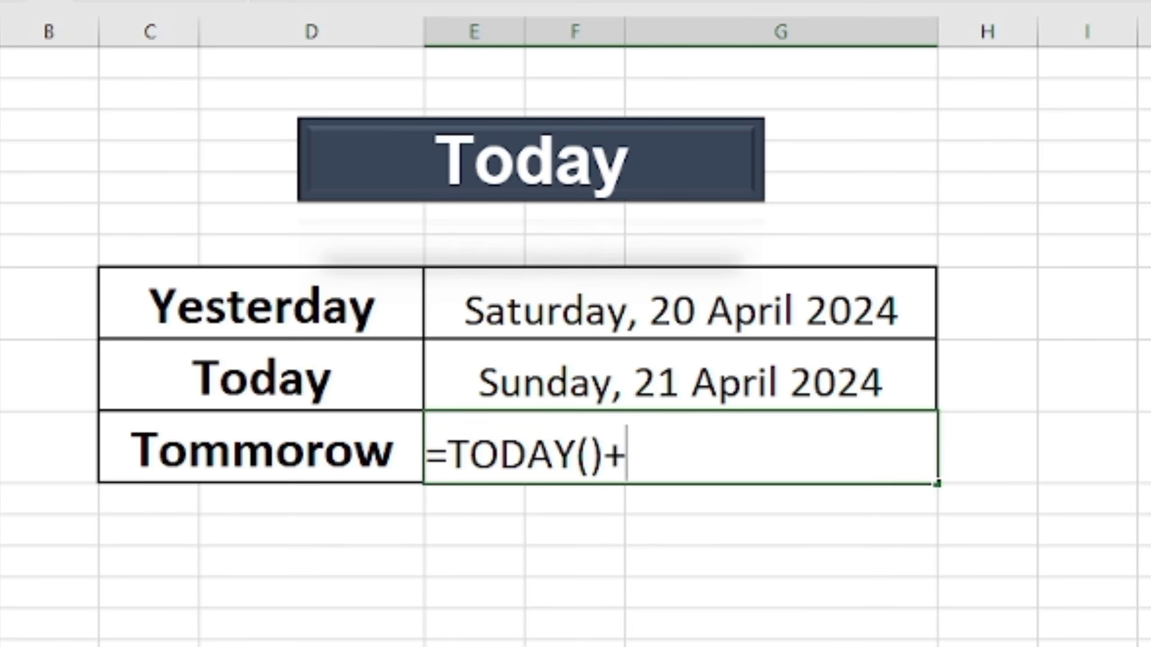
click(730, 458)
text(1)
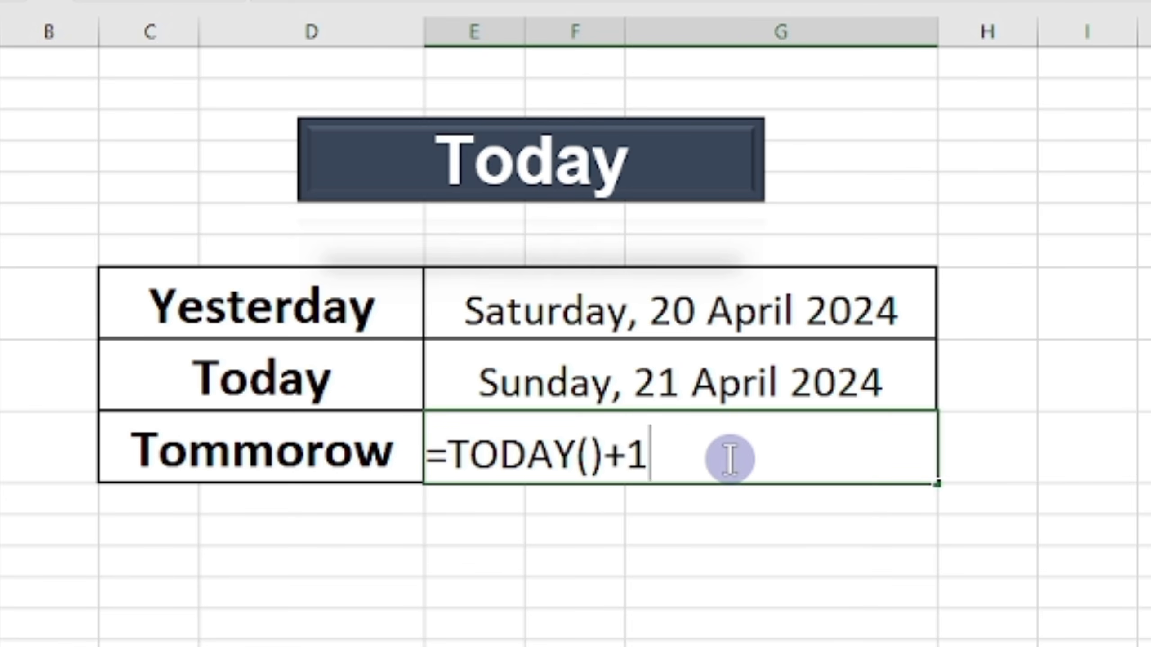
key(Return)
click(883, 591)
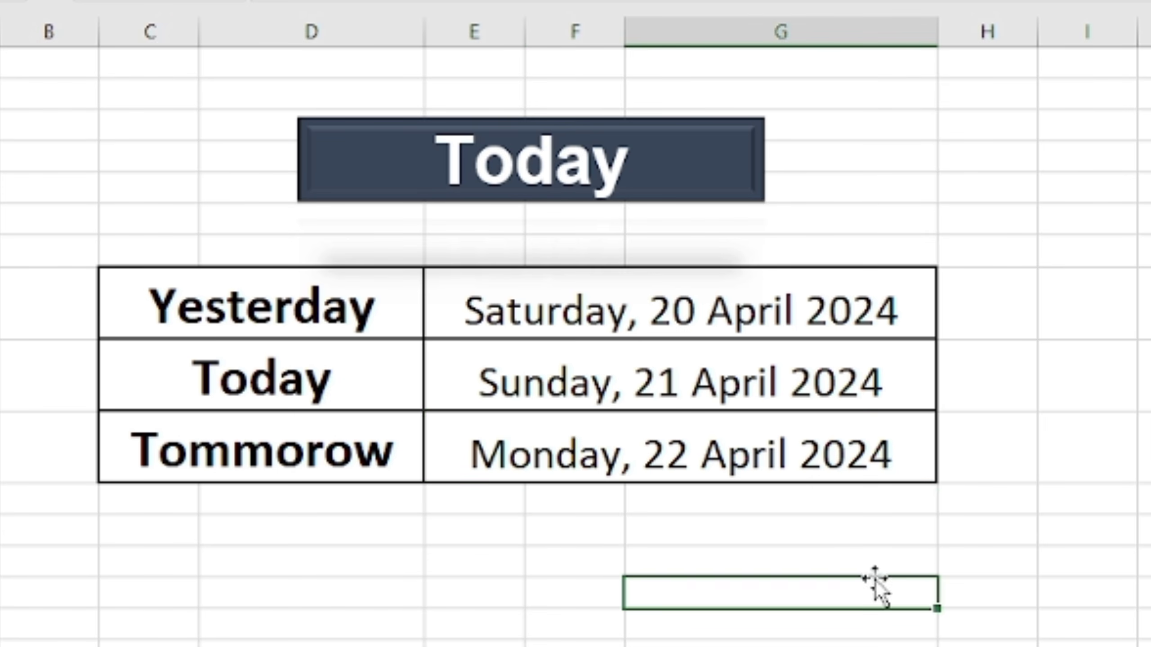
drag(651, 317, 646, 451)
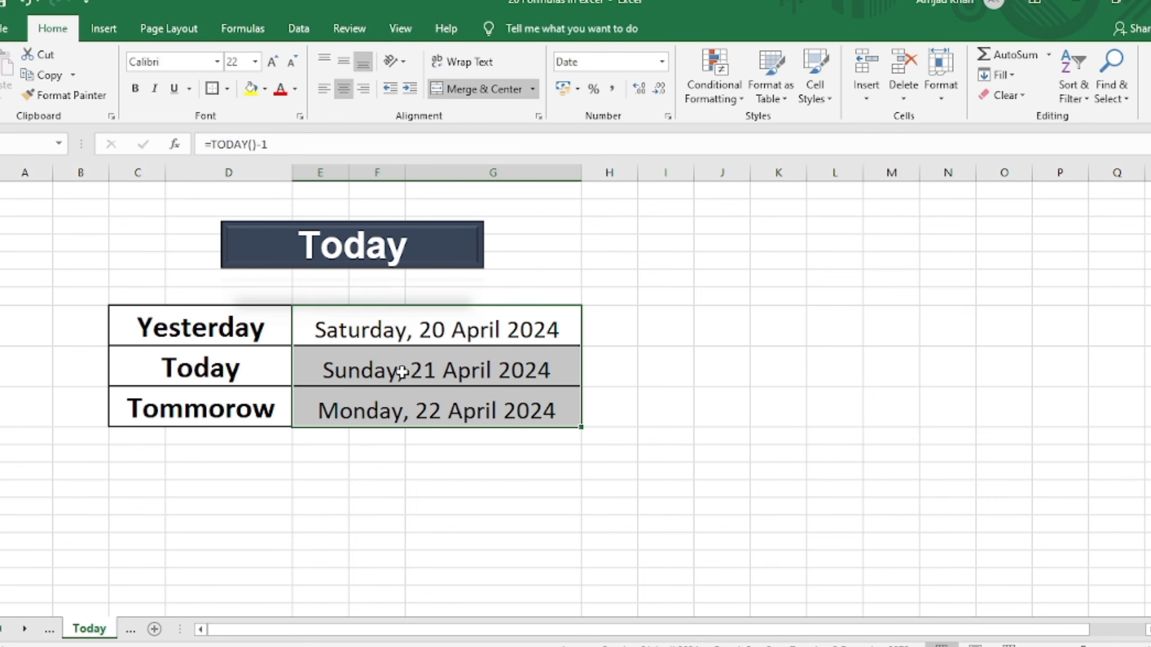
click(414, 365)
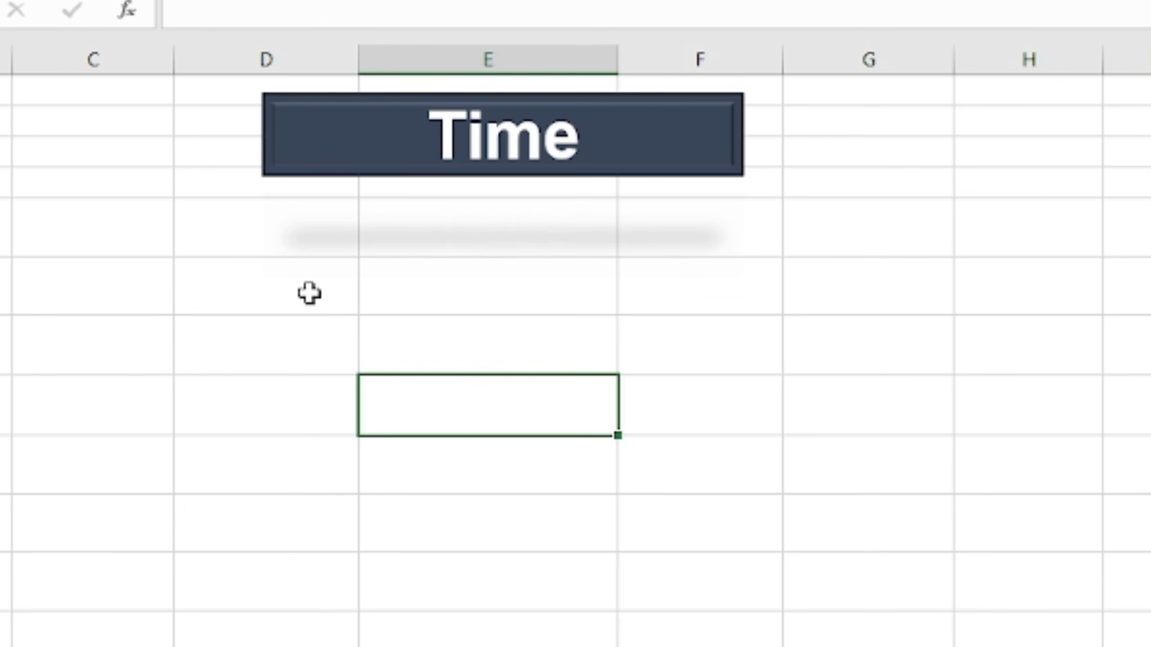
Enter the hour 5, minute 45 and second 33 in cells D6, E6 and F6 of the Time sheet
click(292, 307)
double_click(298, 281)
text(5)
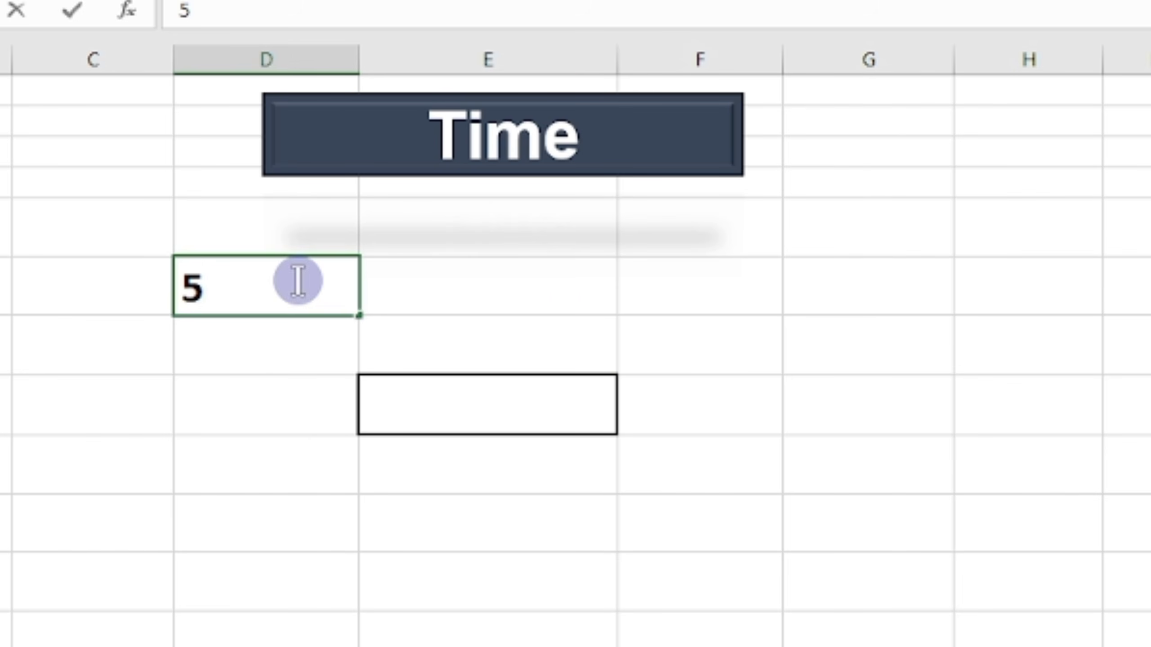
key(Tab)
text(45)
key(Tab)
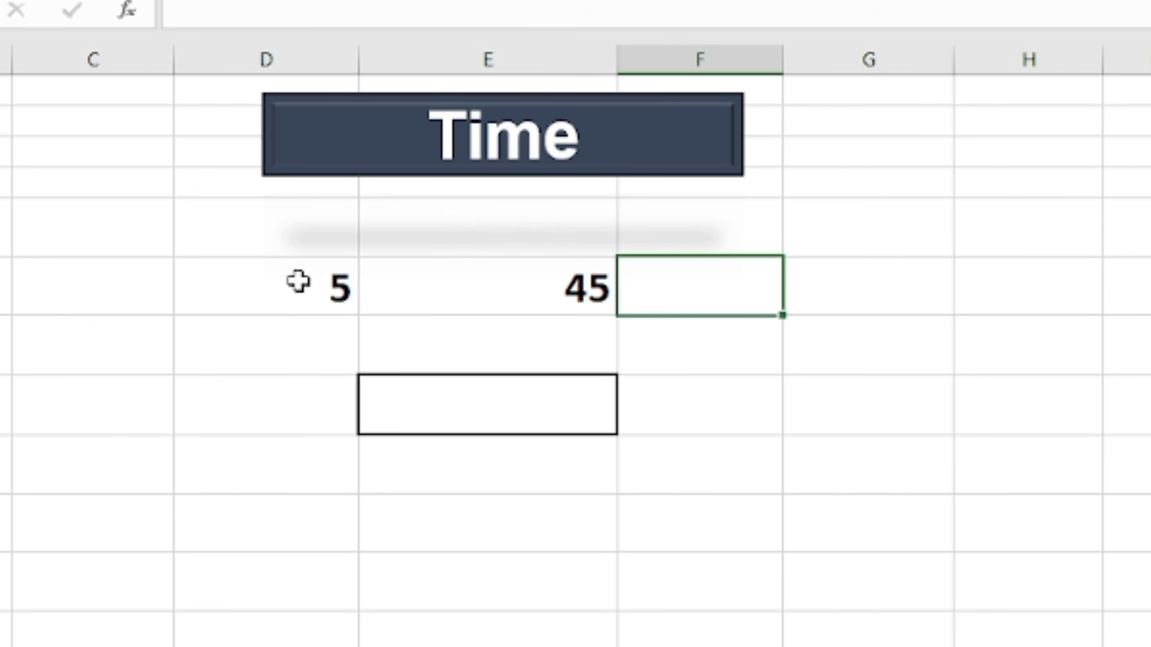
text(33)
key(Down)
Combine the hour, minute and second values into a time in bordered cell E8 with =TIME(D6,E6,F6), and reselect that cell
key(Left)
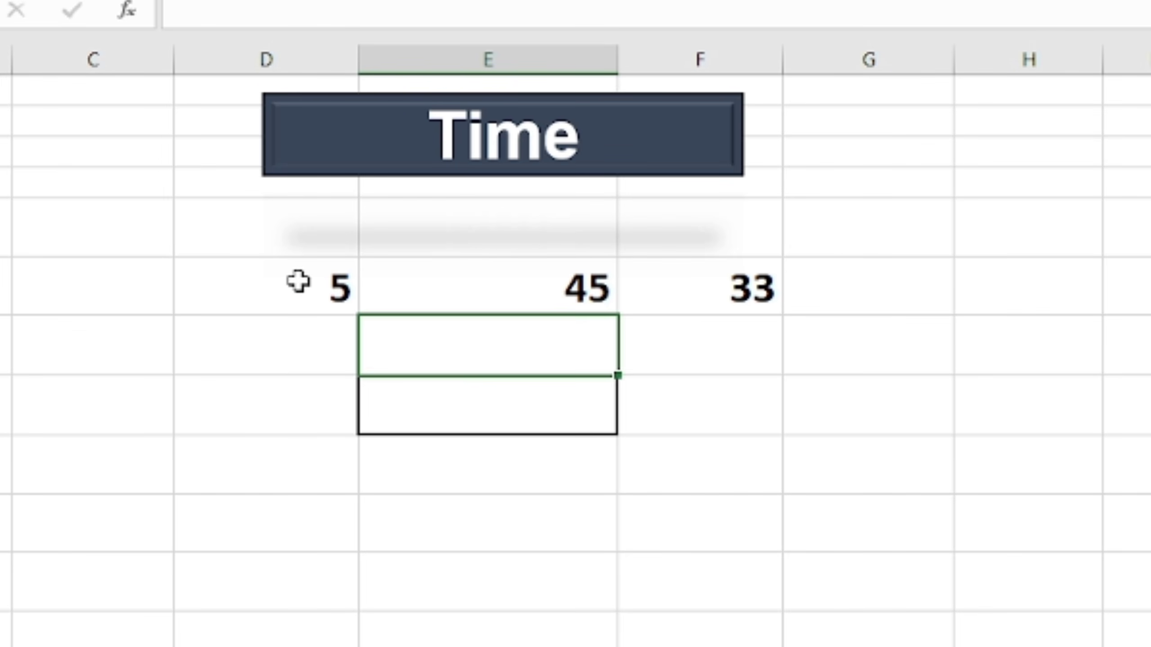
key(Down)
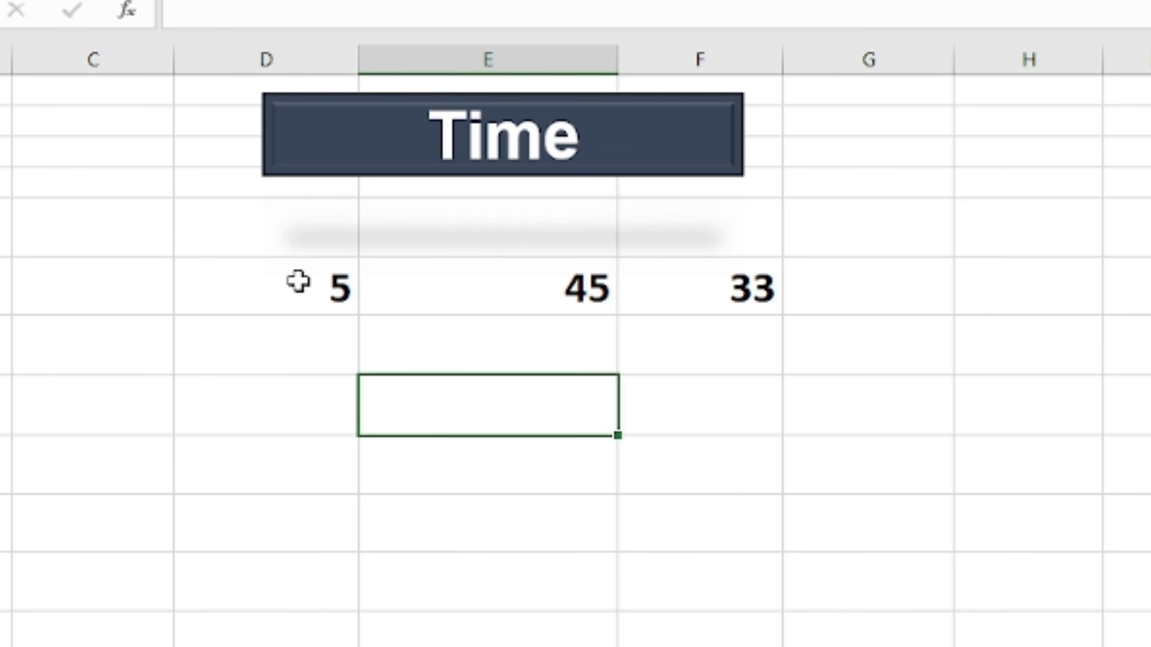
text(=time)
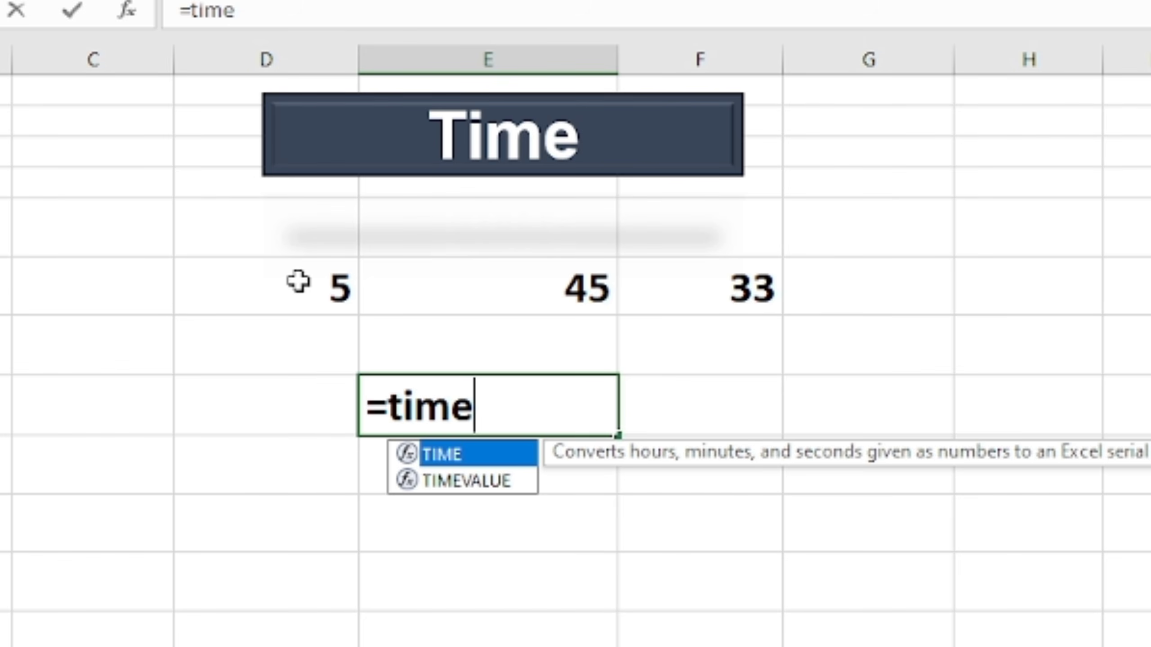
key(Tab)
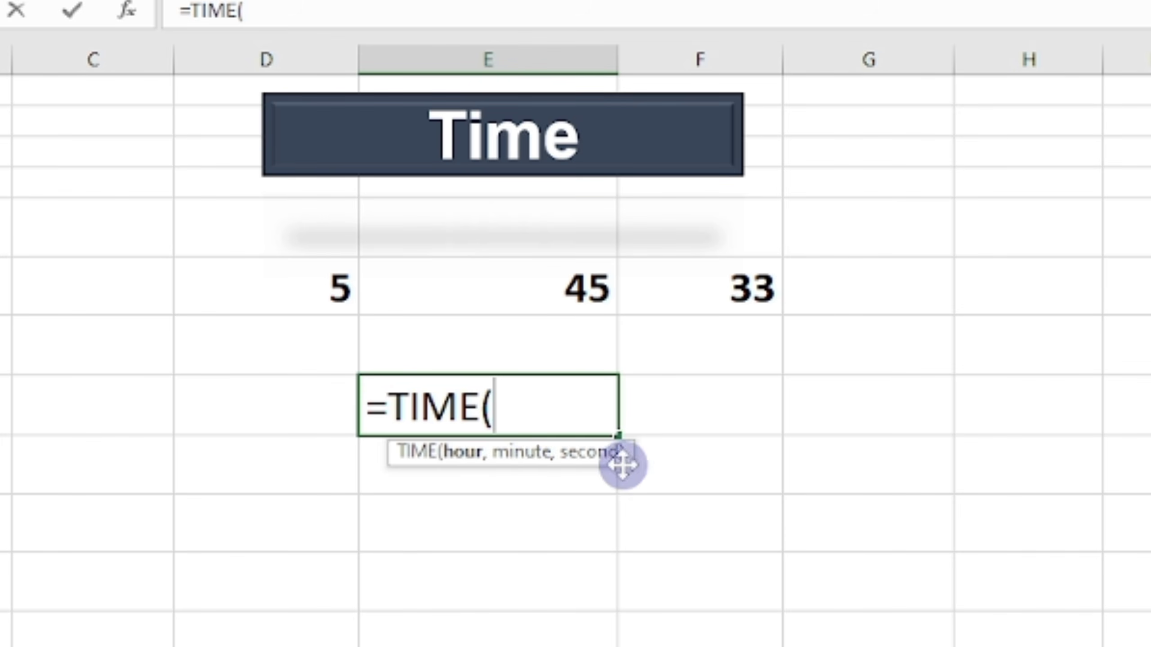
click(326, 291)
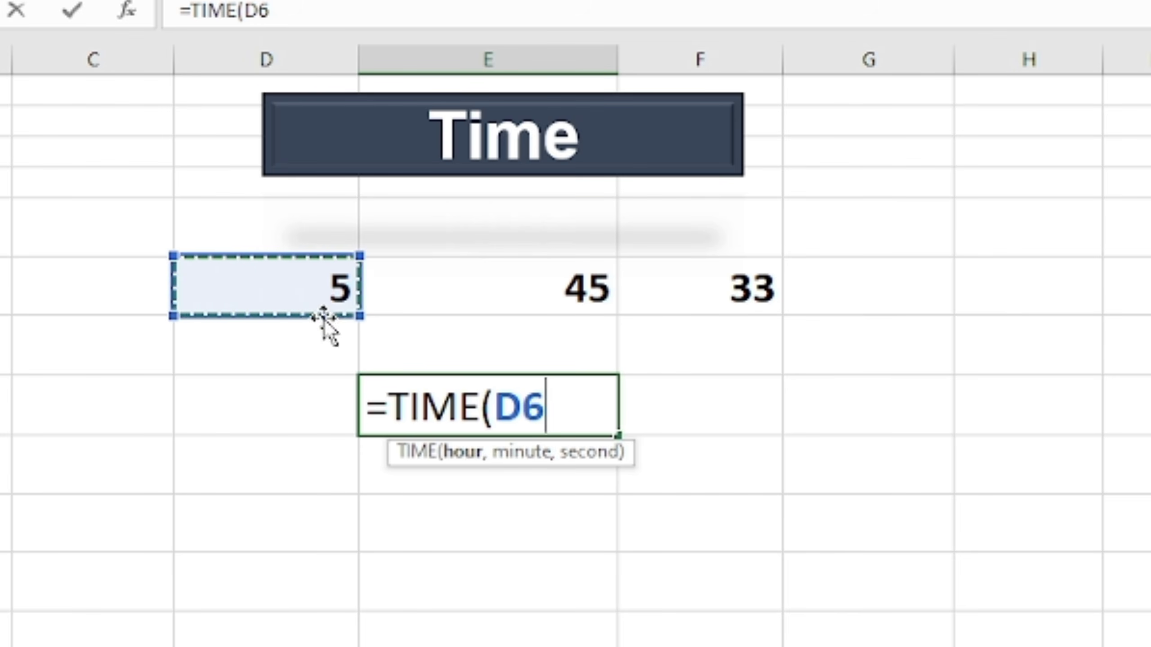
text(,)
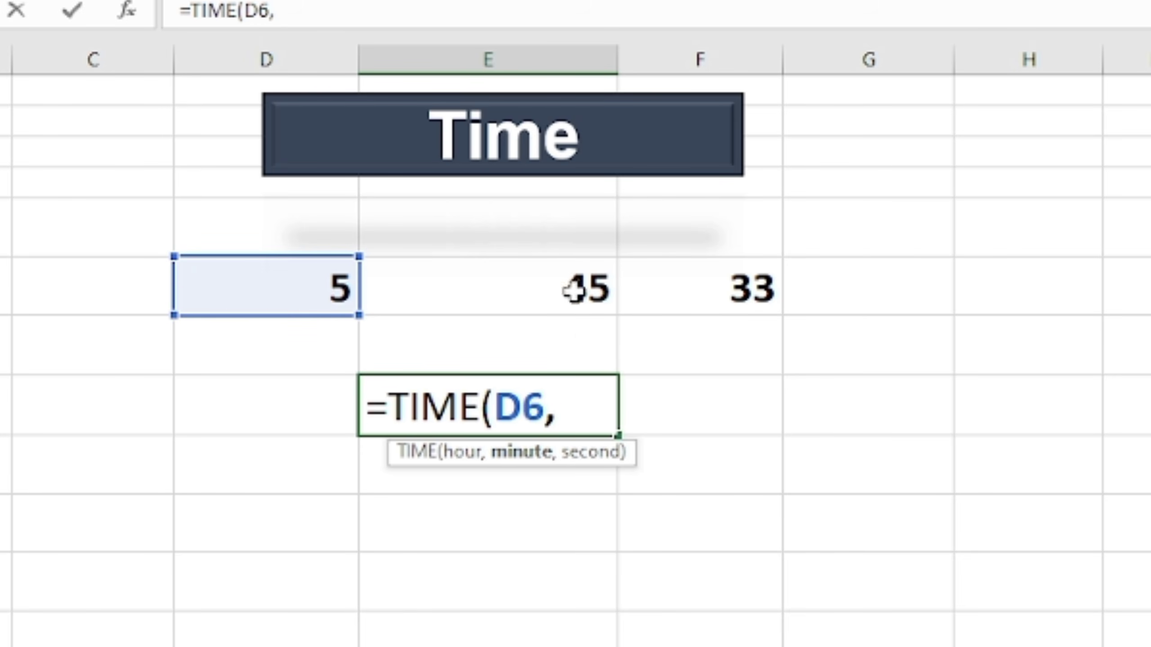
click(538, 292)
text(,)
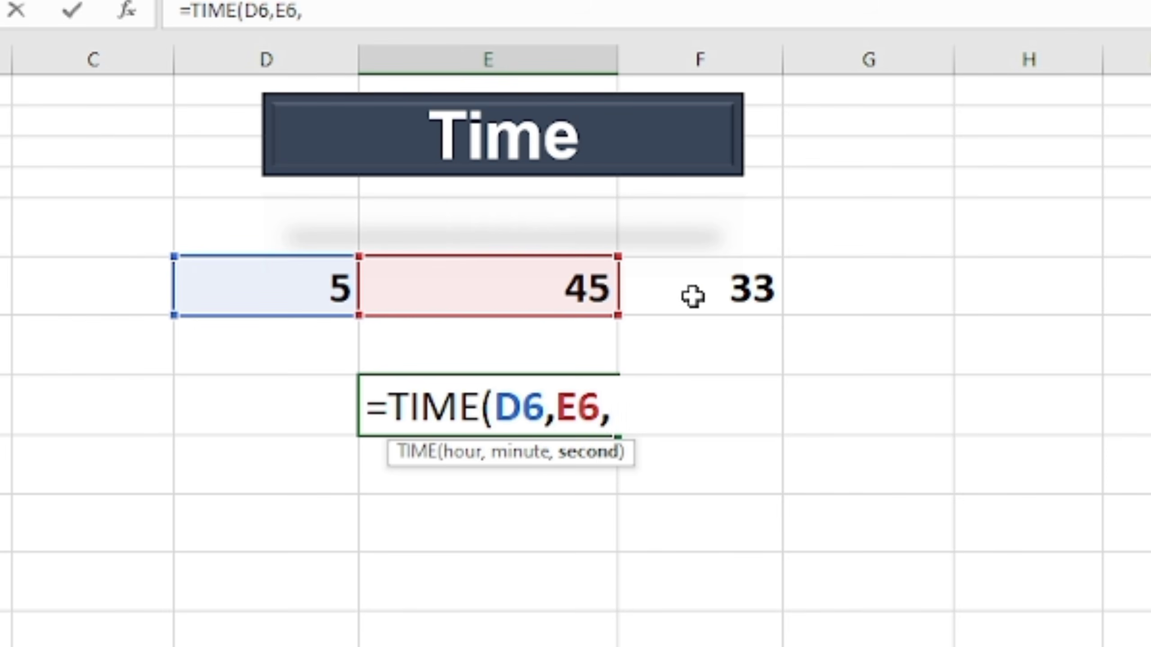
text(,)
key(BackSpace)
click(733, 292)
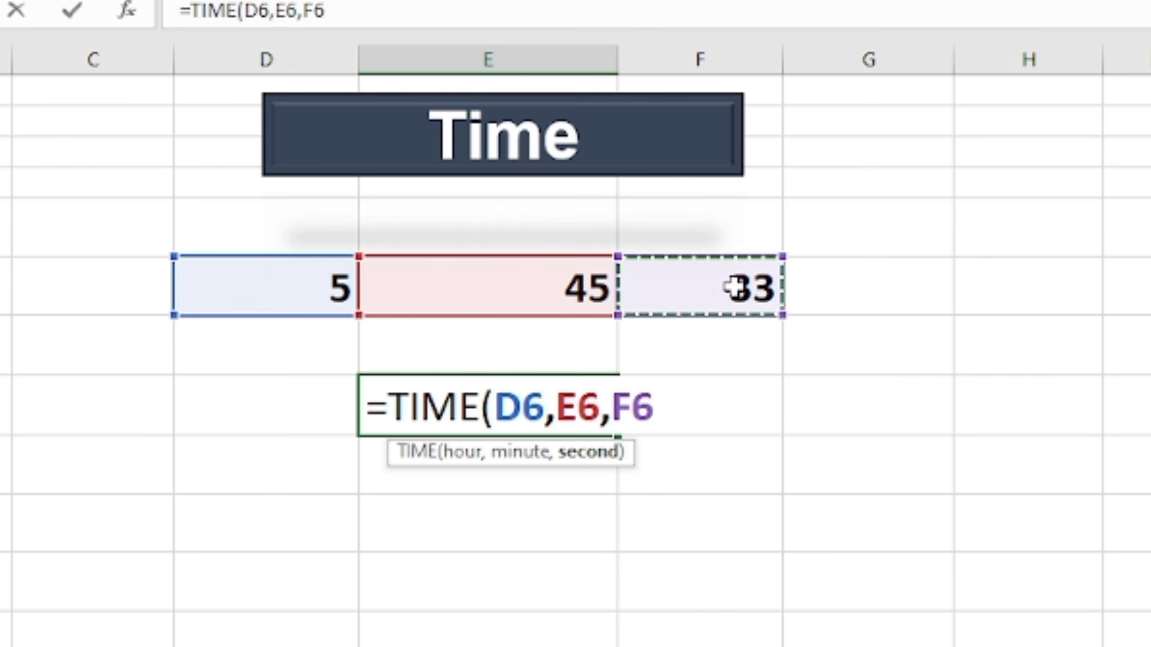
text())
key(Return)
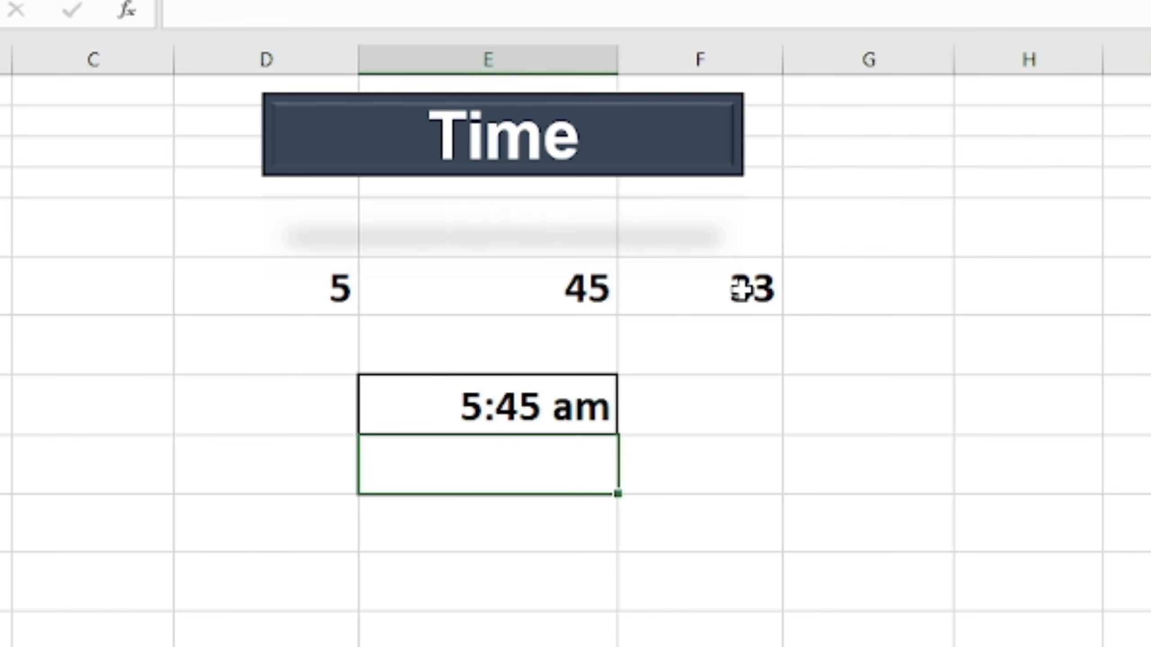
click(752, 416)
click(569, 420)
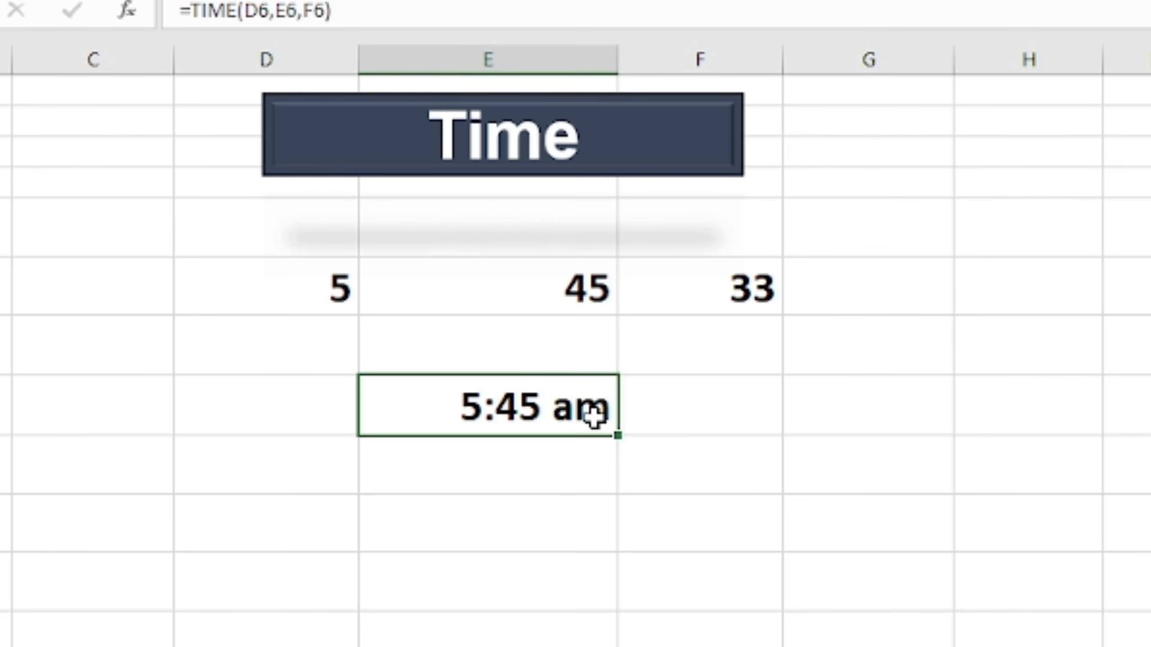
Change the hour value in cell D6 of the Time sheet to 15
click(317, 296)
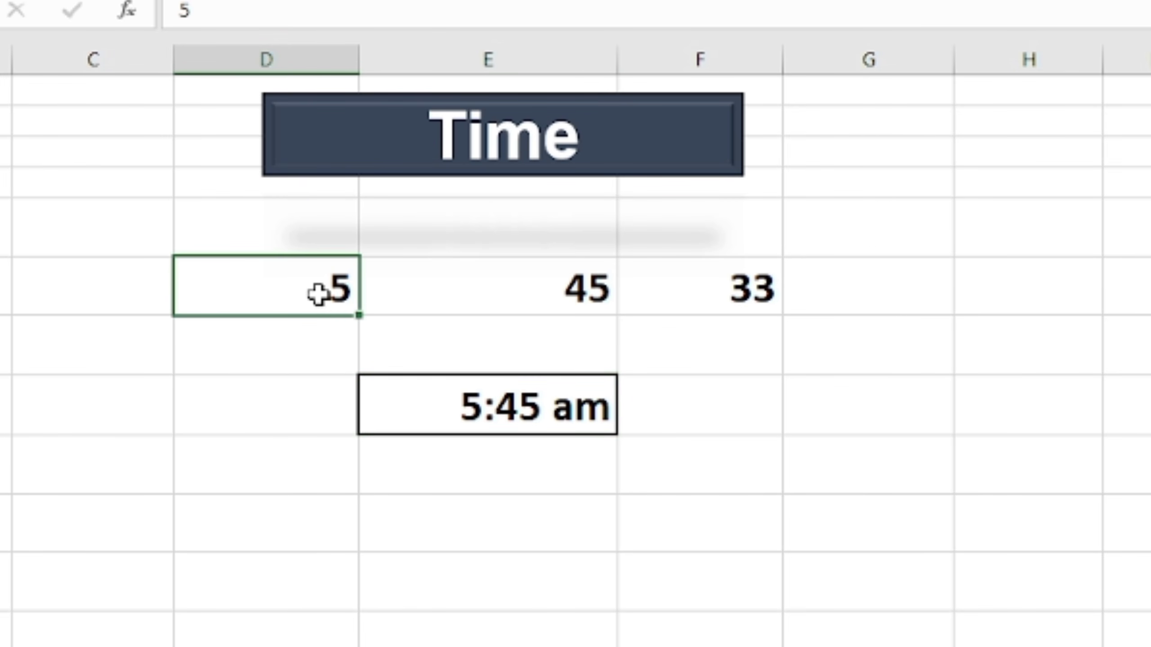
click(319, 295)
text(15)
key(Return)
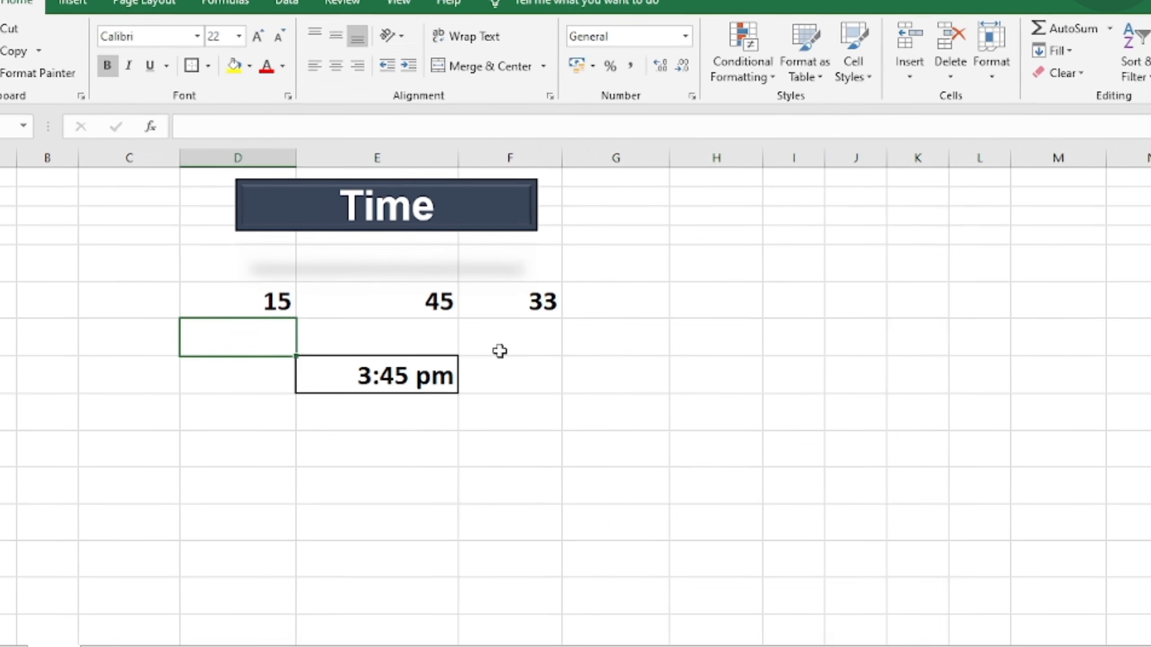
click(643, 344)
click(444, 304)
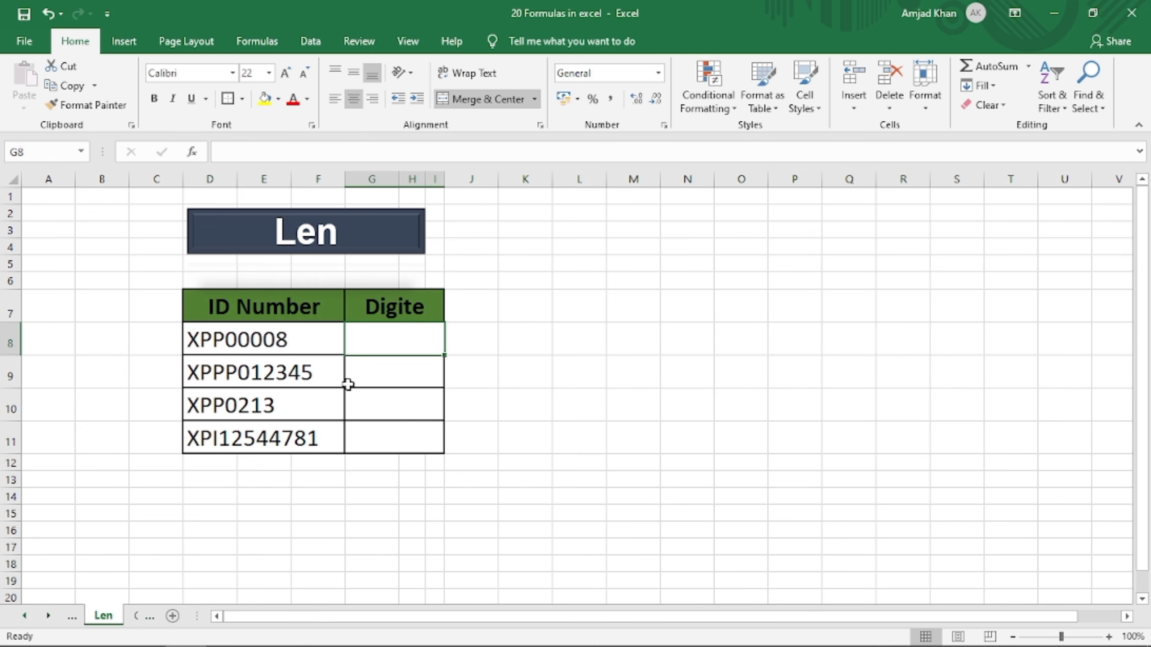
Count the characters of the first ID Number in the Digite column's merged cell G8 of the Len sheet with =LEN(D8)
drag(288, 308, 269, 438)
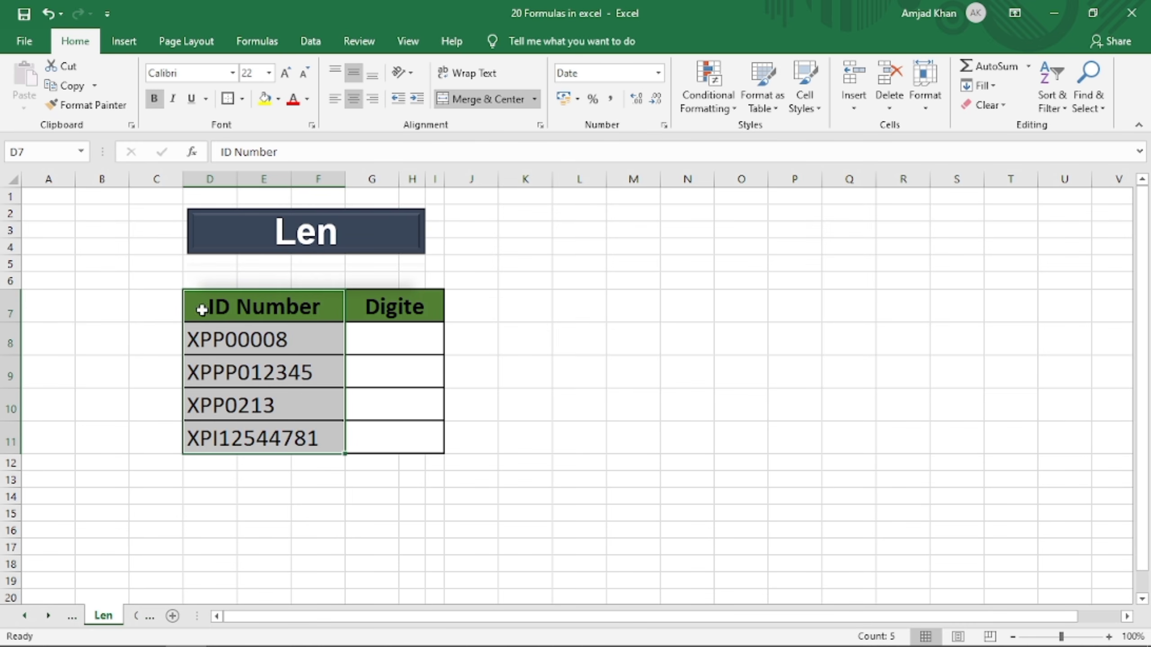
click(308, 341)
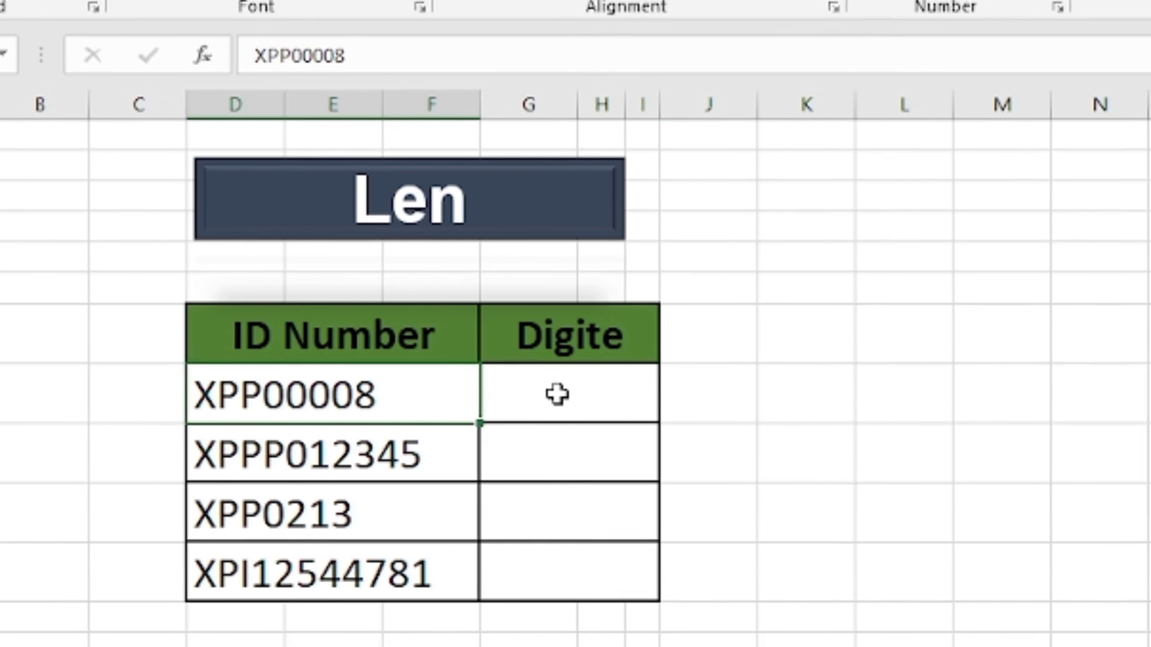
click(388, 335)
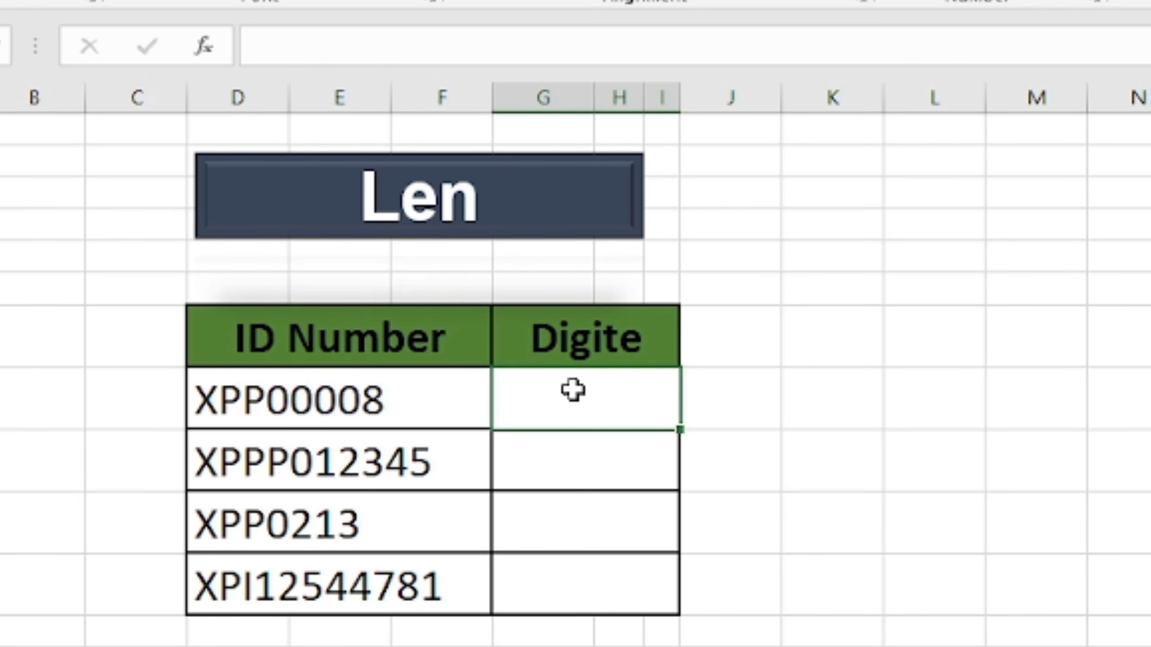
text(=len)
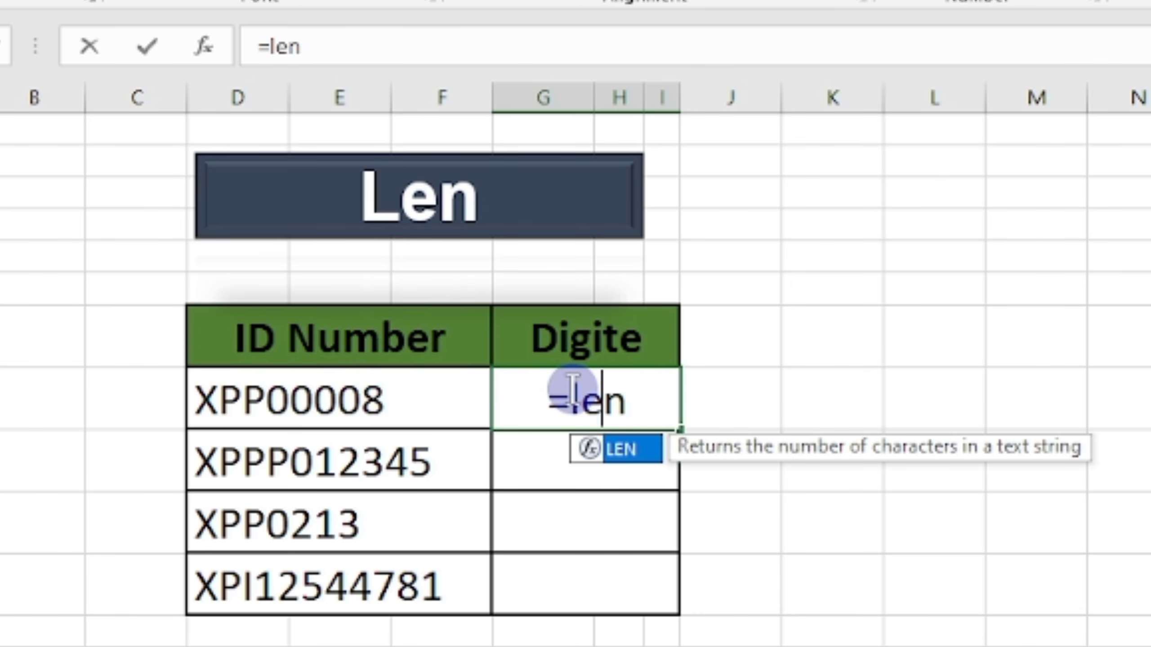
key(Tab)
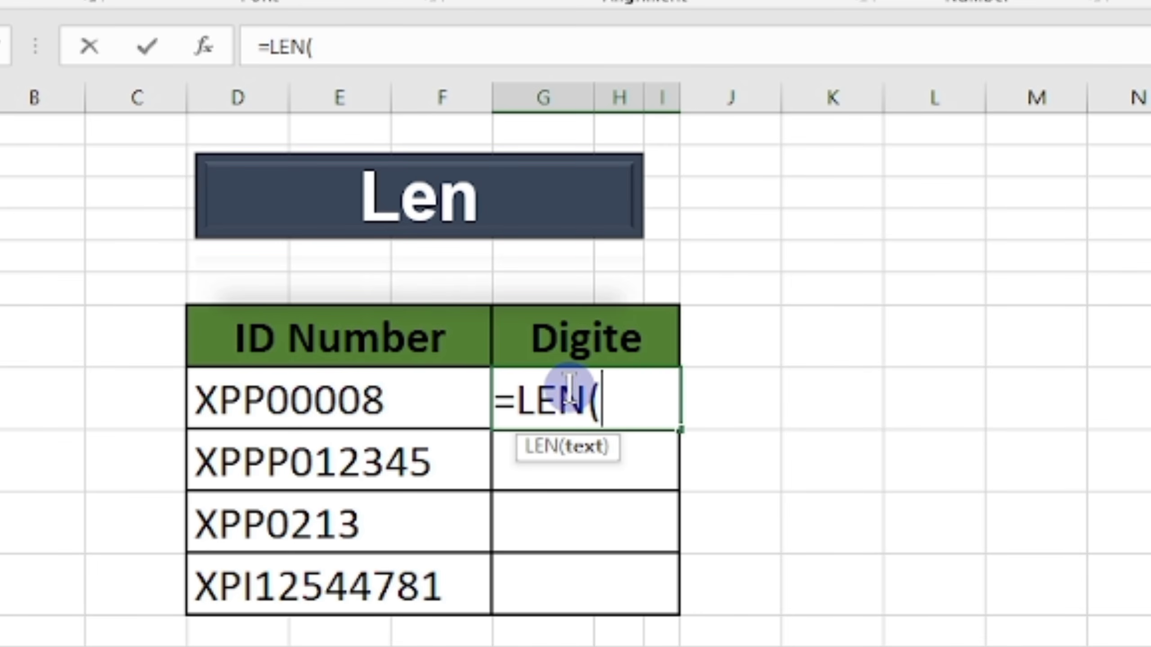
click(338, 407)
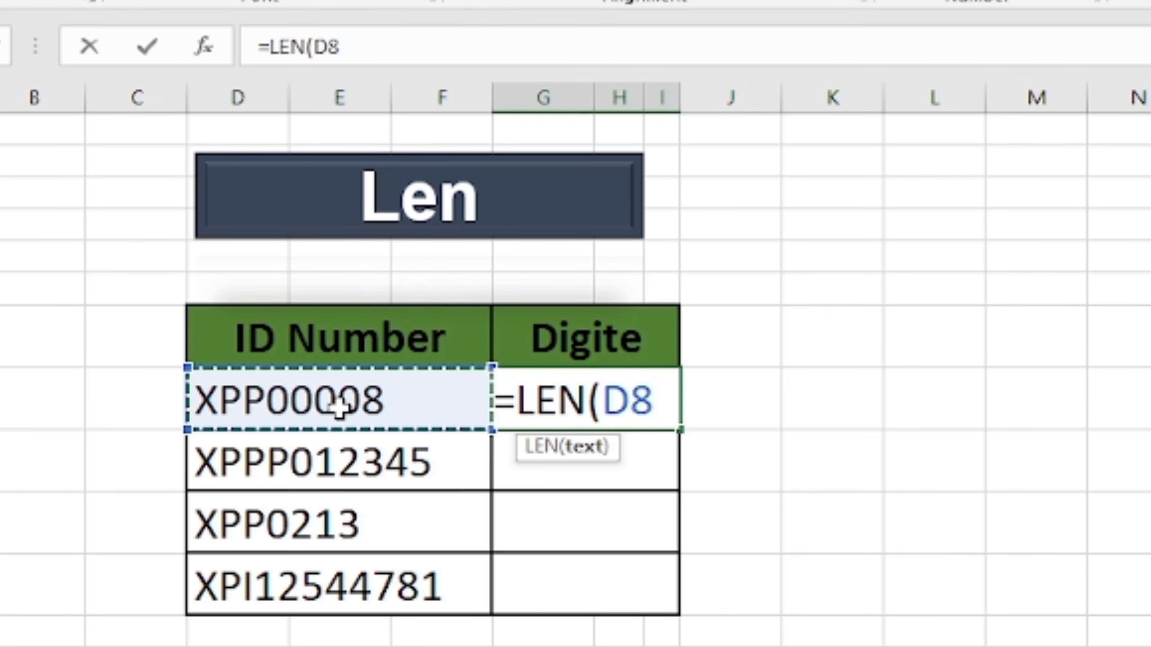
text())
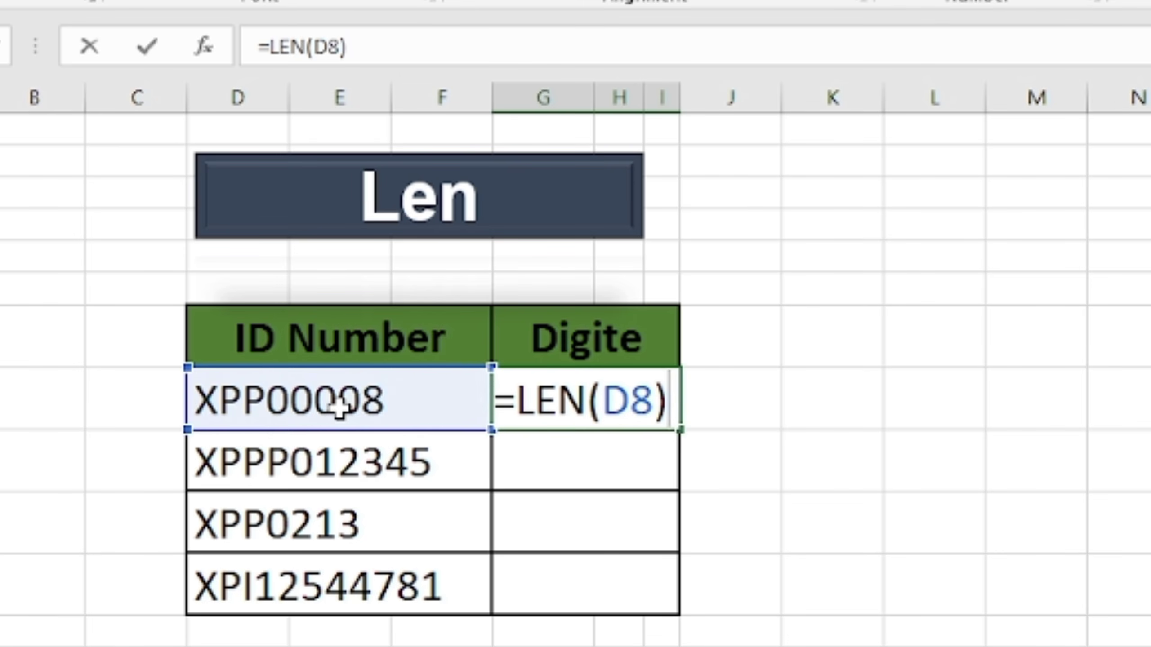
key(Return)
click(644, 403)
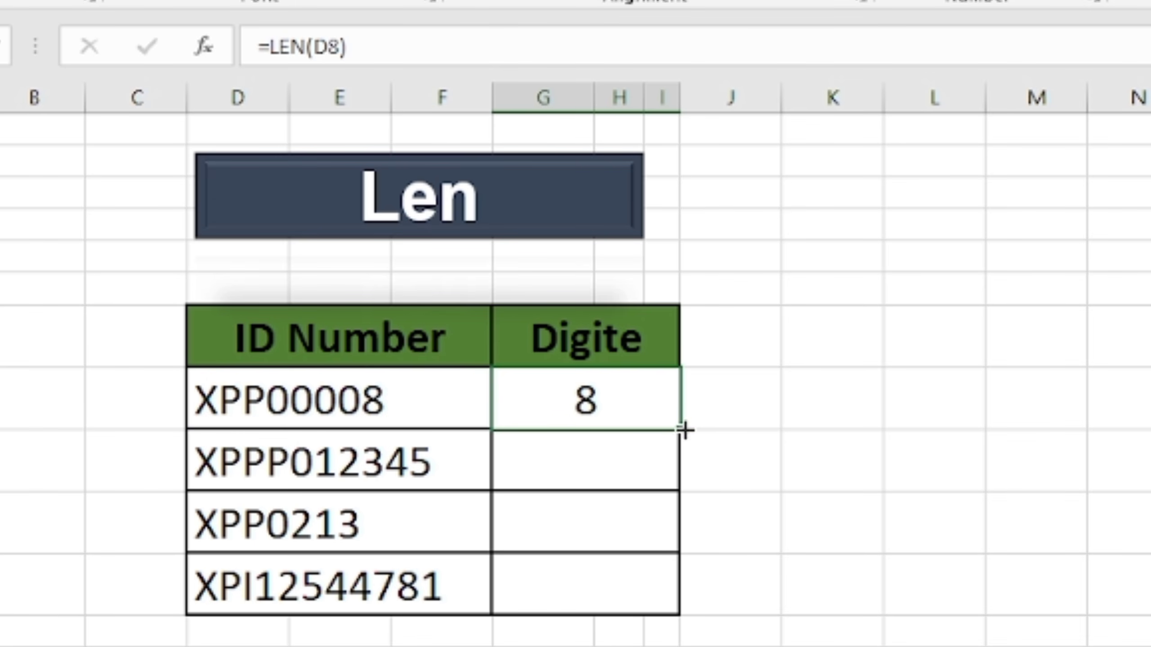
Fill the LEN formula from G8 down the Digite column to row 11, and select individual cells to review the counts
drag(687, 430, 669, 606)
click(591, 501)
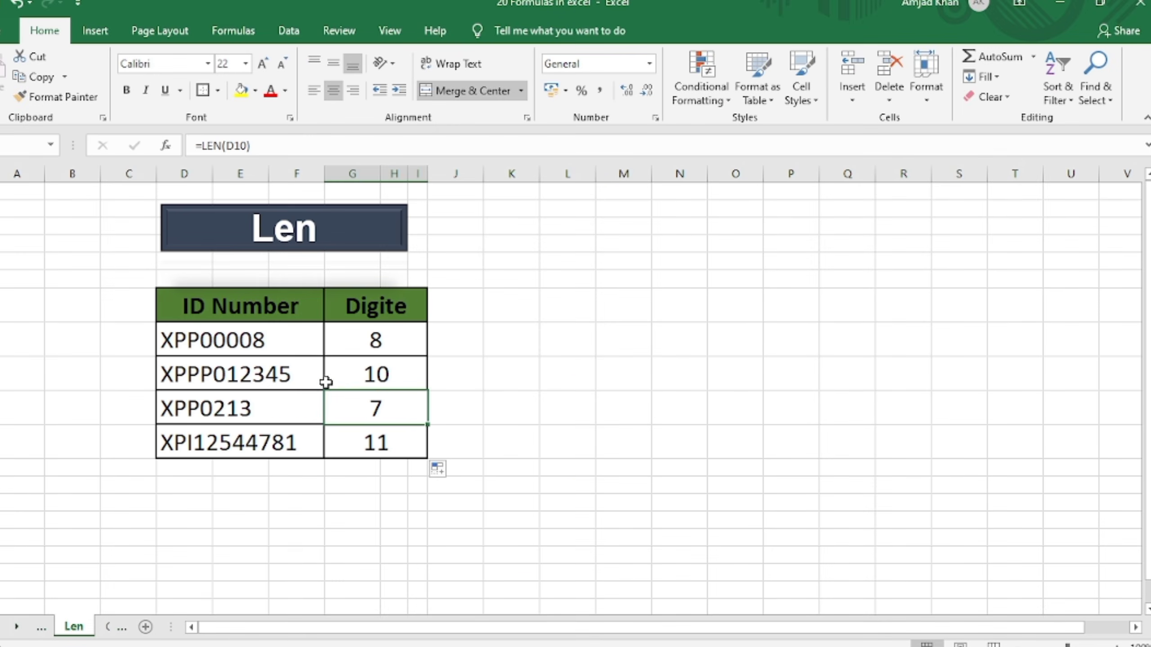
click(303, 349)
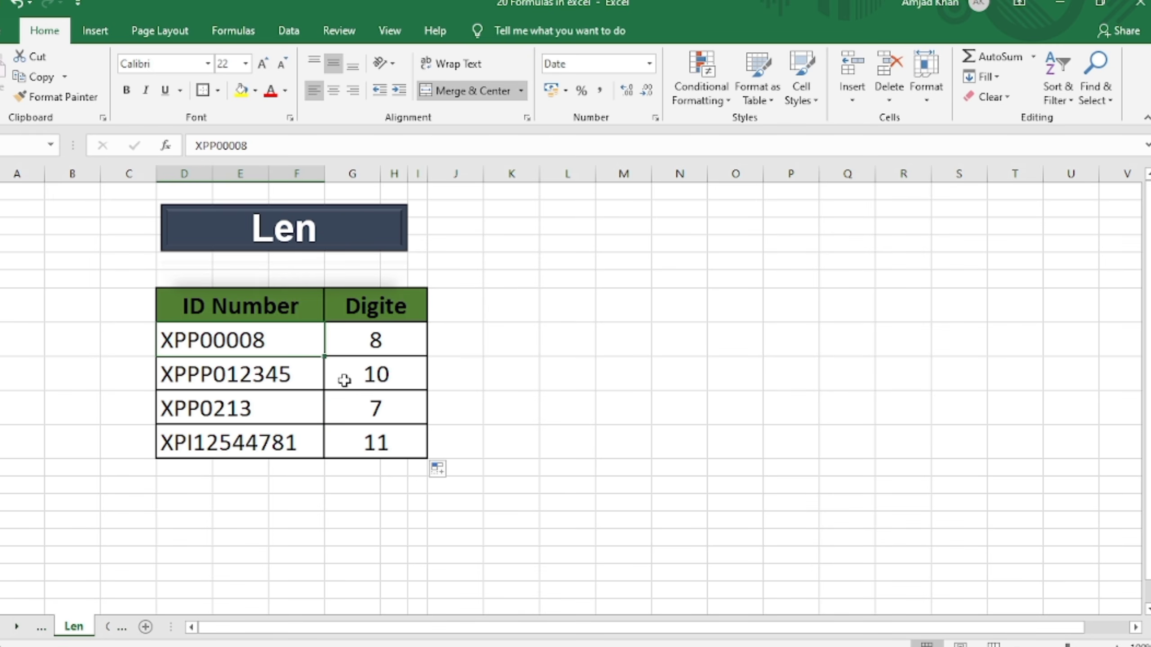
click(372, 382)
click(353, 327)
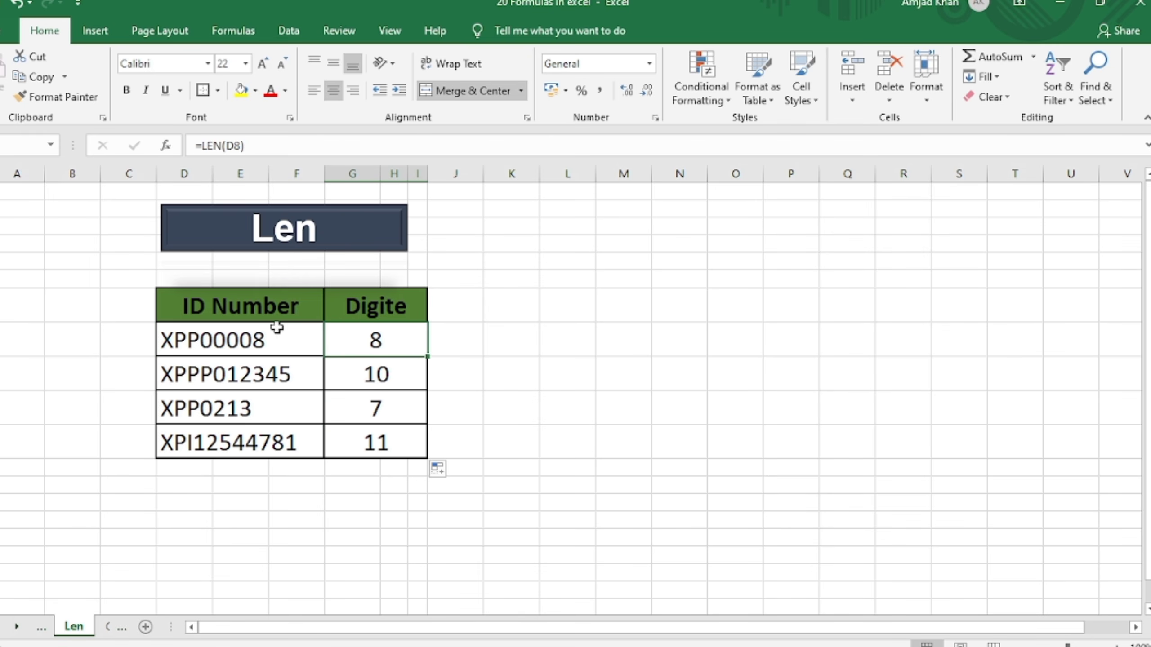
click(277, 328)
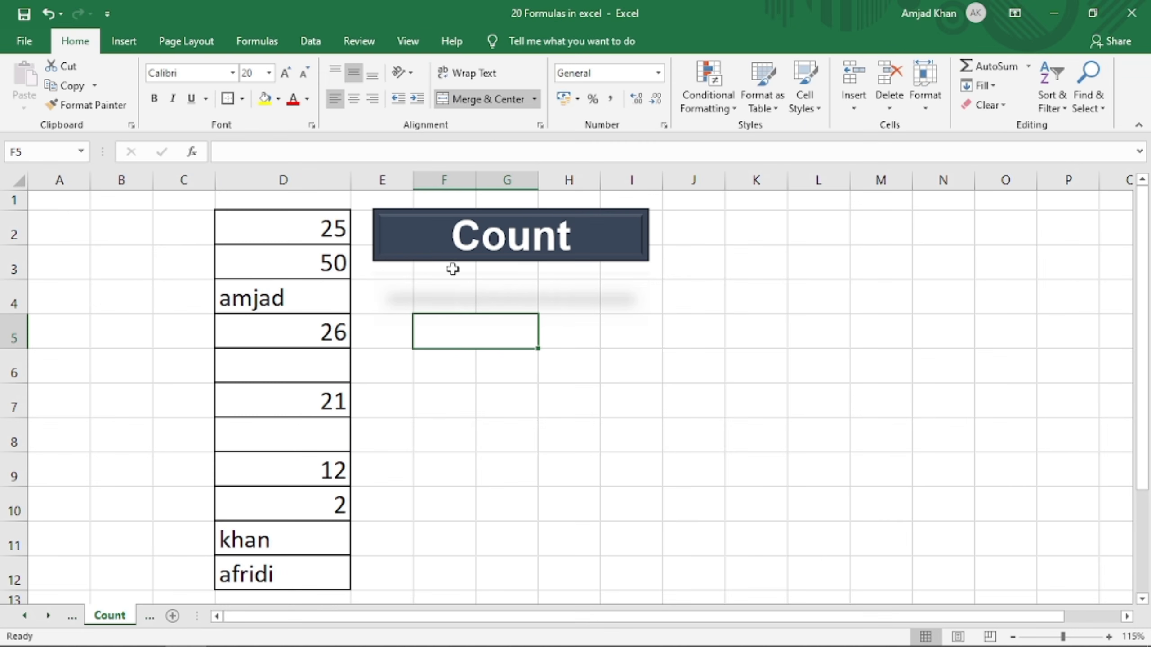
Count the numeric cells in merged cell F5 of the Count sheet with =COUNT(D2:D12), and select the source range for review
click(453, 267)
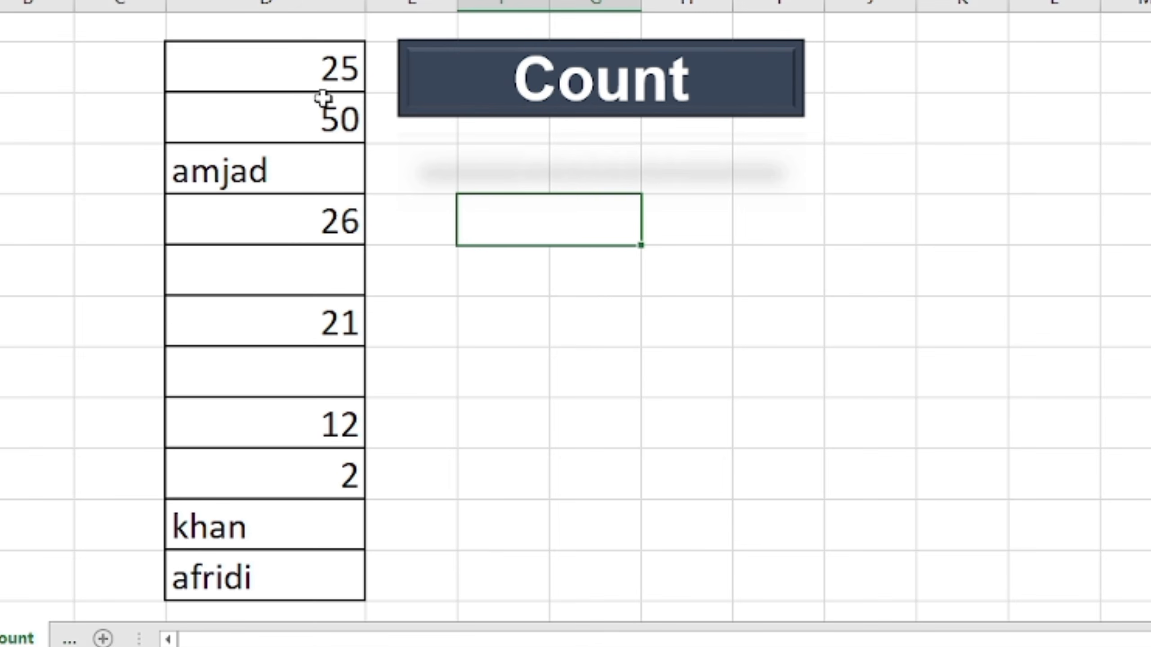
text(=coun)
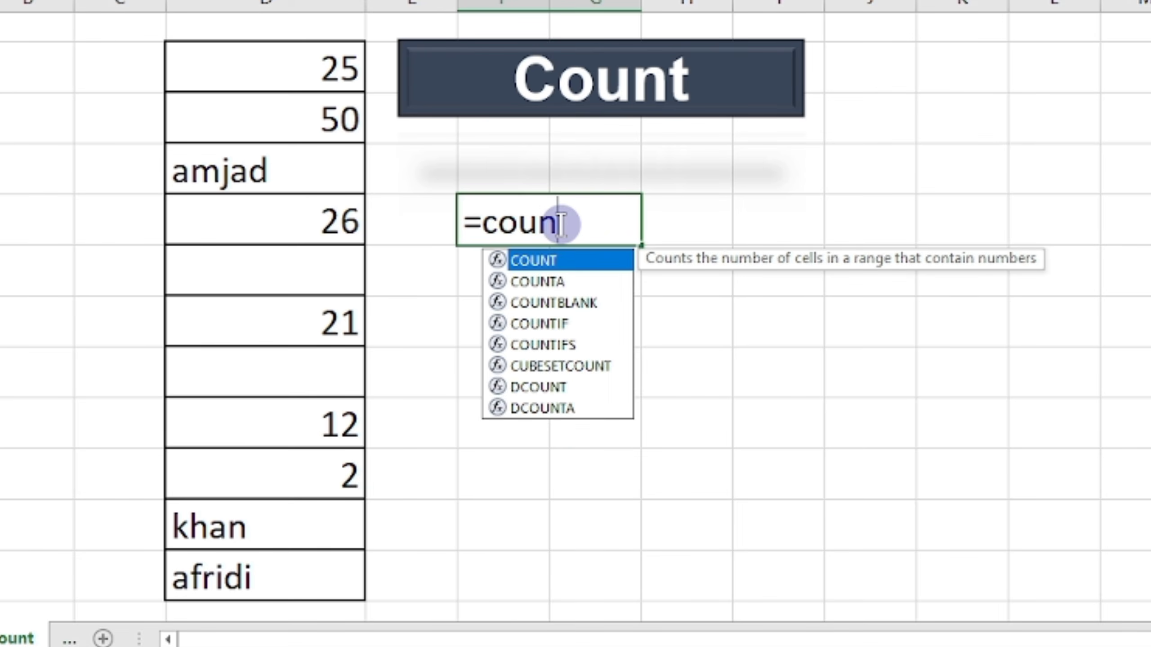
key(Tab)
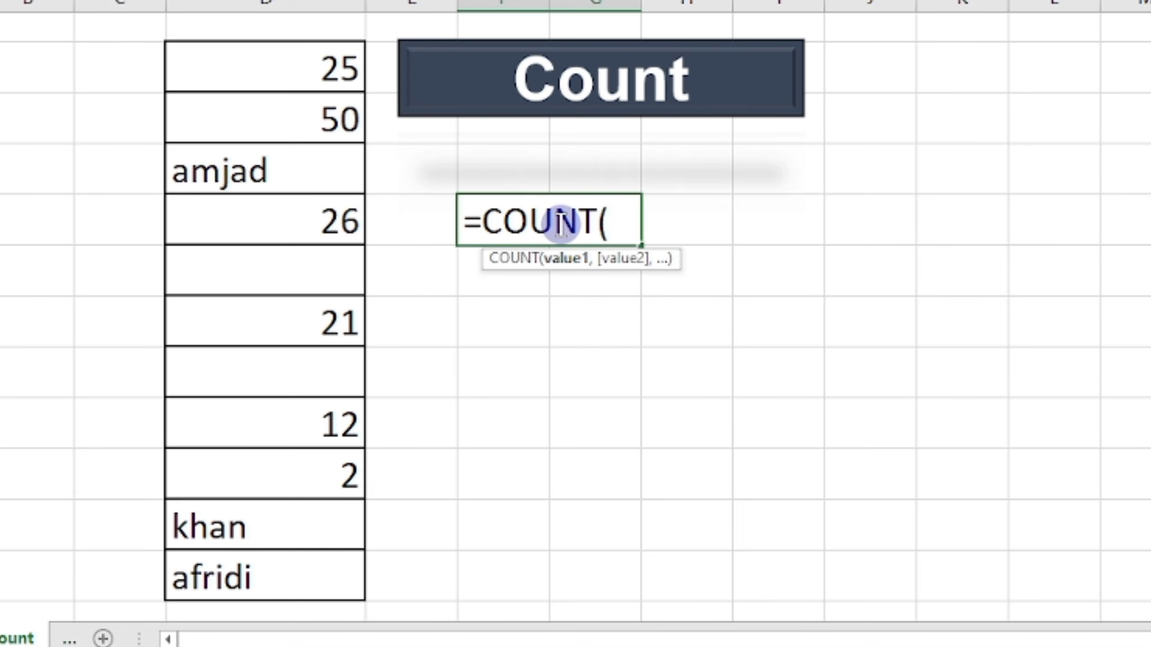
drag(300, 71, 283, 579)
text())
key(Return)
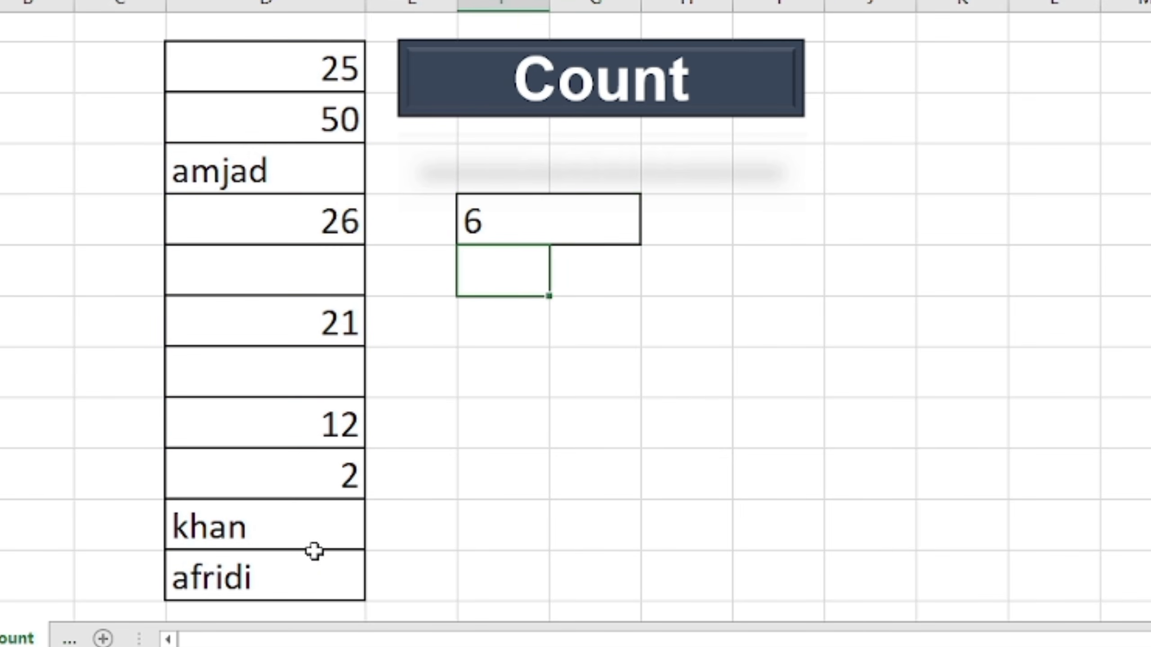
click(535, 234)
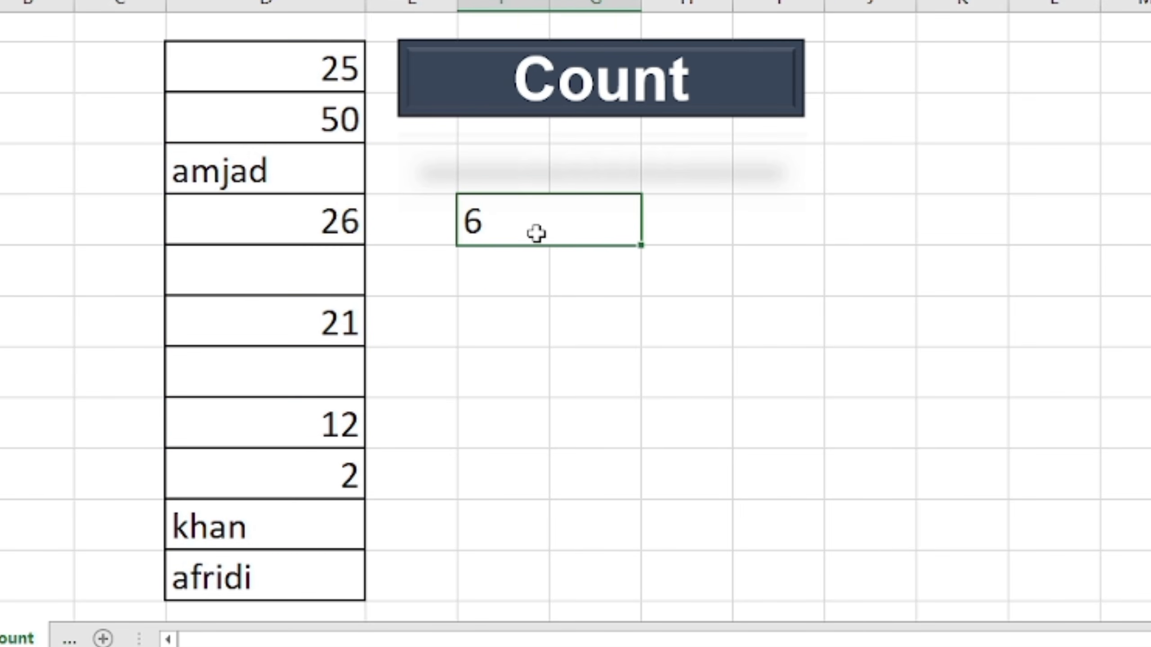
drag(246, 60, 231, 579)
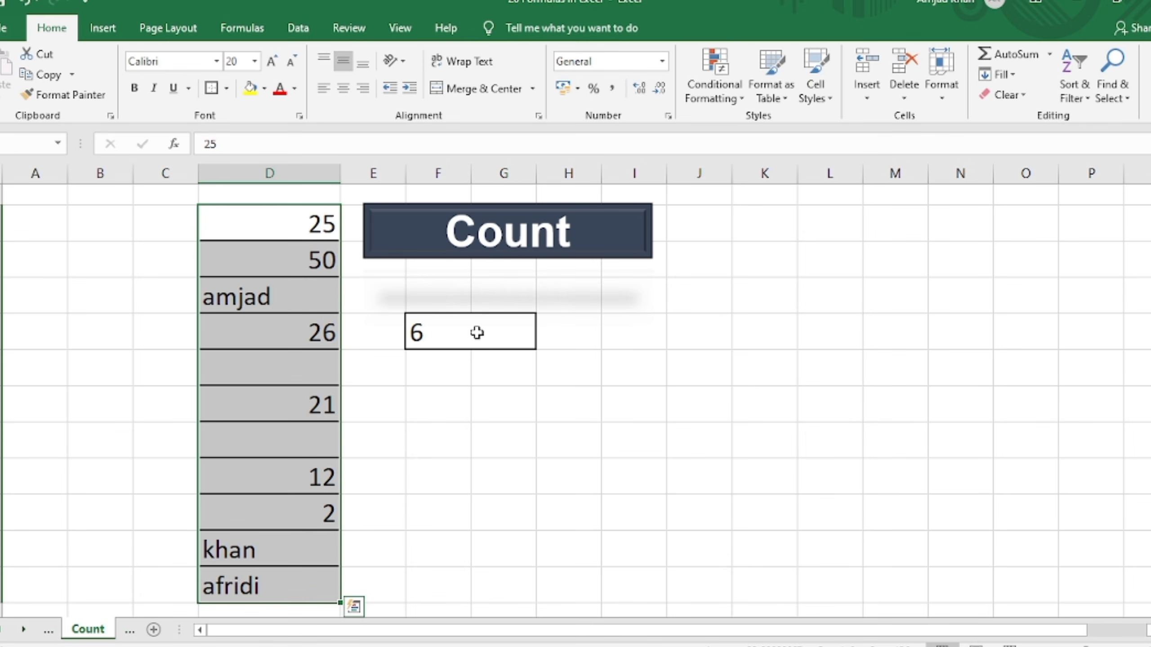
click(477, 333)
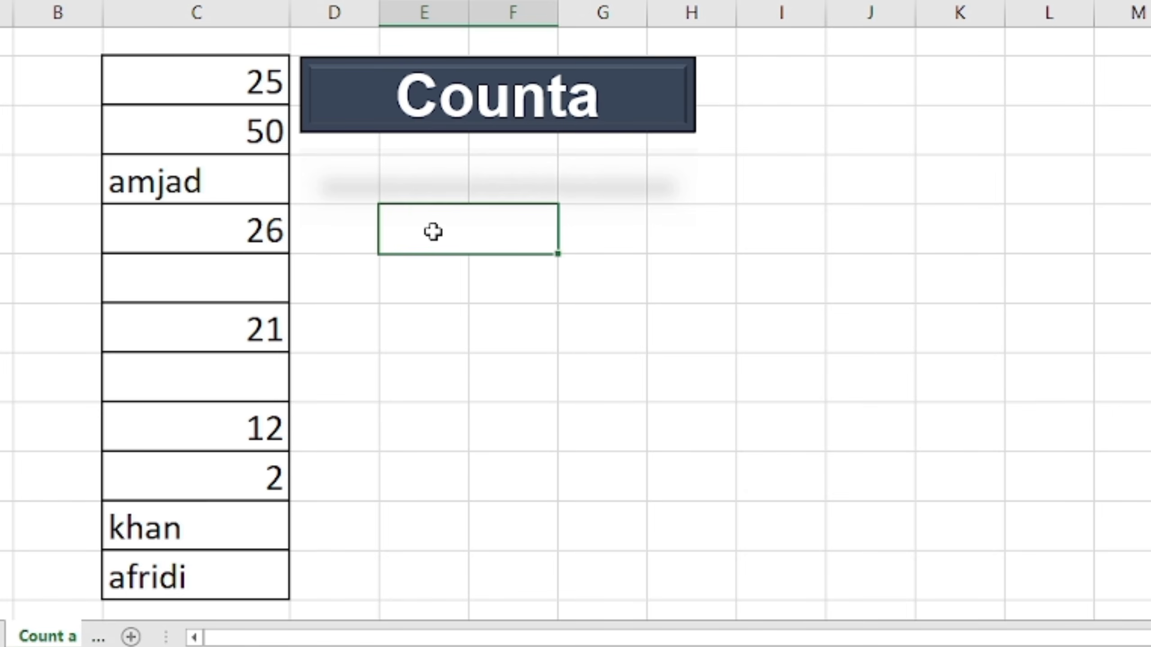
Count the non-empty cells in merged cell E5 of the Count a sheet with =COUNTA(C2:C12), and select the source range for review
click(433, 232)
text(=counta)
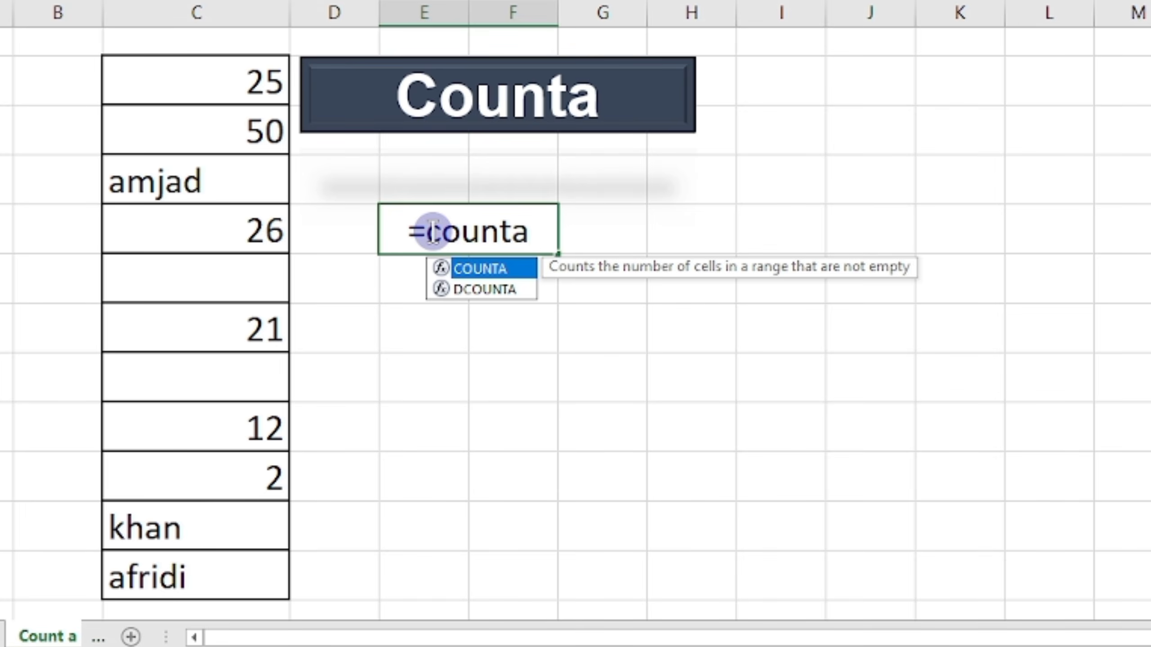
key(Tab)
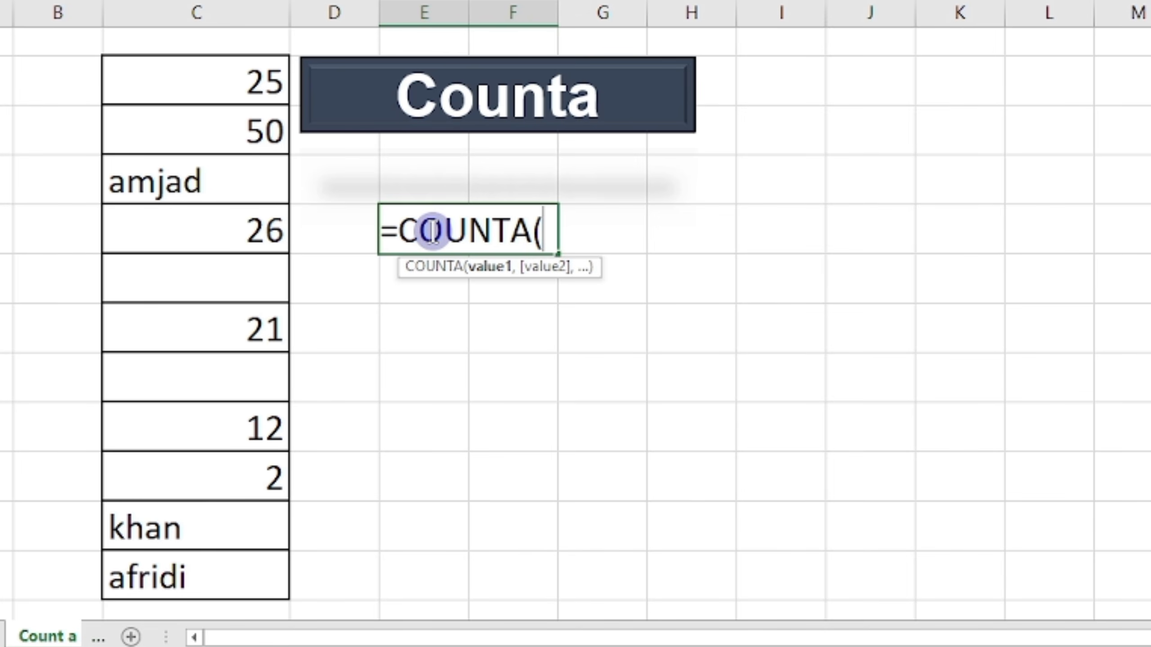
drag(217, 84, 192, 571)
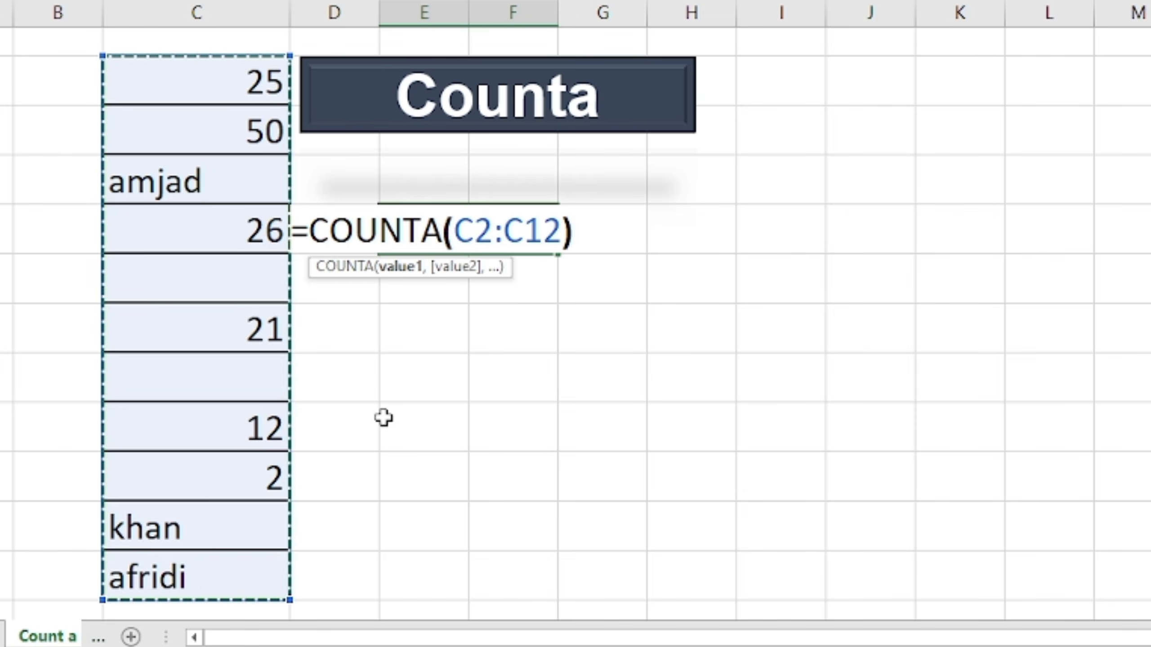
text())
key(Return)
click(473, 229)
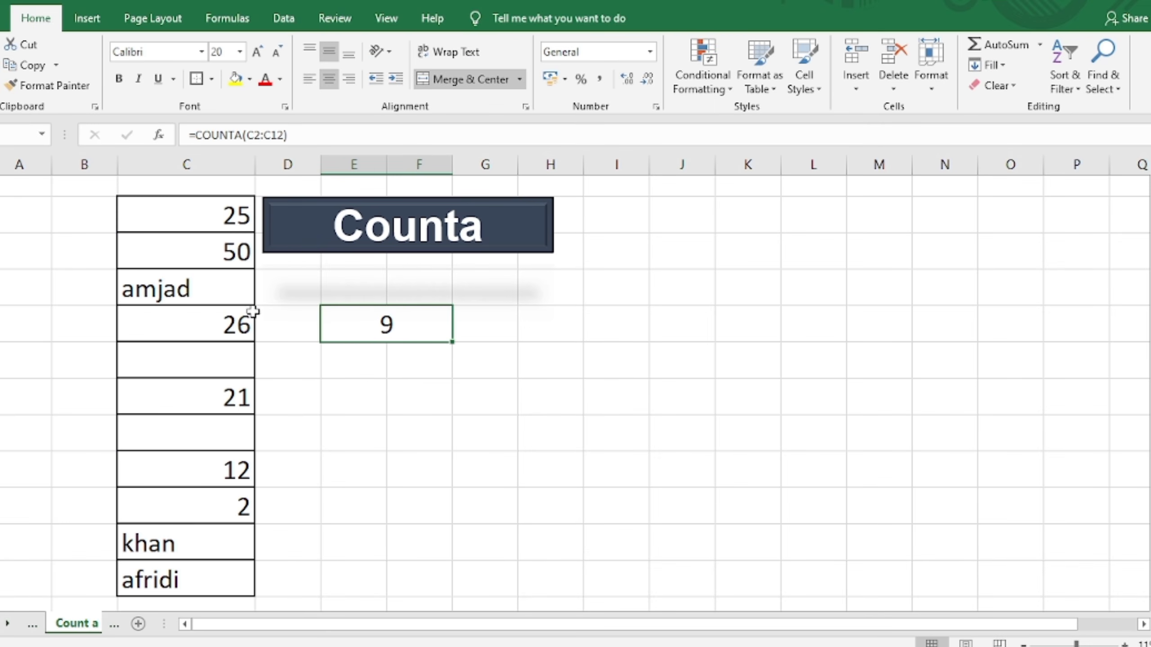
drag(208, 229, 206, 583)
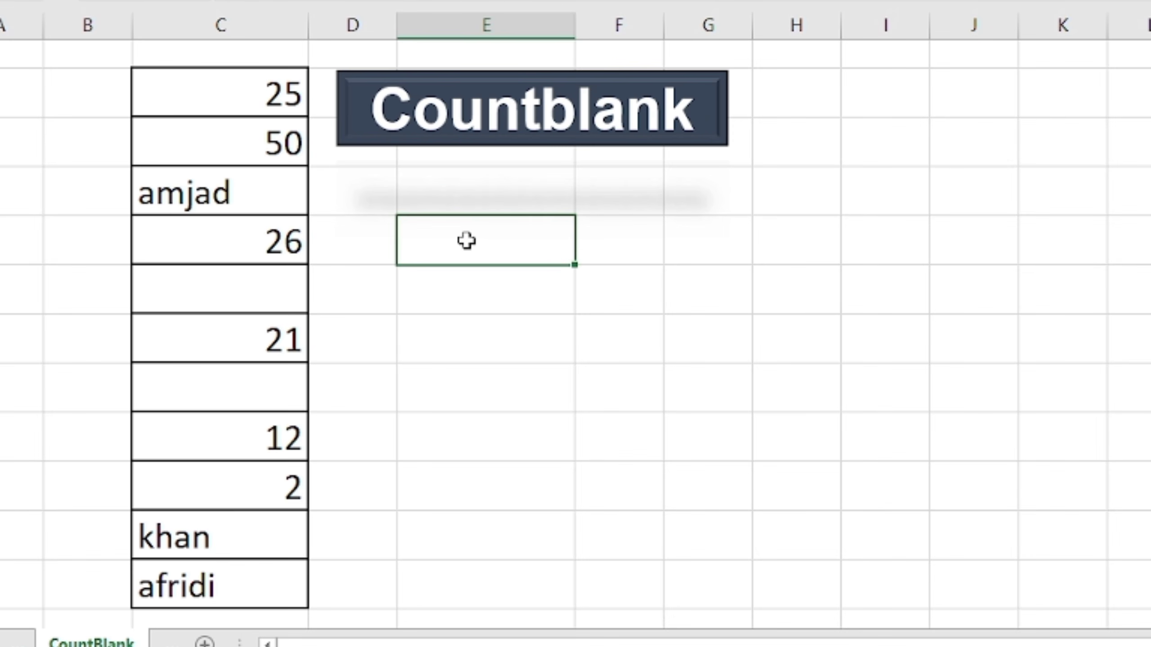
Count the empty cells in cell E5 of the CountBlank sheet with =COUNTBLANK(C2:C12), and select the source range and its blank cells for review
text(=countbl)
key(Tab)
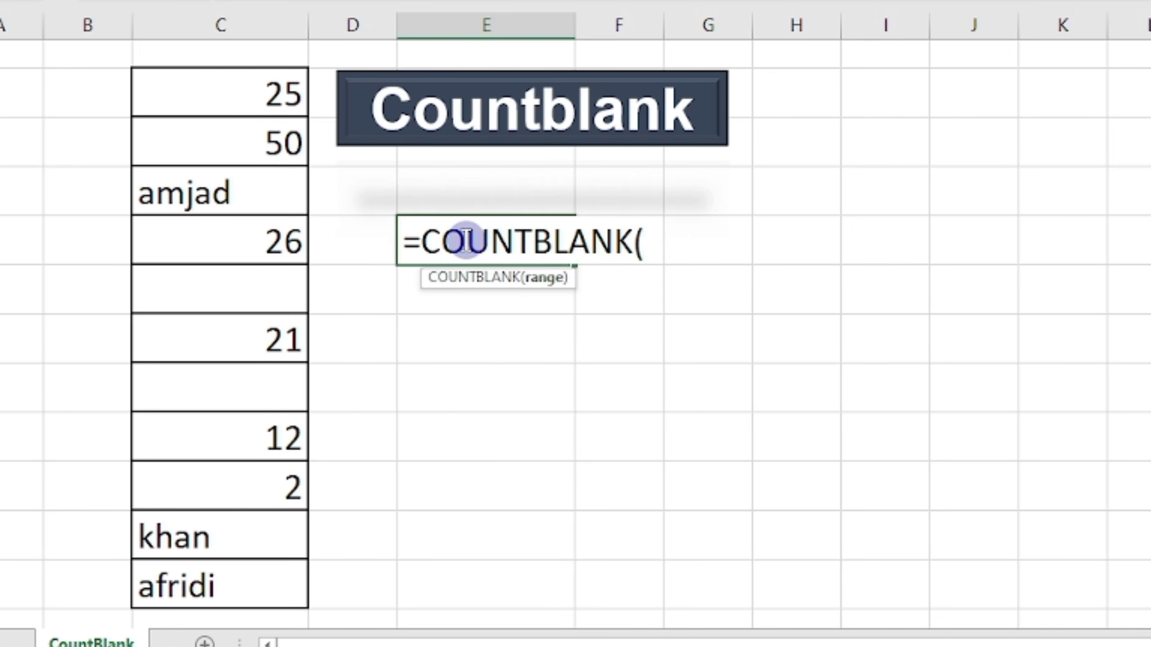
drag(245, 95, 272, 587)
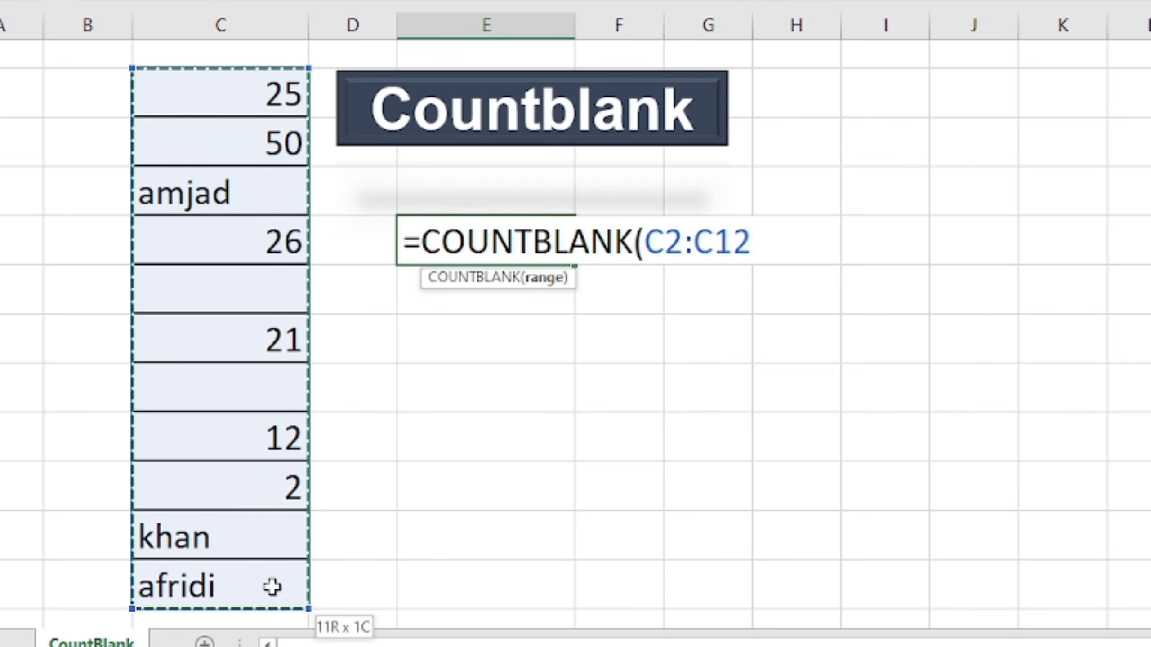
text())
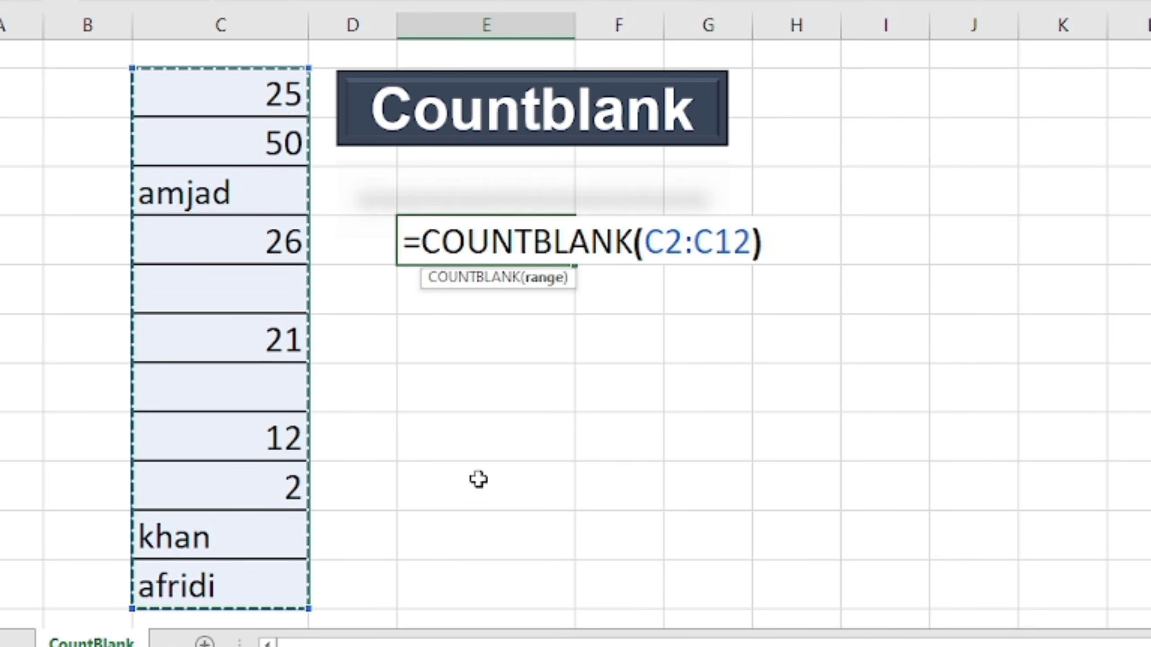
key(Return)
click(523, 243)
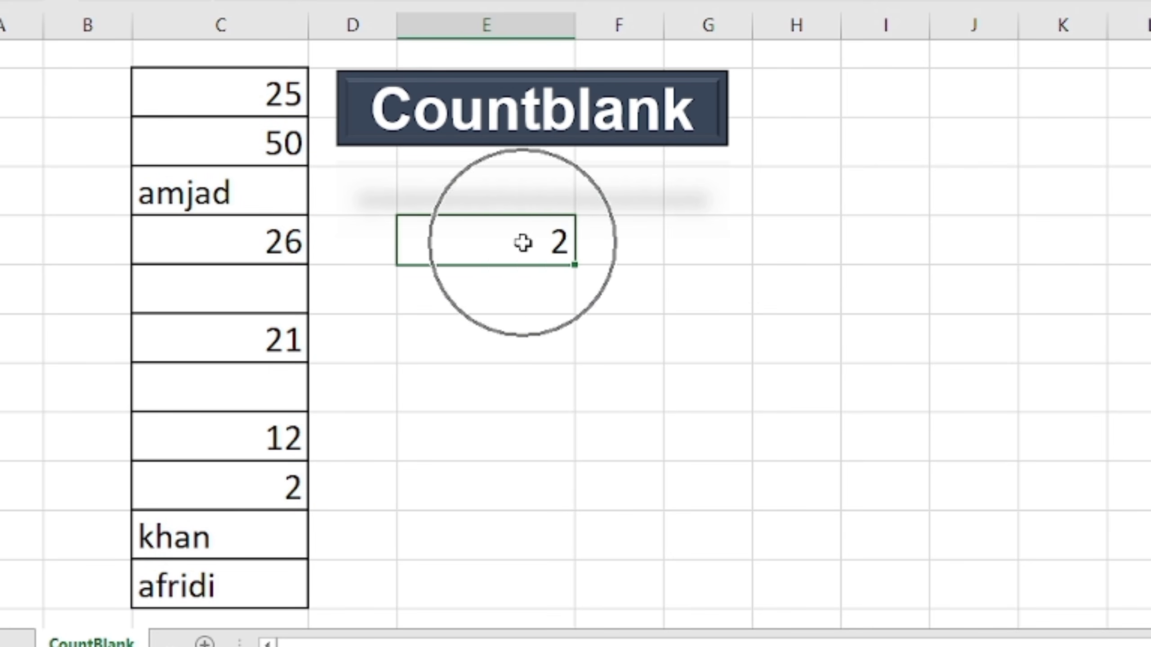
drag(244, 95, 234, 583)
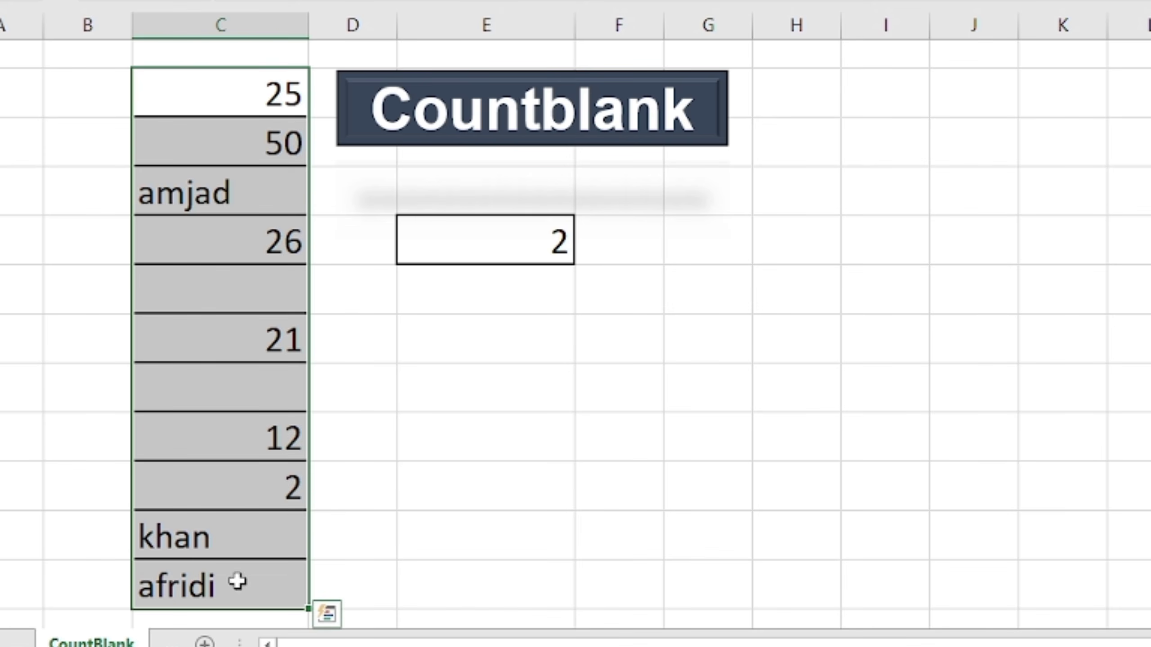
click(272, 394)
click(248, 302)
drag(458, 433, 469, 397)
click(394, 415)
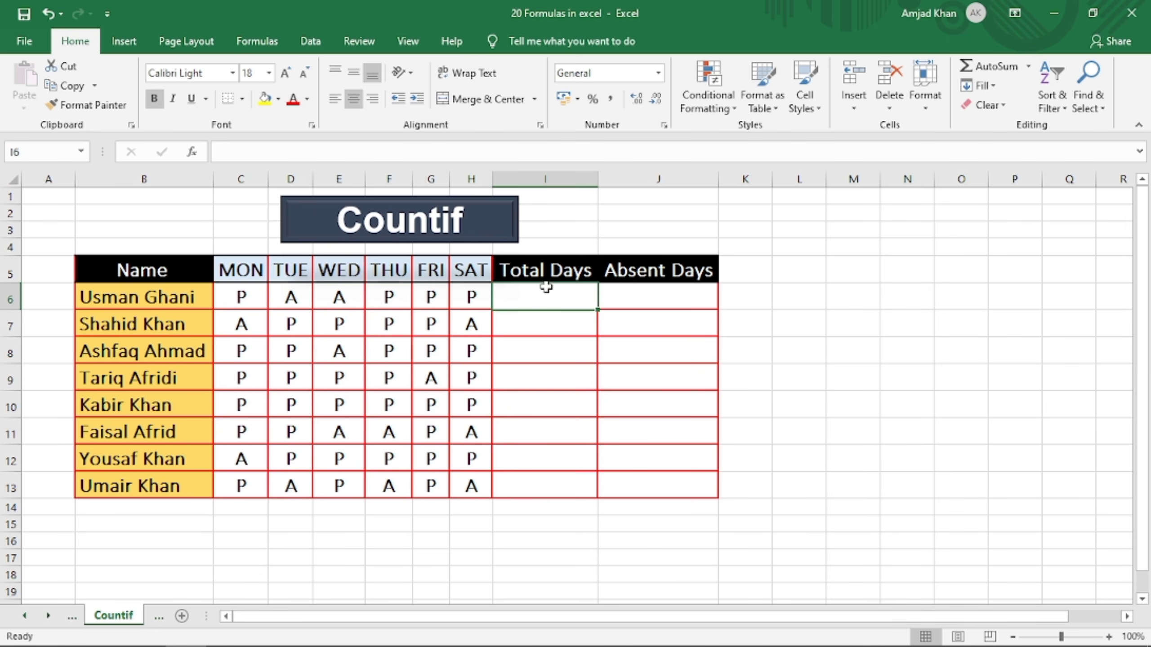
Count the "P" days in I6 of the Countif sheet with =COUNTIF(C6:H6,"P"), and fill the formula down the Total Days column to row 13
click(648, 296)
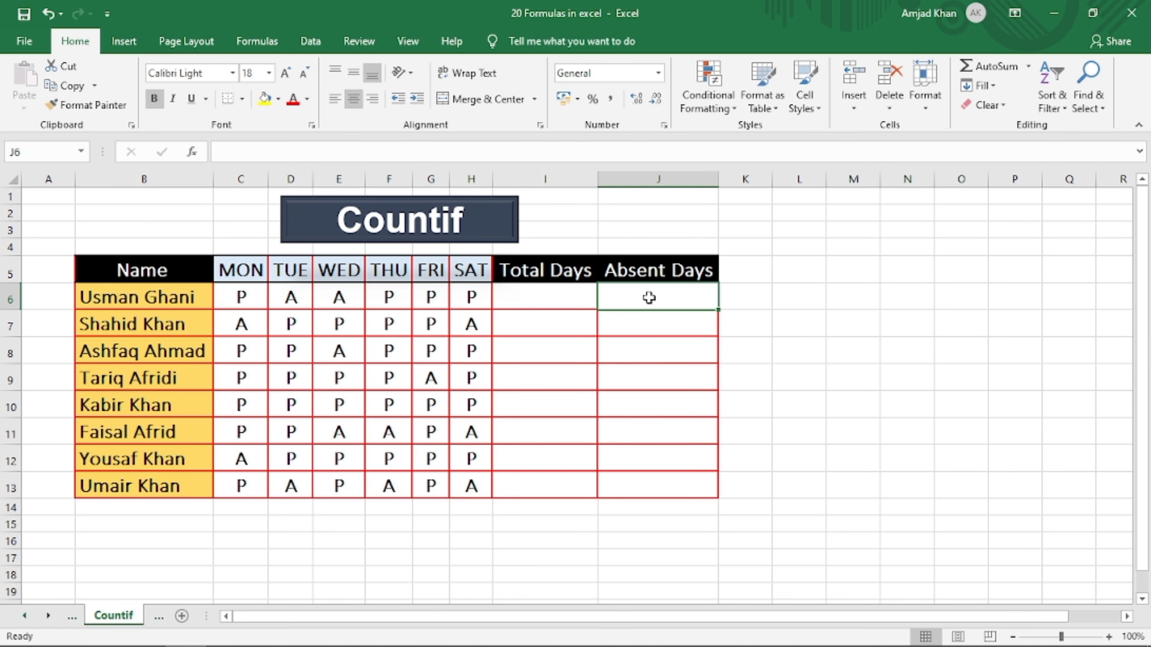
click(543, 293)
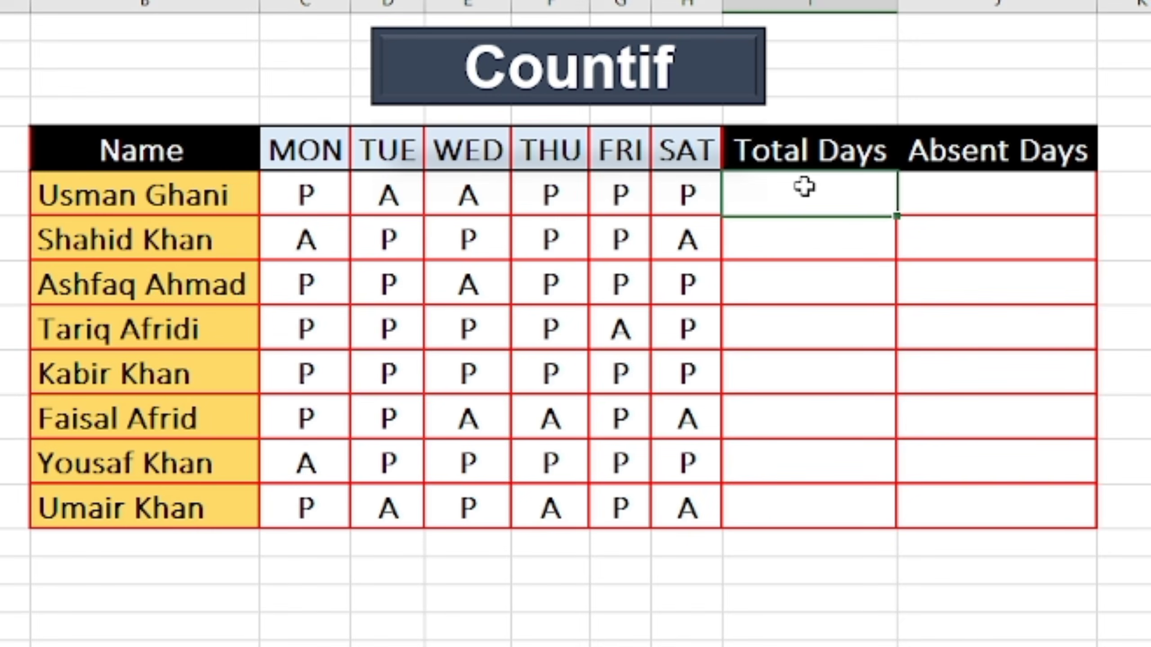
double_click(804, 187)
text(=countif)
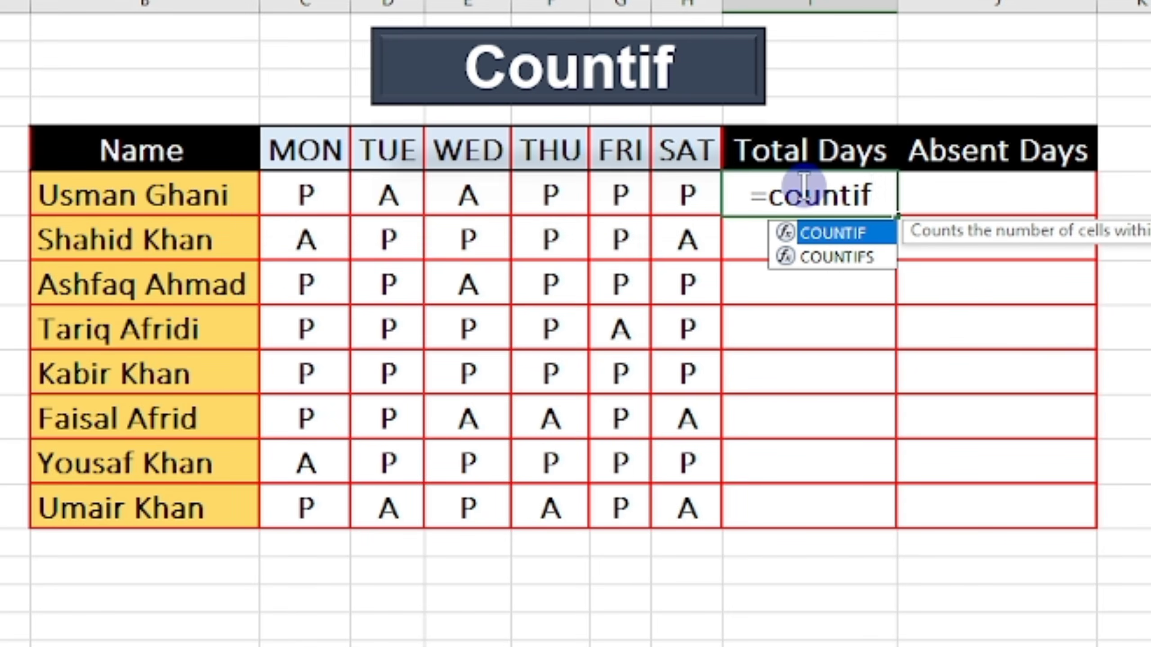
key(Tab)
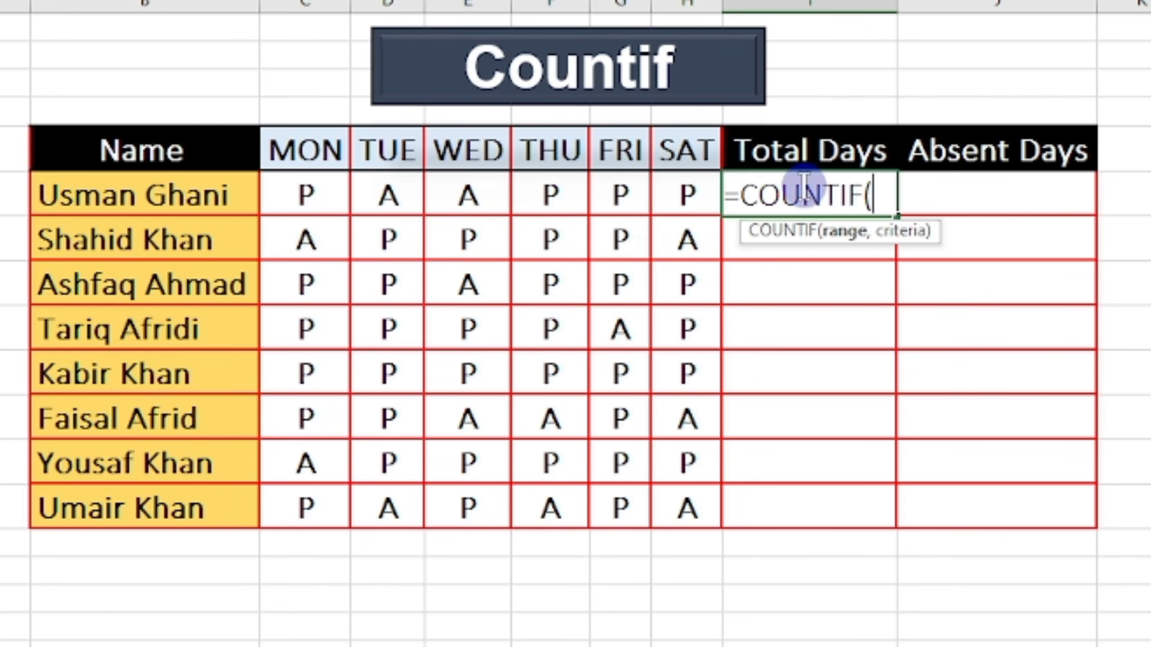
drag(285, 193, 668, 203)
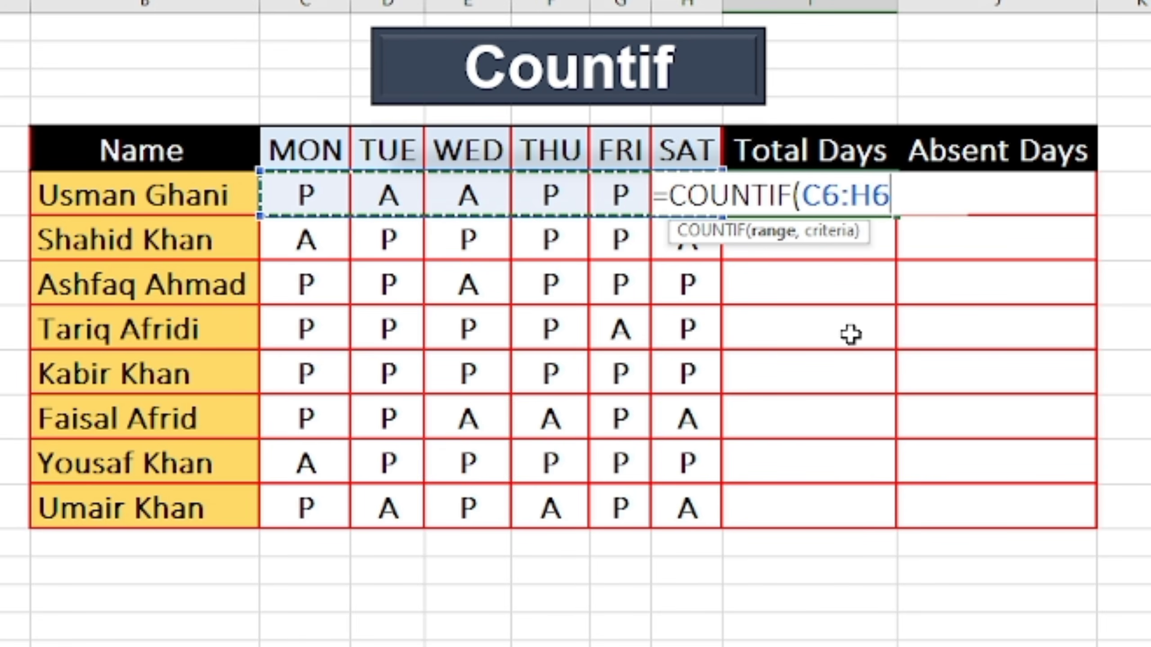
text(,)
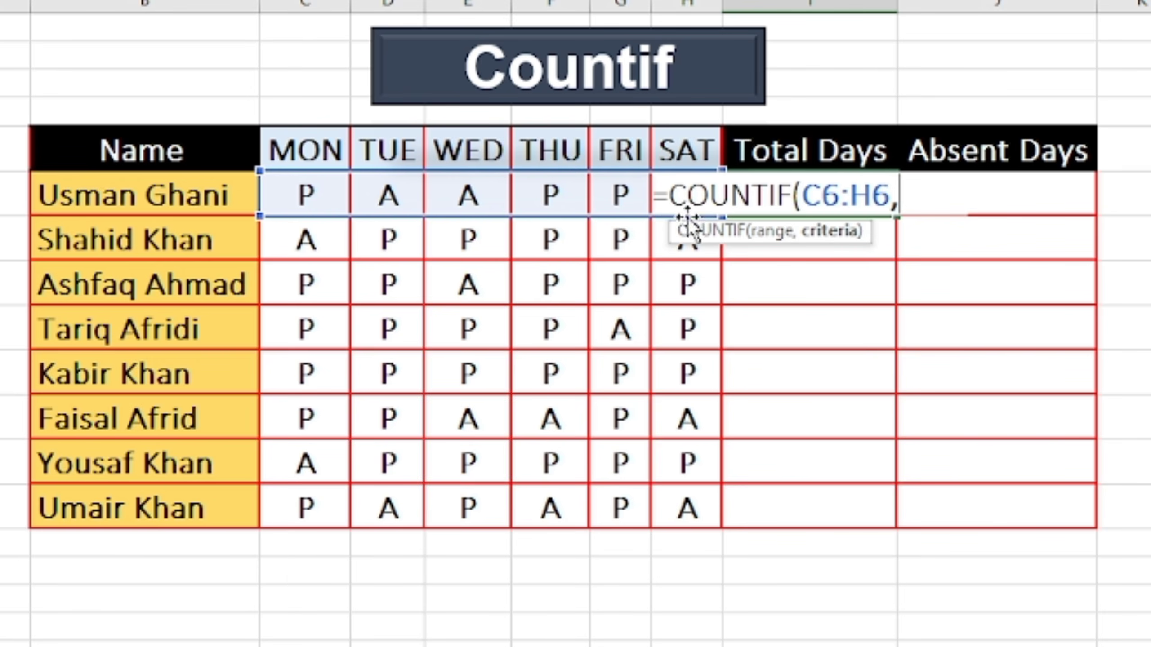
click(771, 205)
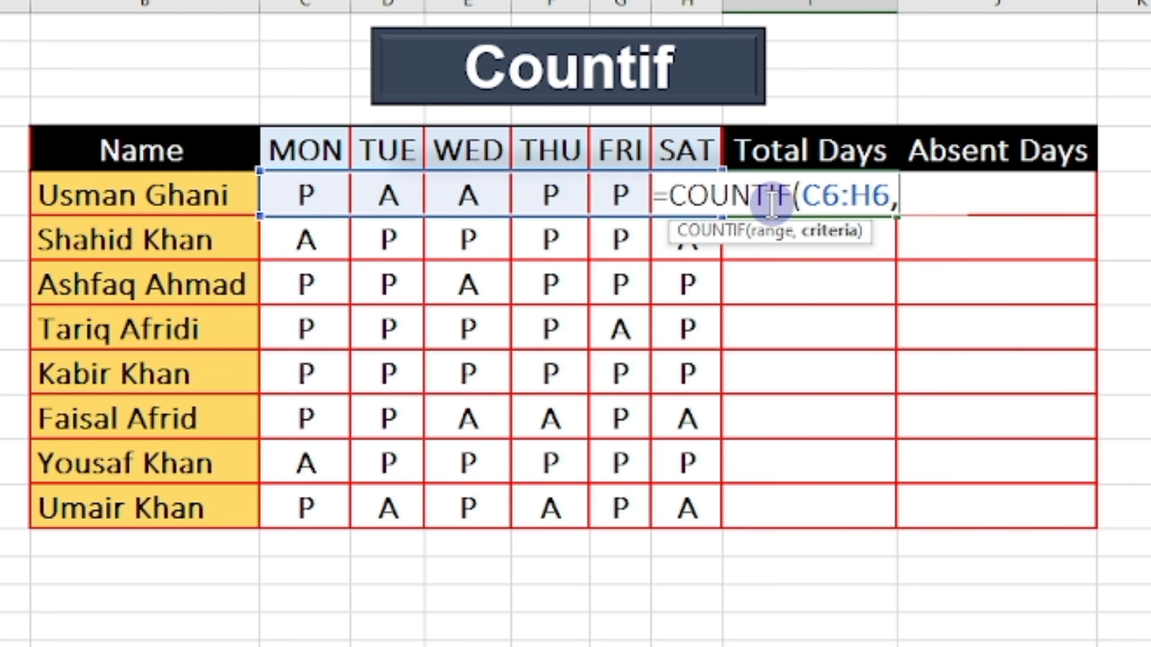
text(")
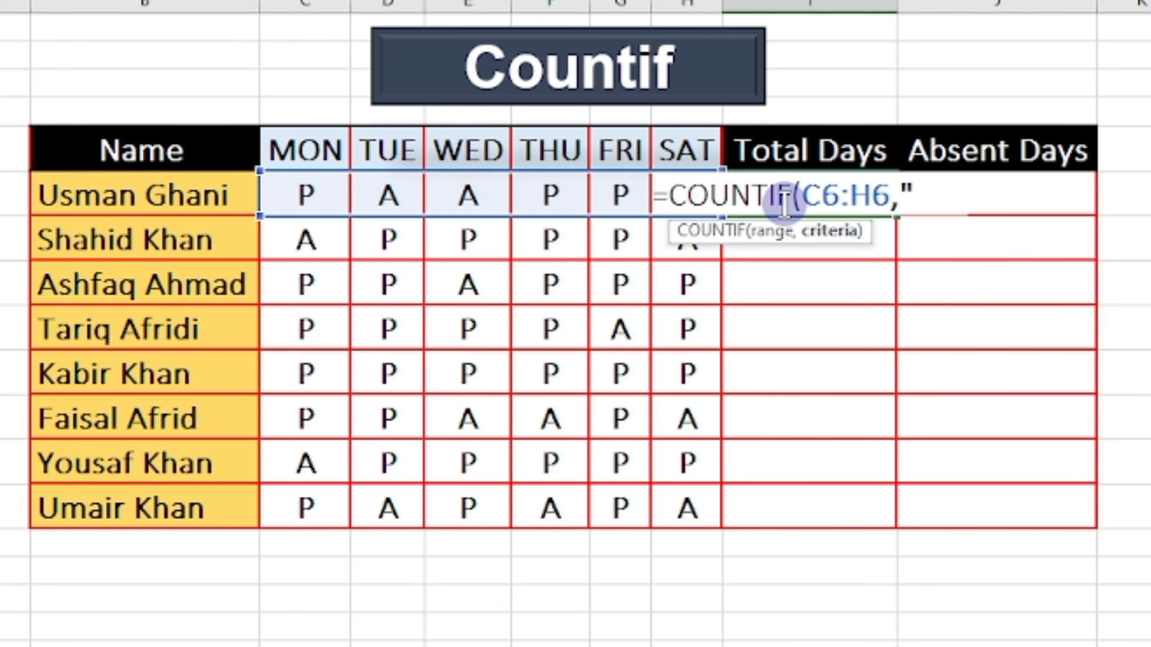
text(P")
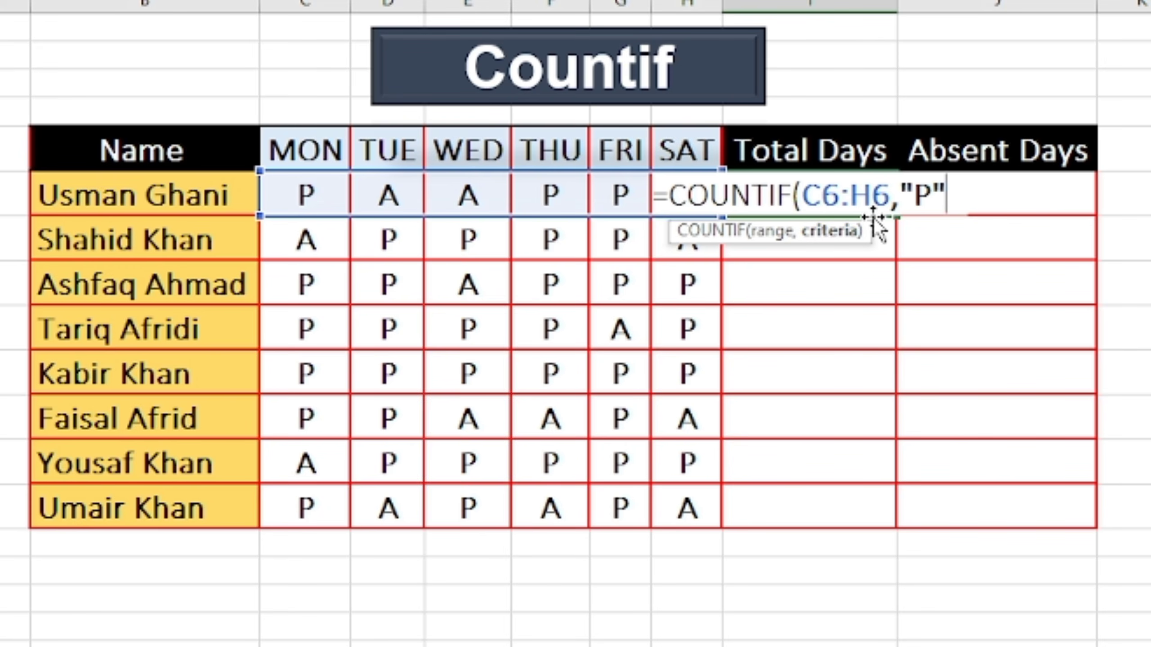
text())
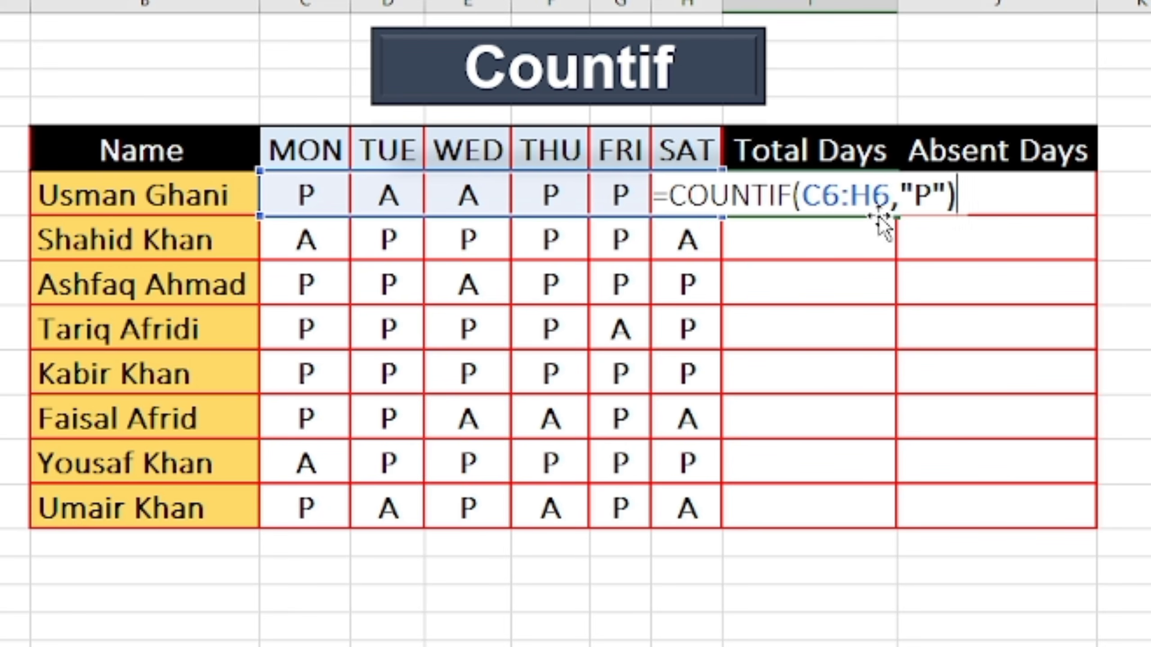
key(Return)
click(847, 208)
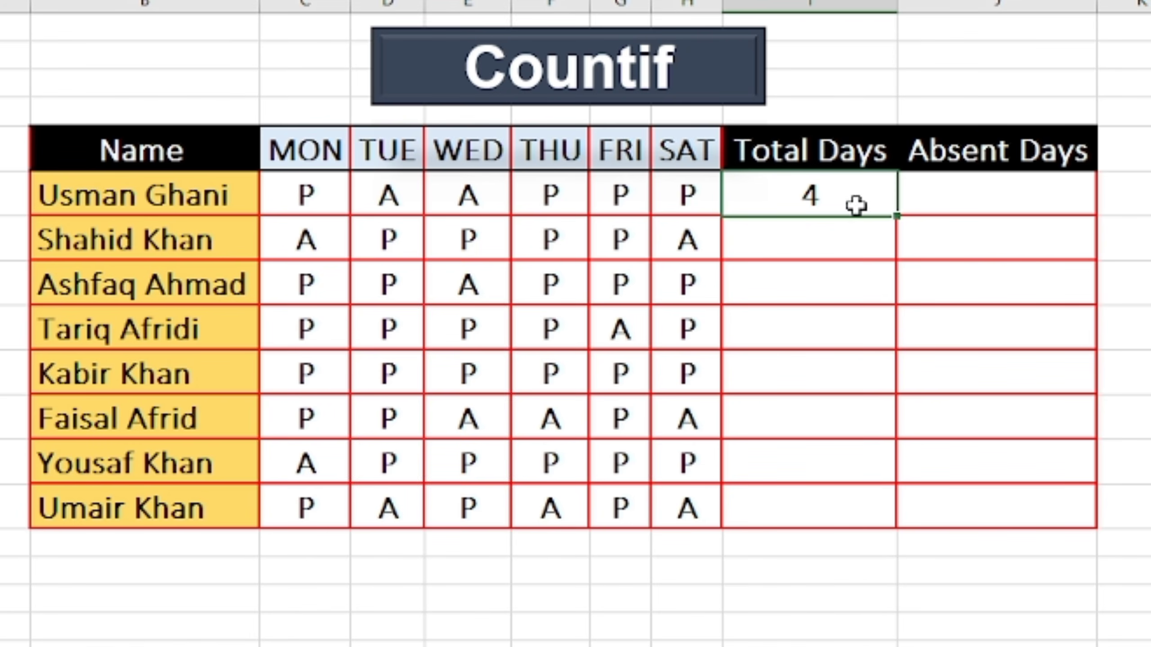
drag(897, 217, 872, 526)
Count the "A" days in J6 with =COUNTIF(C6:H6,"A"), and fill the formula down the Absent Days column to row 13
click(994, 193)
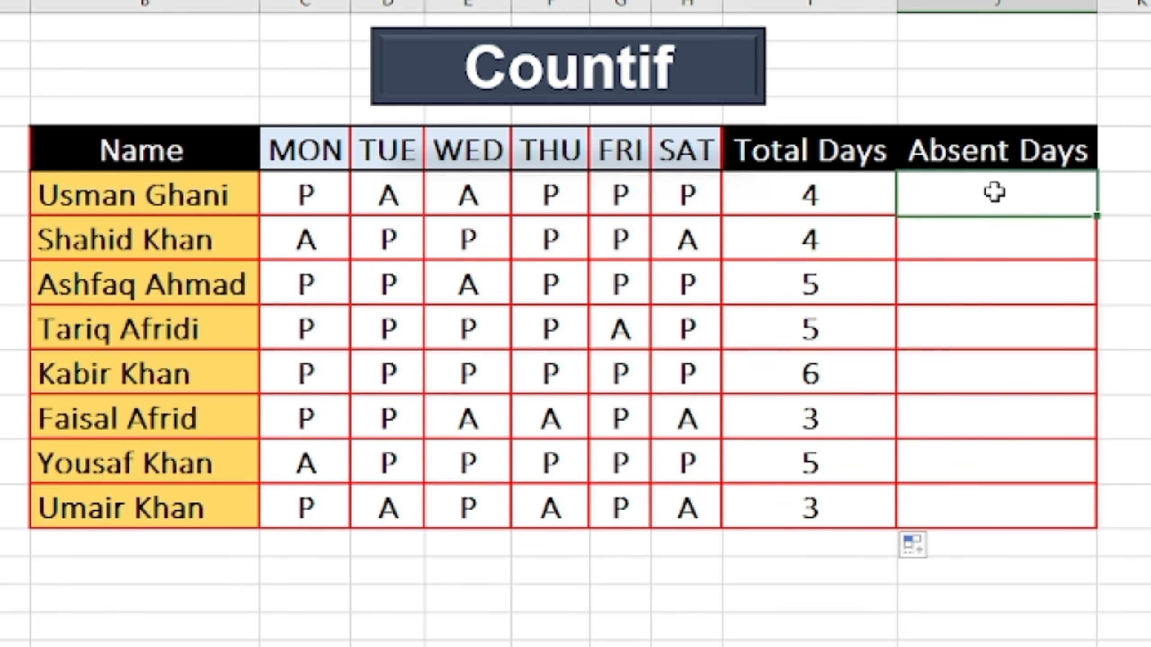
double_click(995, 193)
text(=countif)
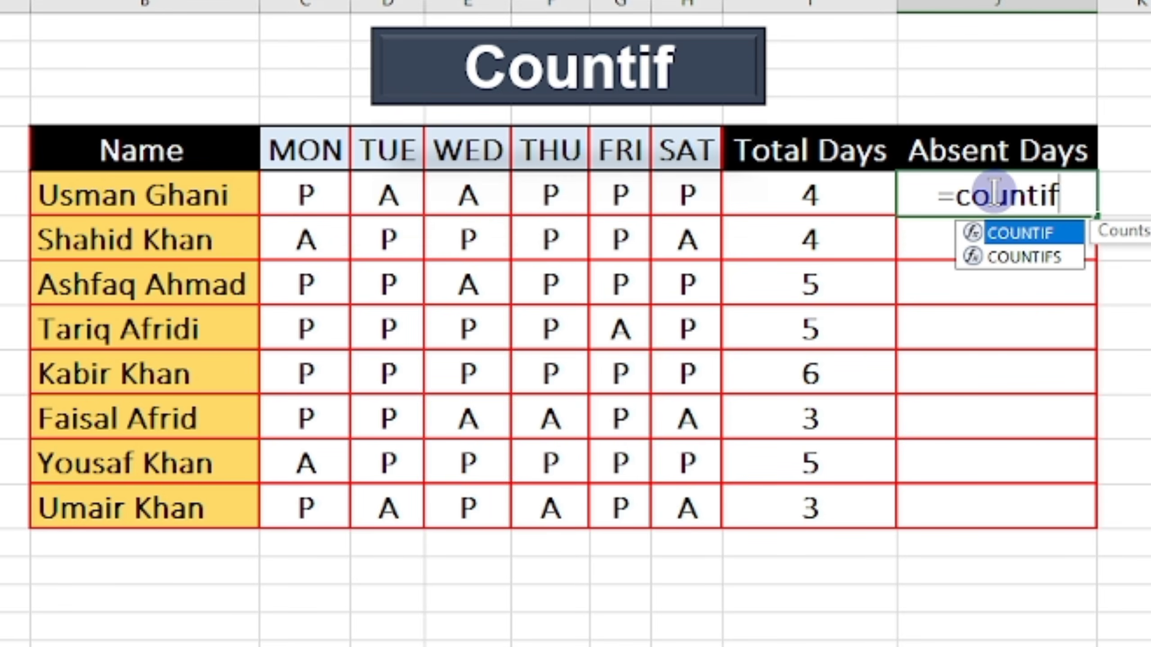
key(Tab)
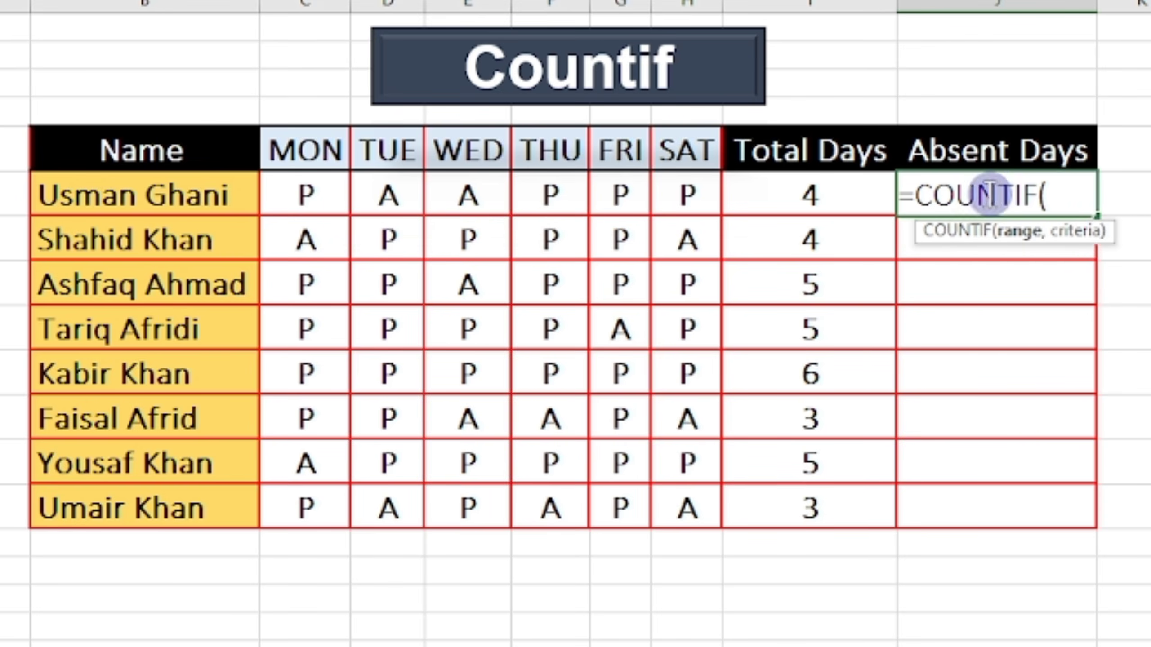
drag(343, 209, 688, 181)
text(,"A")
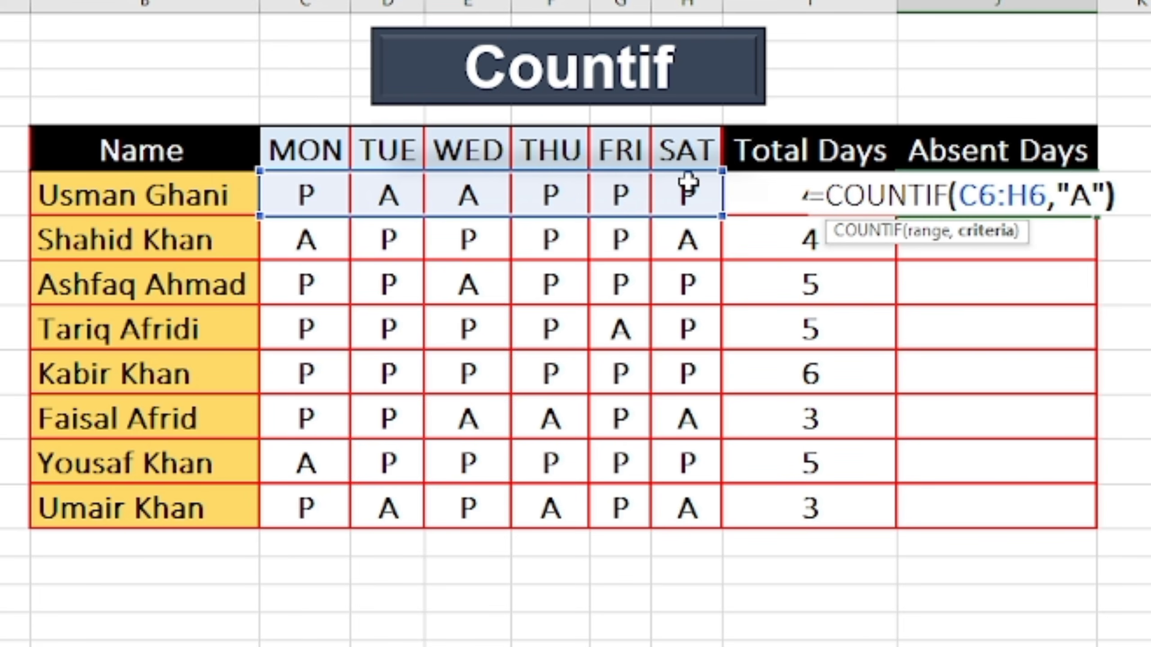
text())
key(Return)
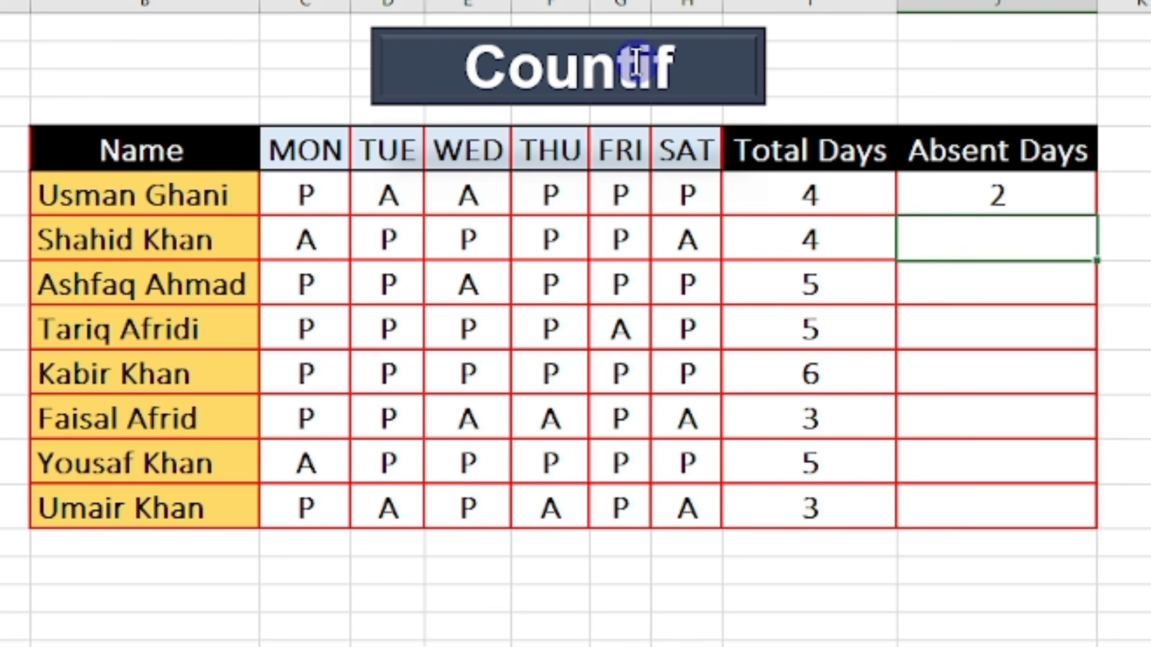
click(991, 205)
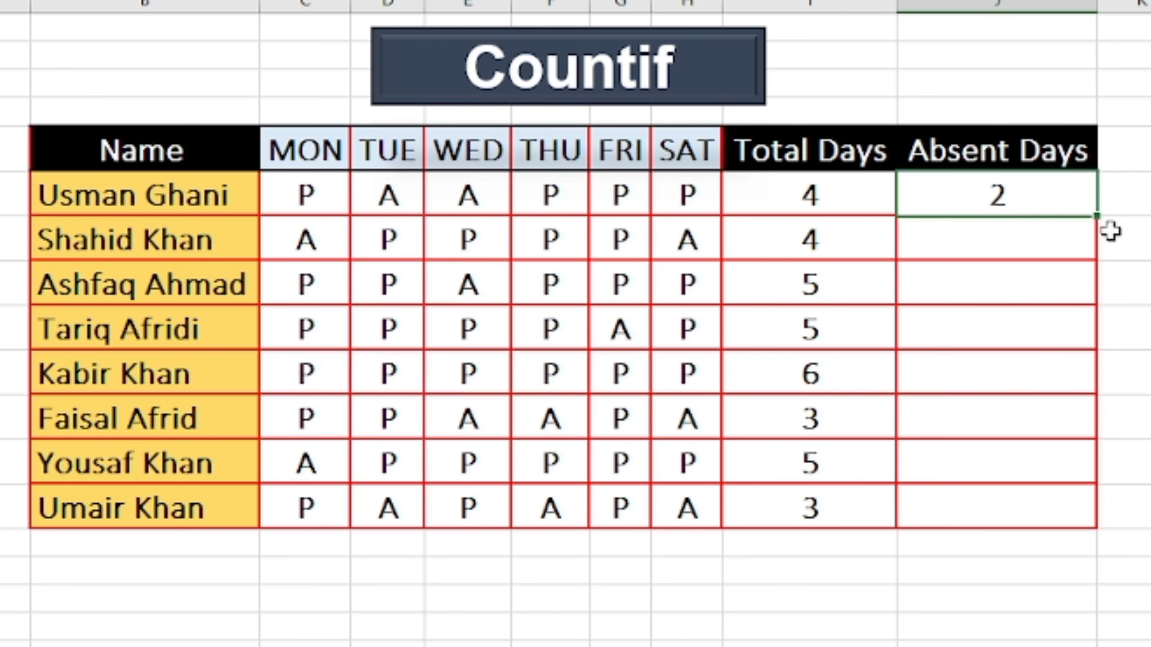
drag(1096, 217, 1105, 544)
drag(923, 526, 924, 526)
click(958, 310)
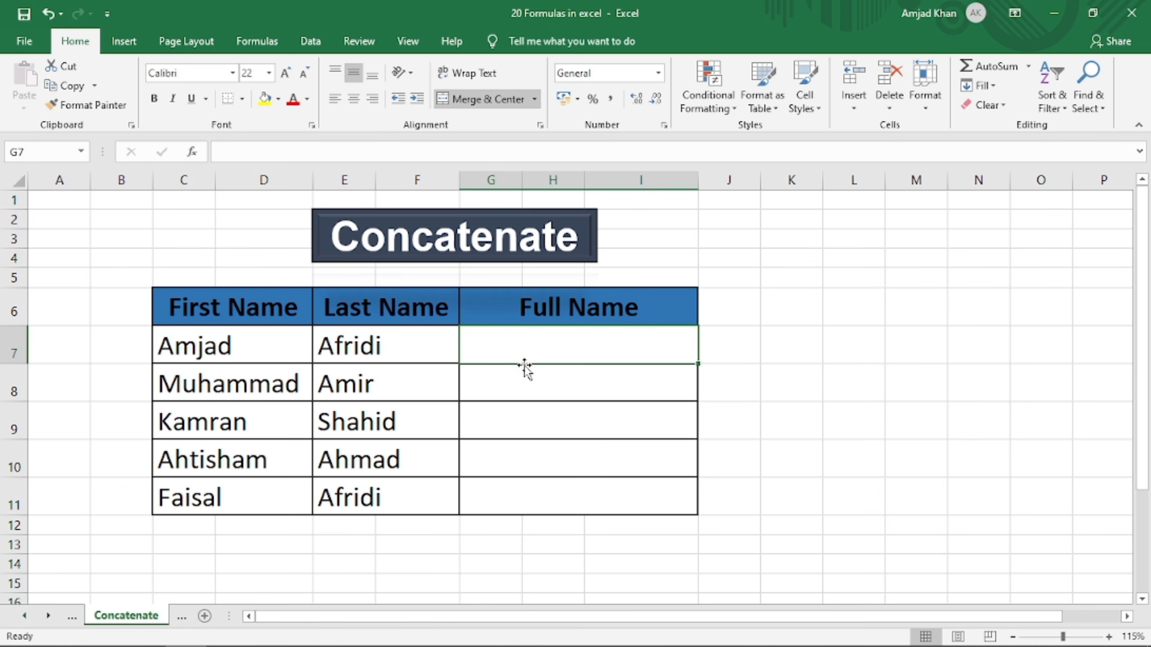
Join the first and last names with a space in merged cell G7 of the Concatenate sheet using =CONCATENATE(C7," ",E7)
click(241, 353)
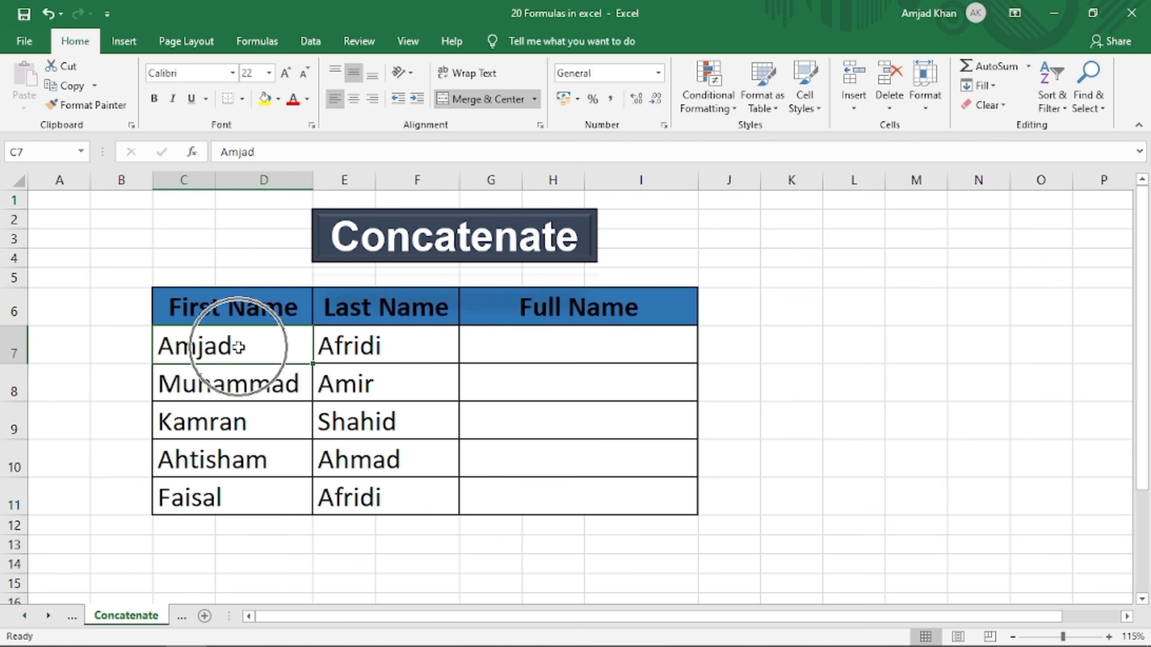
click(375, 352)
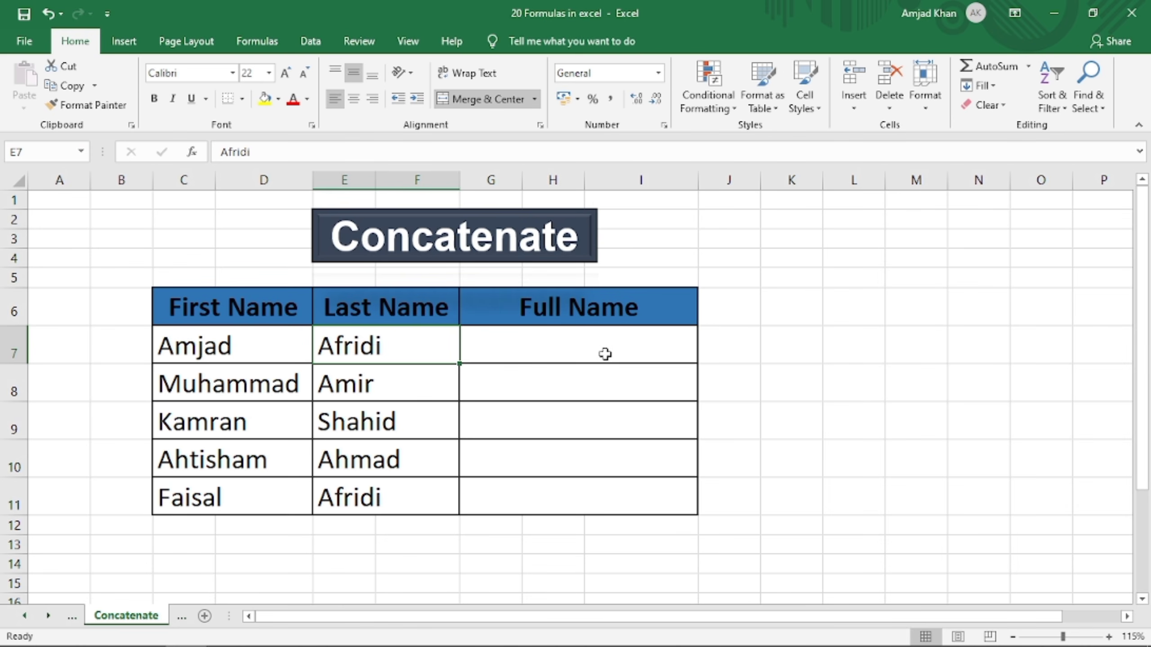
click(595, 354)
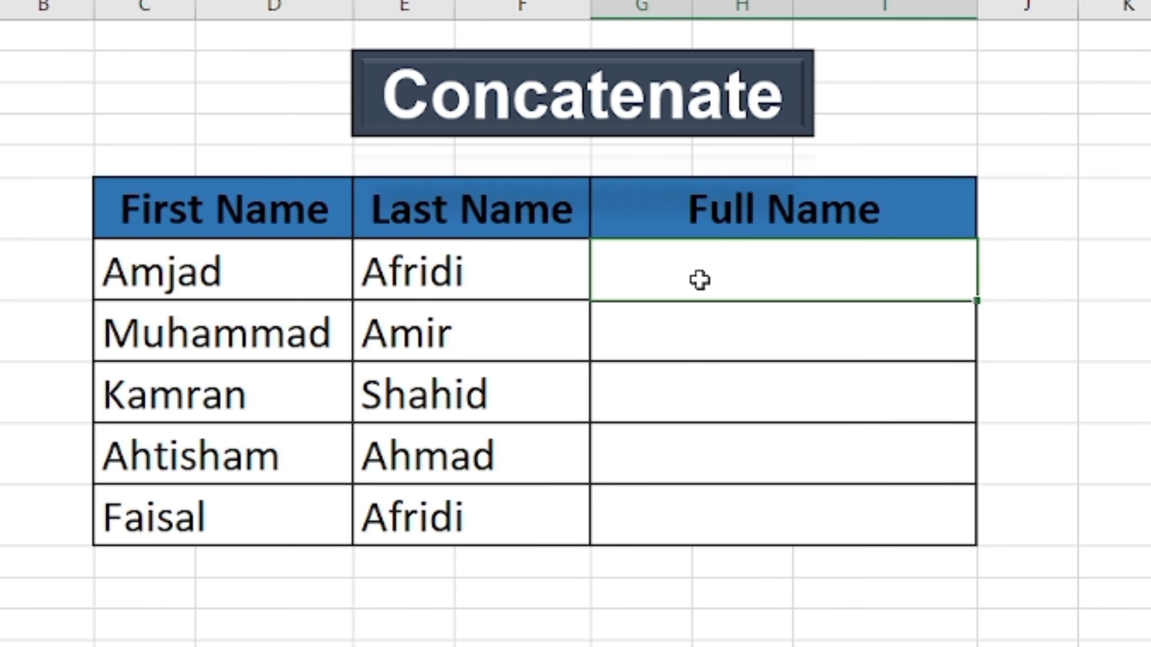
text(=)
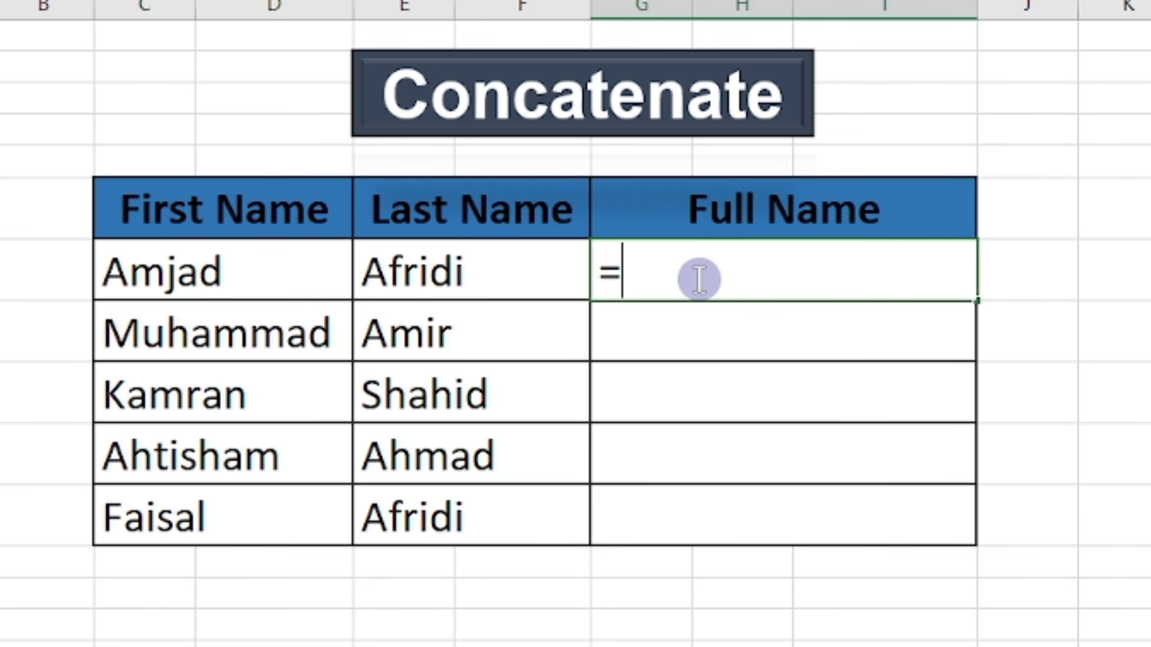
text(concate)
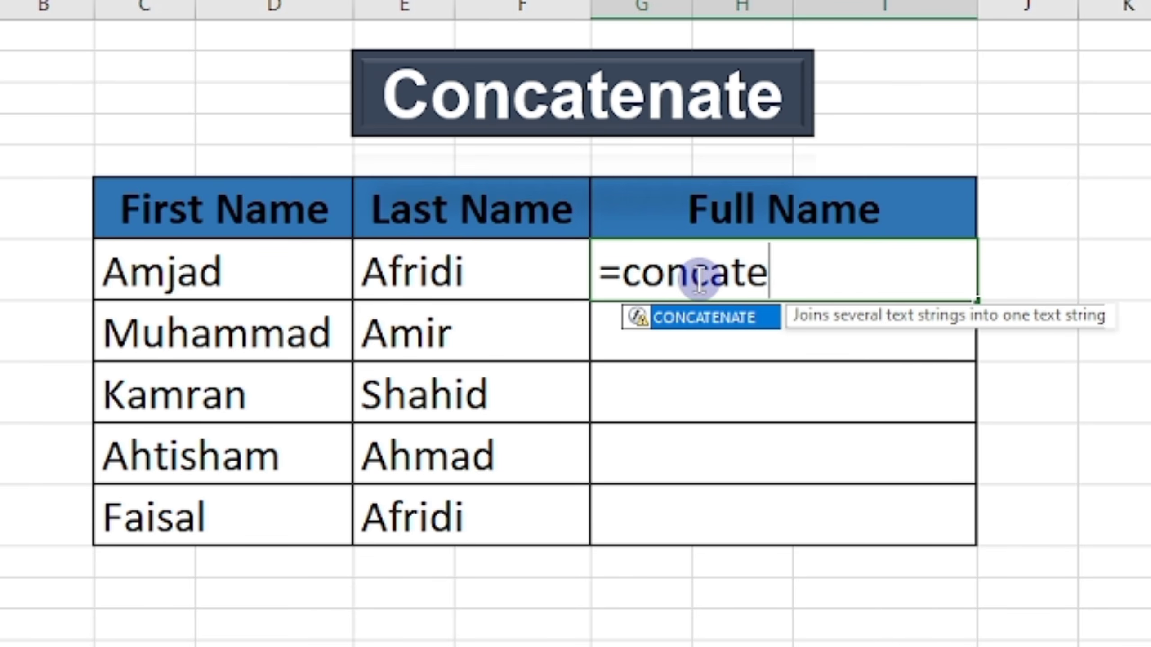
key(Tab)
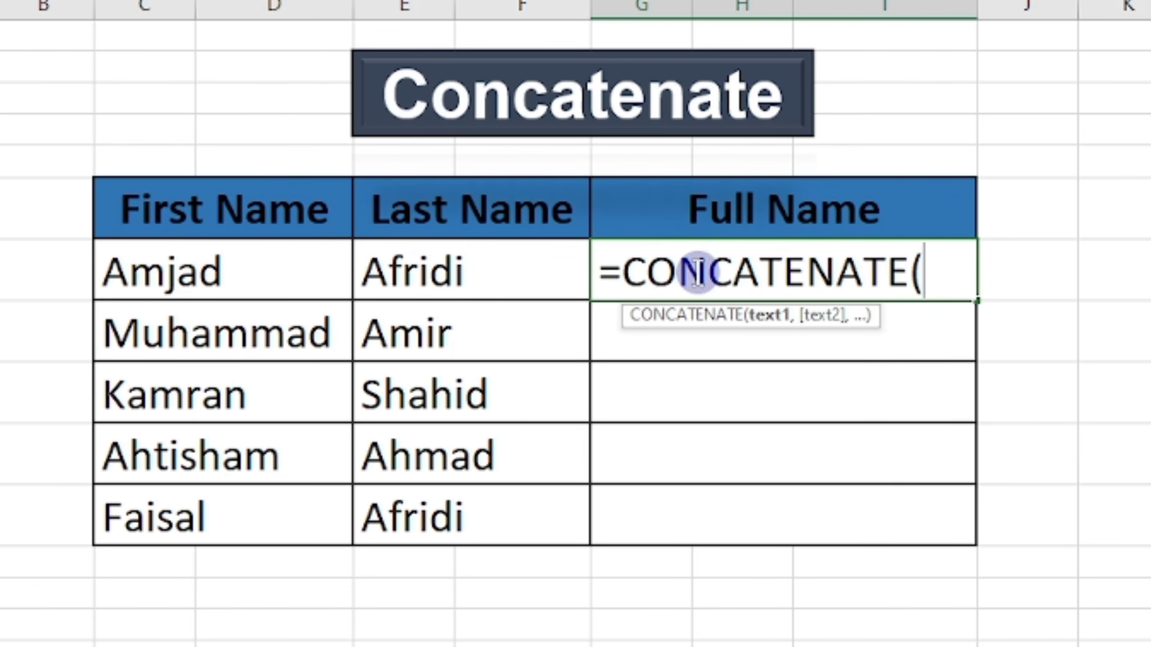
click(252, 265)
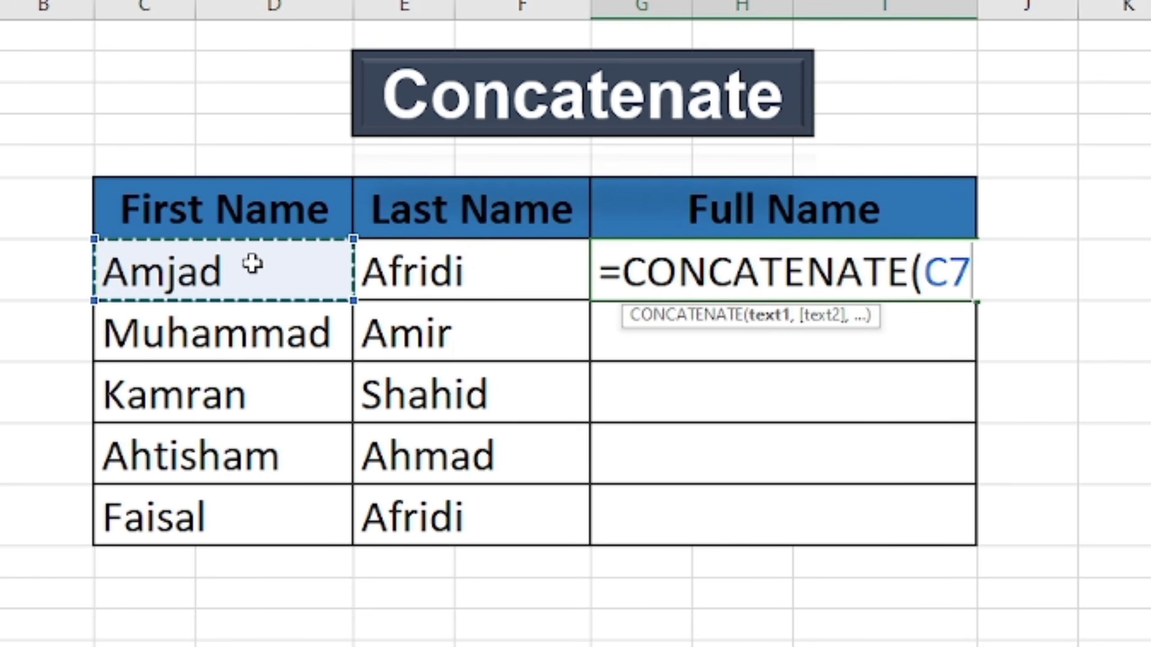
text(,)
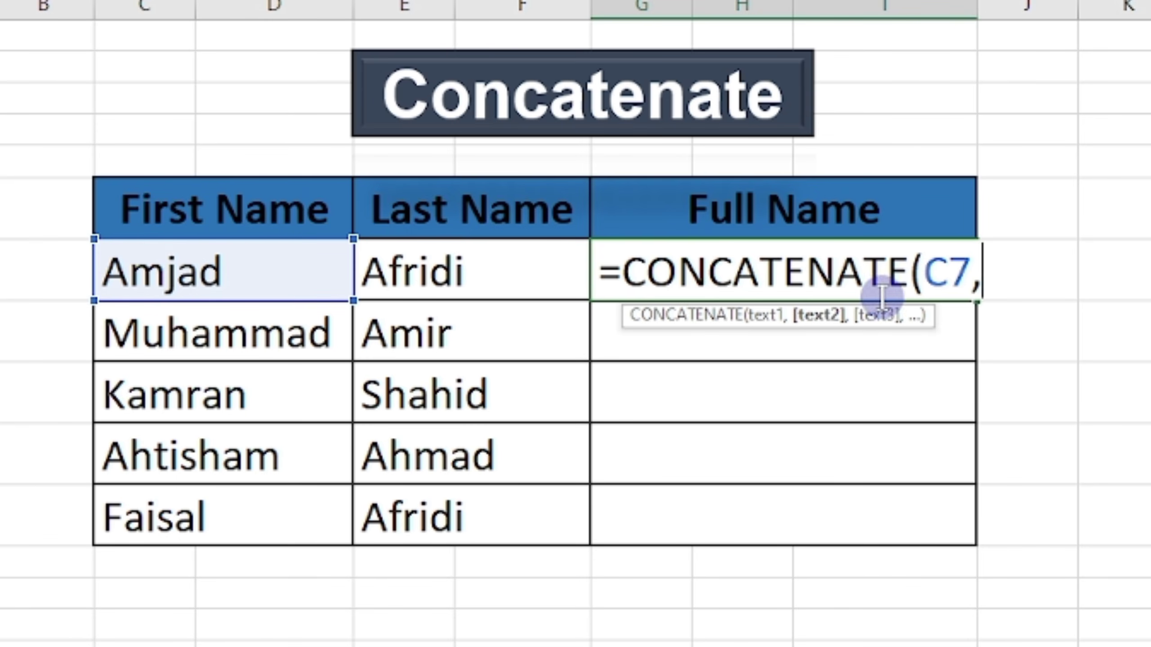
text(" )
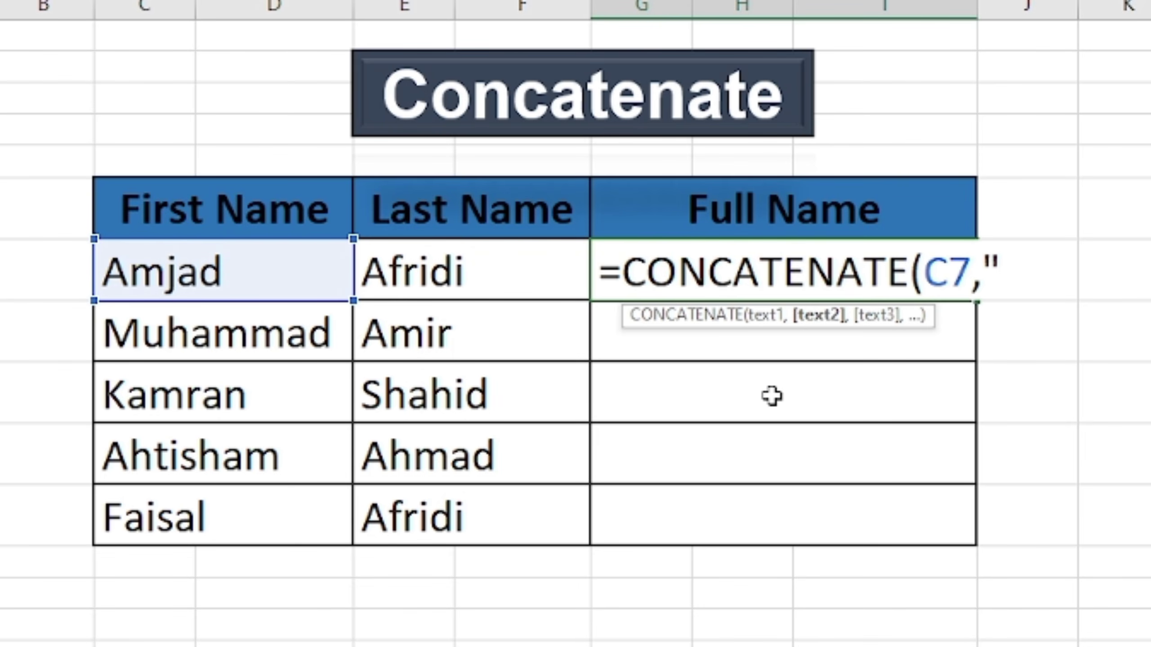
text(")
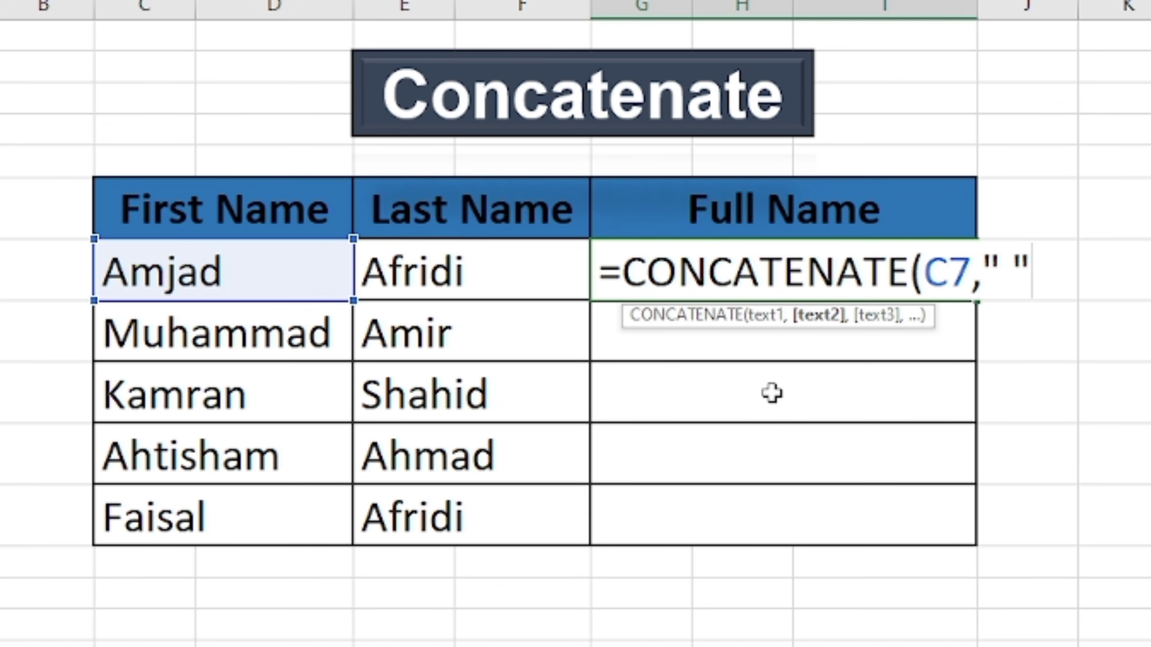
text(,)
click(502, 270)
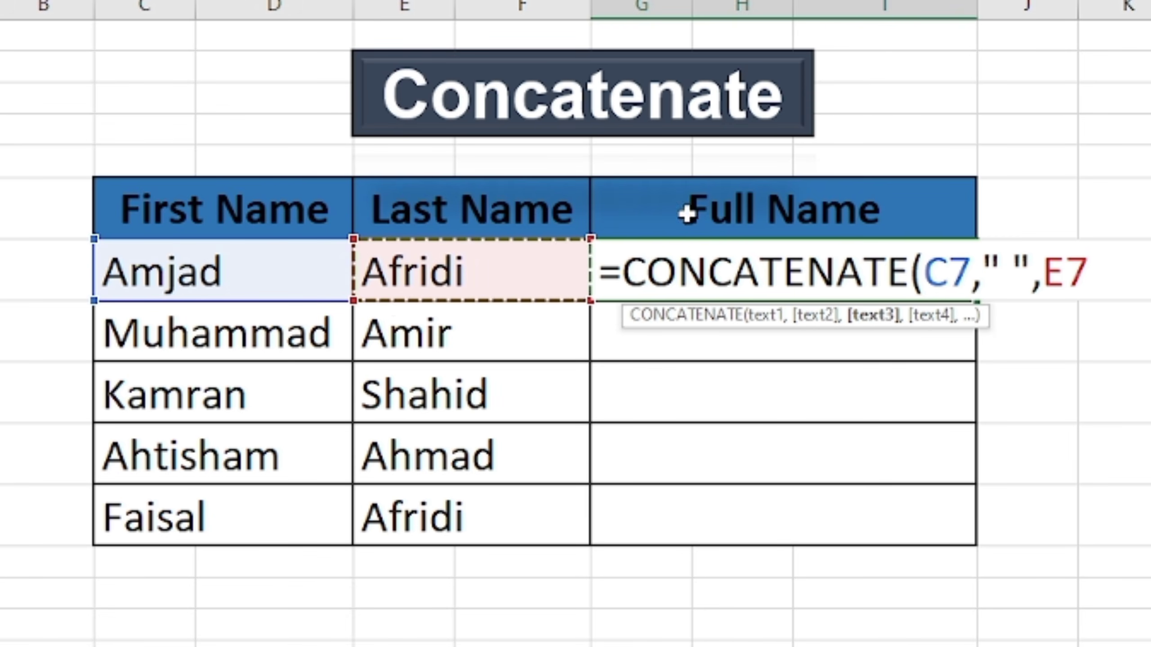
text())
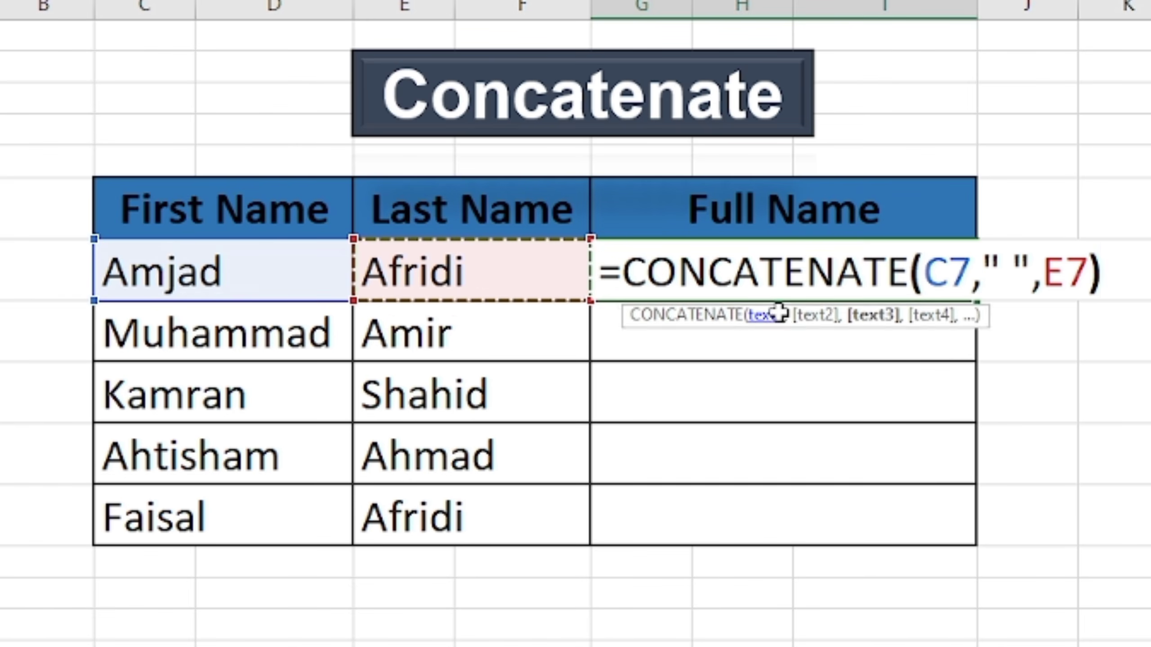
key(Return)
Fill the CONCATENATE formula from G7 down the Full Name column to row 11
click(884, 263)
drag(978, 301, 953, 542)
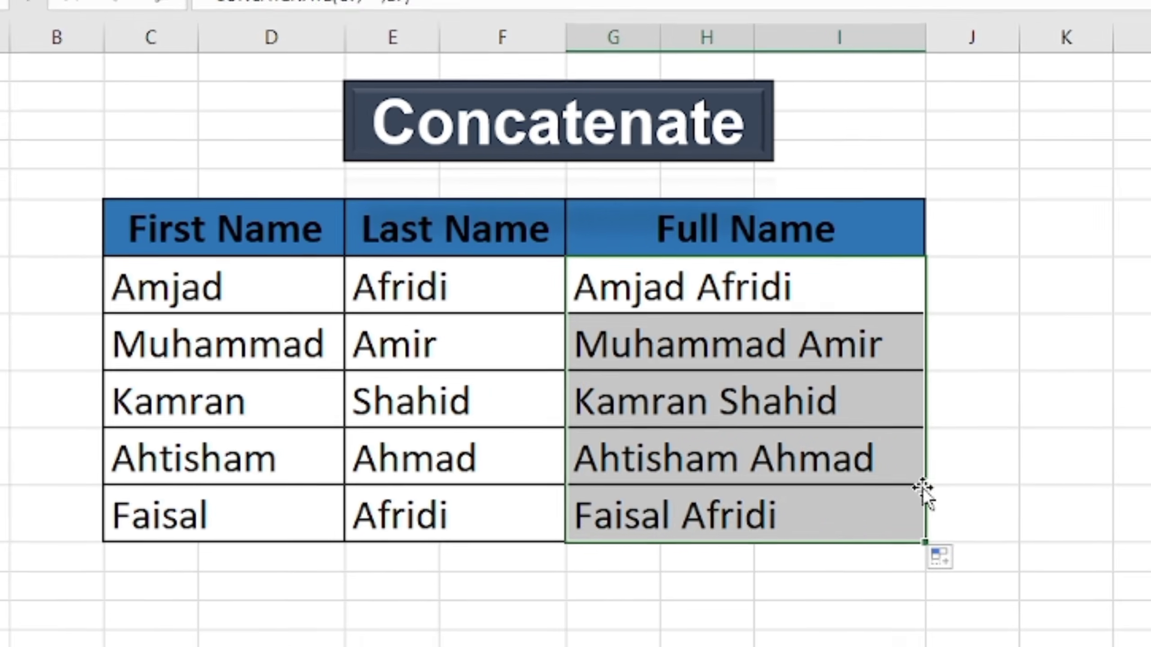
click(1015, 365)
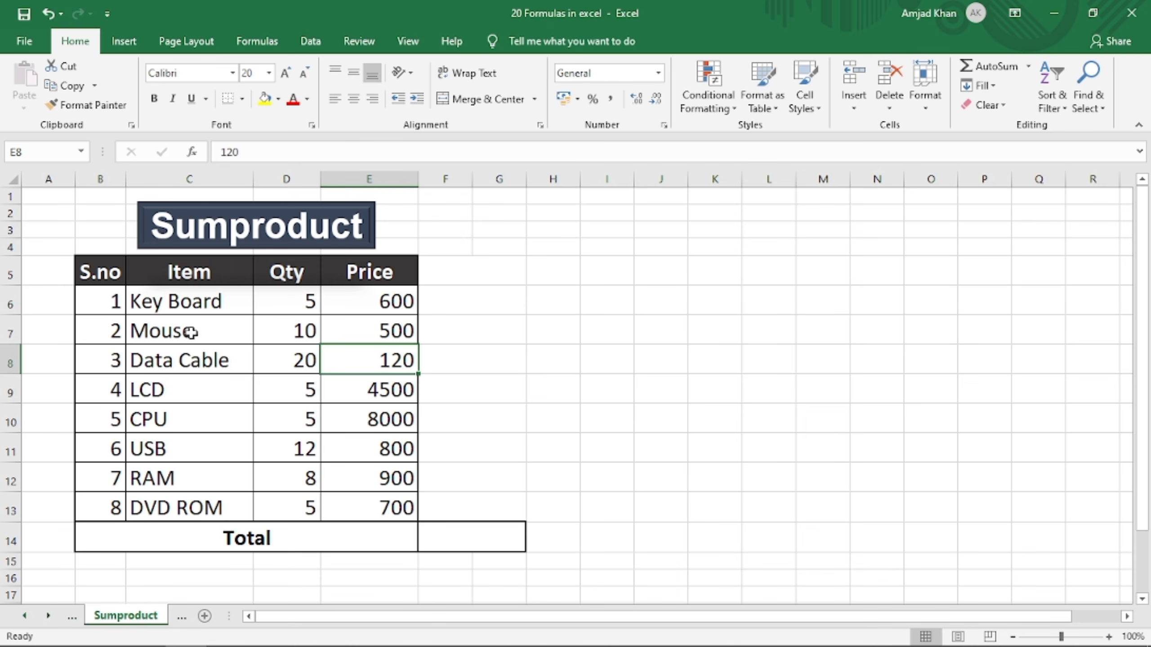
click(163, 301)
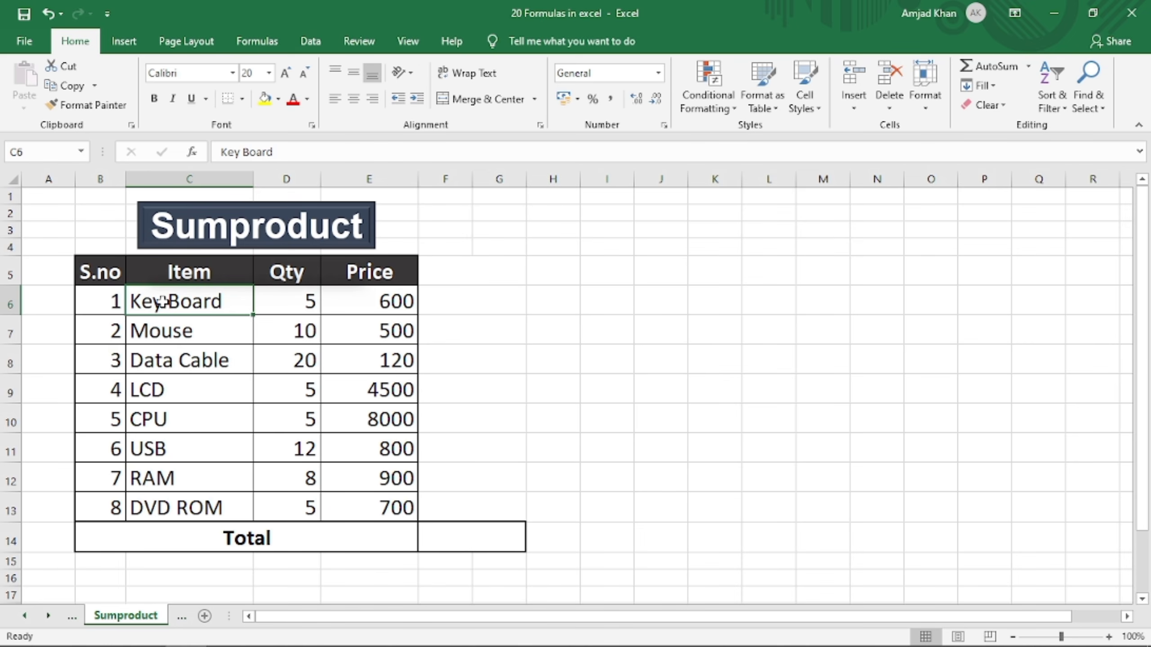
click(347, 300)
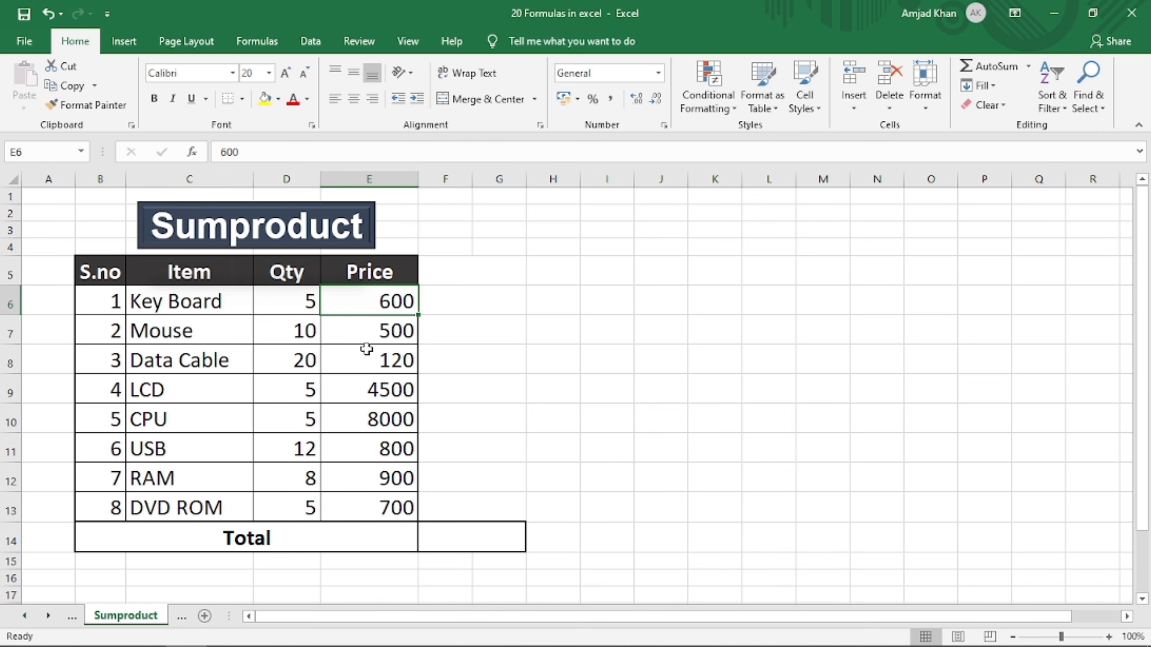
drag(204, 303, 362, 499)
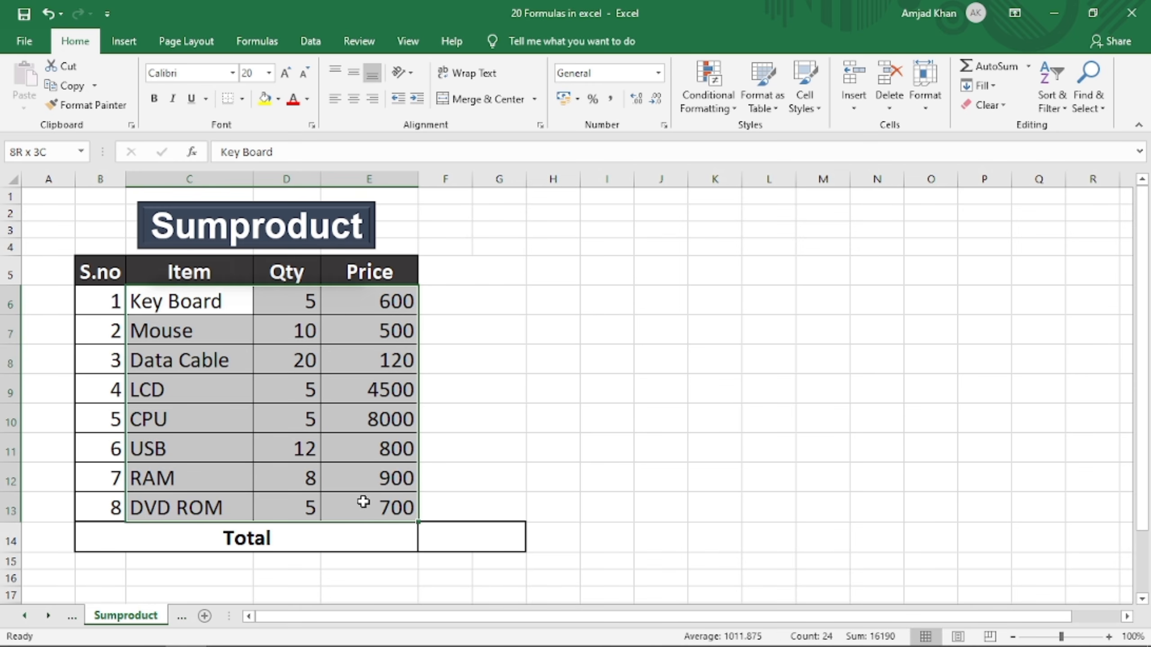
click(308, 361)
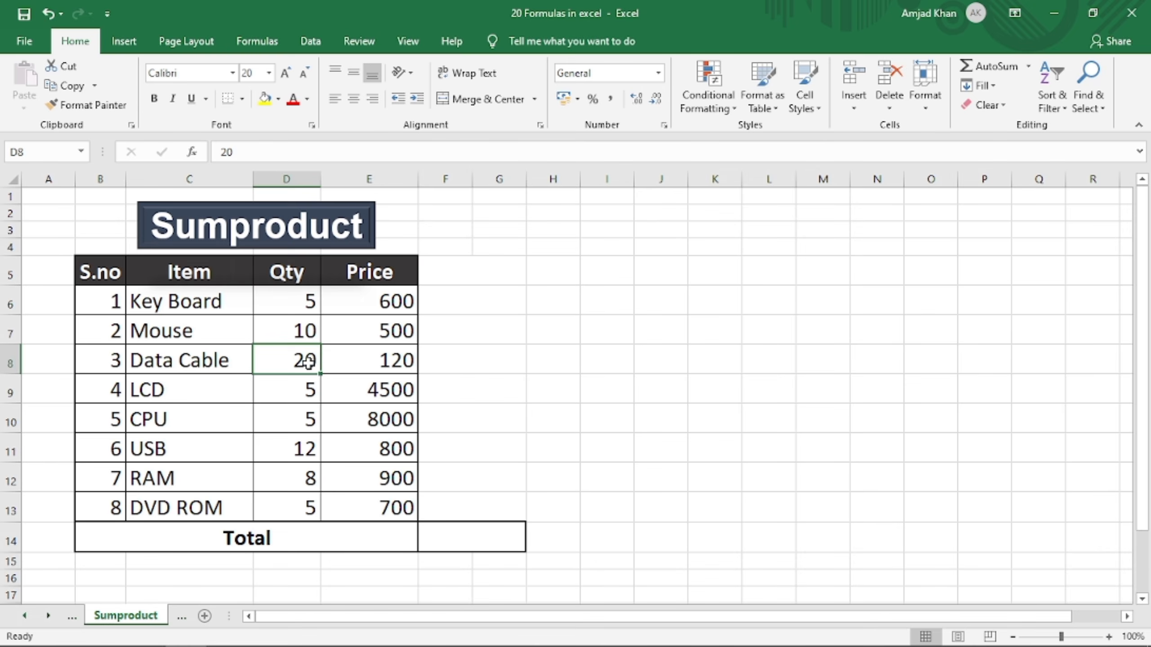
Calculate the total of quantity times price in merged cell F14 of the Sumproduct sheet with =SUMPRODUCT(D6:D13,E6:E13)
click(476, 541)
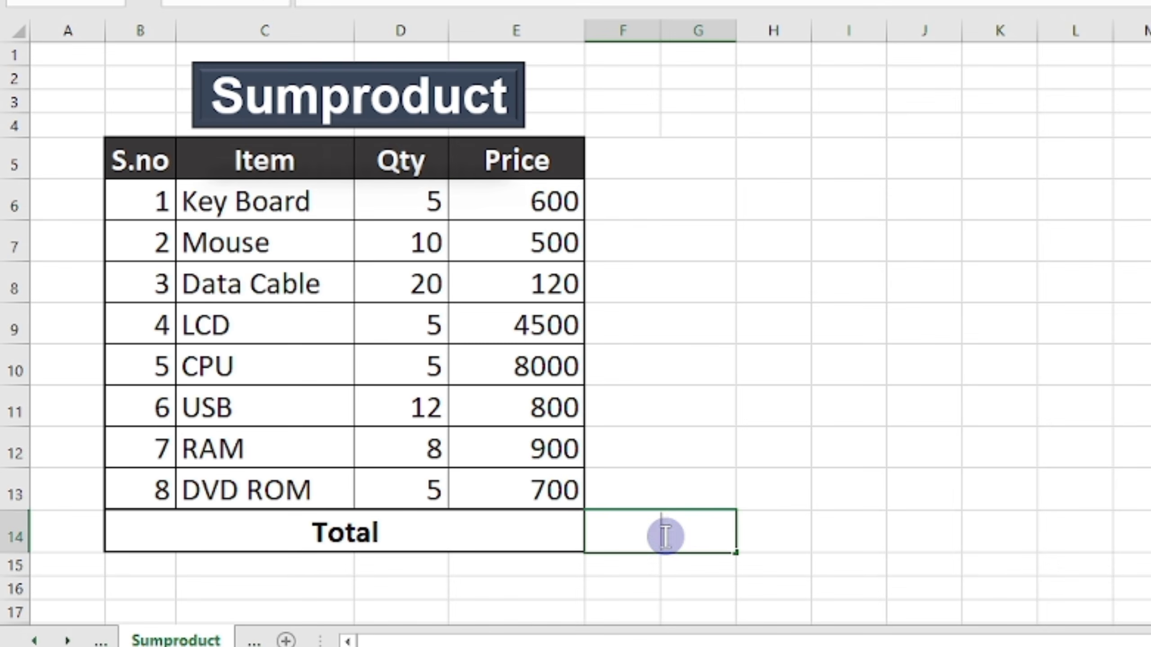
text(=sump)
key(Tab)
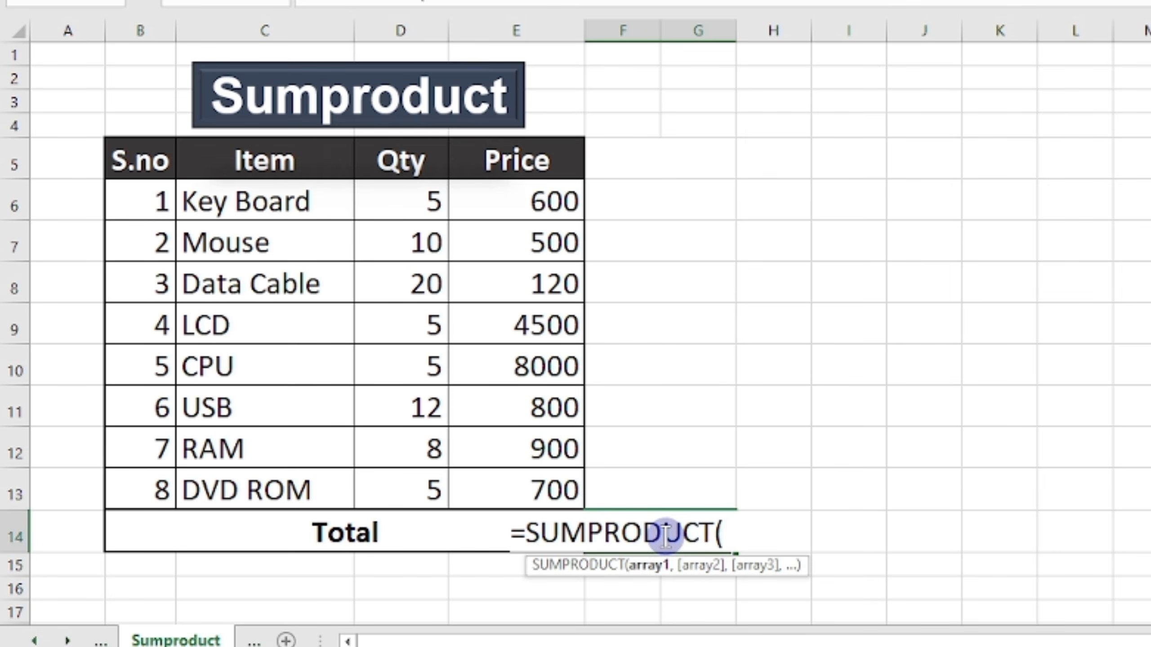
drag(418, 205, 403, 477)
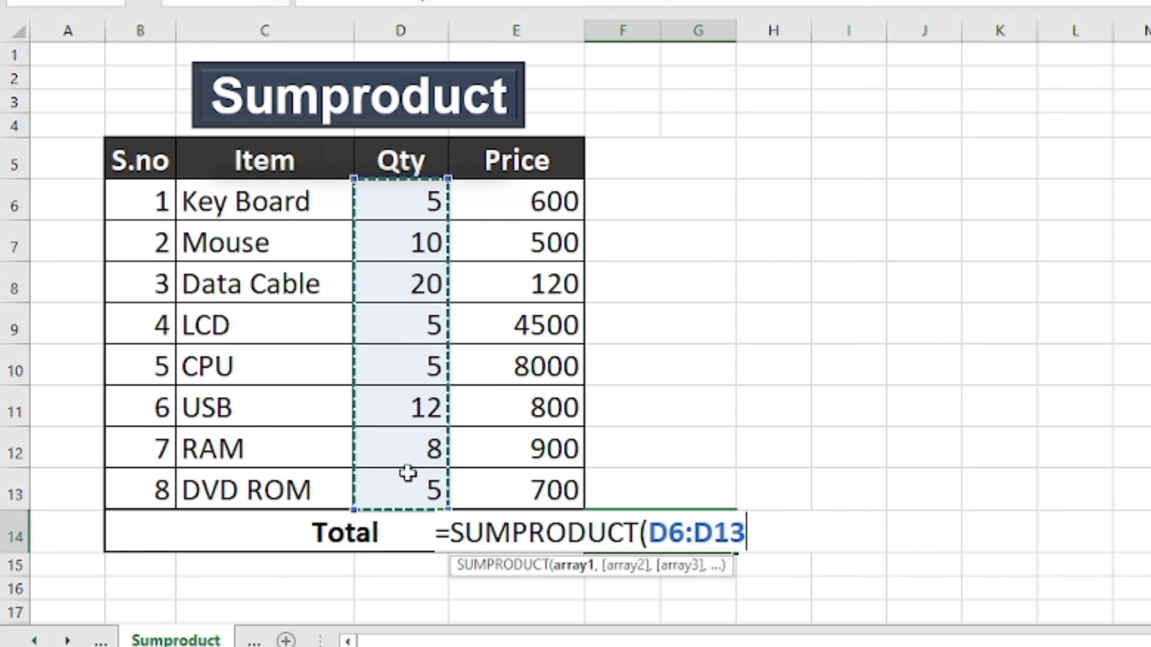
text(,)
drag(526, 199, 541, 480)
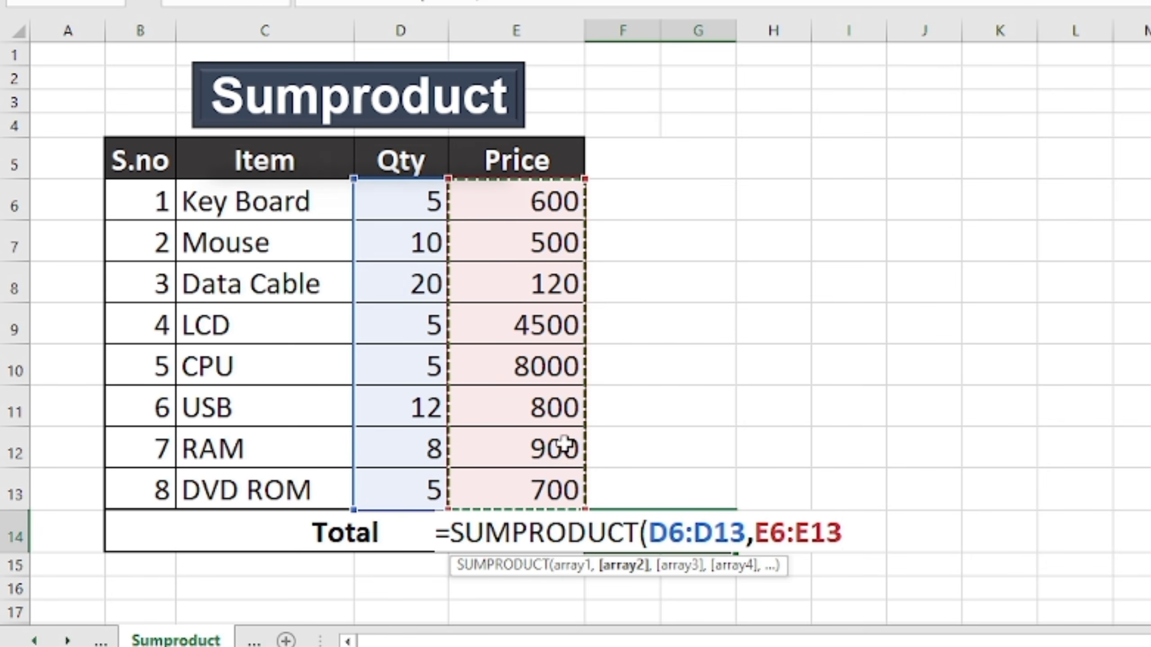
text())
key(Return)
click(673, 531)
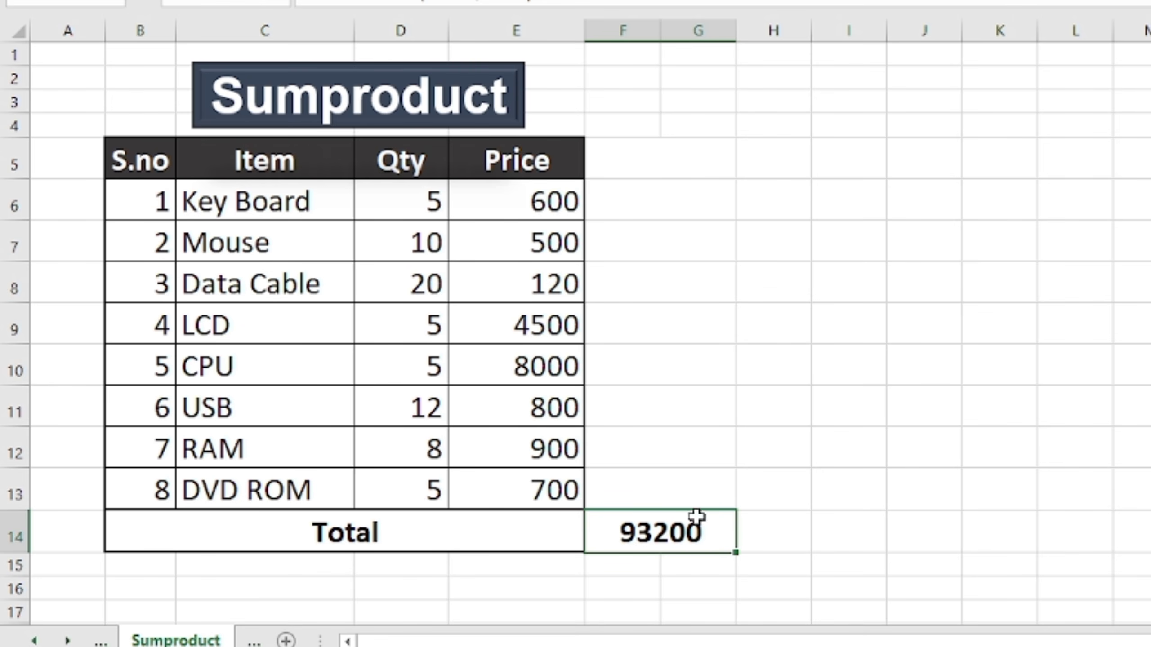
drag(395, 194, 642, 501)
click(681, 404)
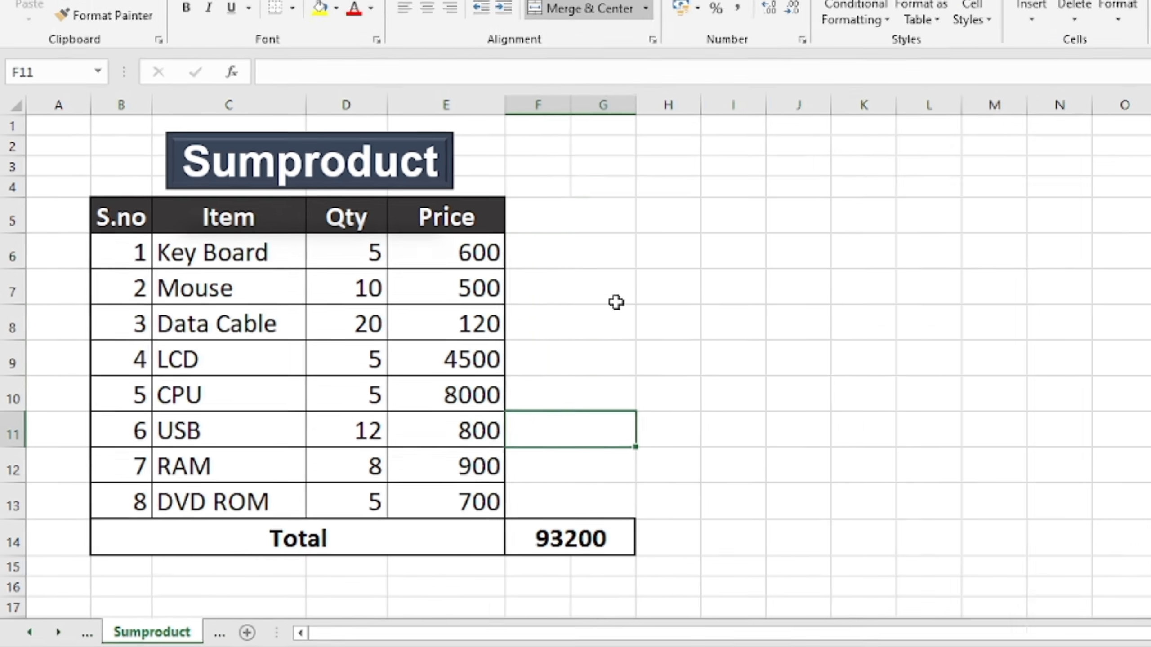
click(574, 310)
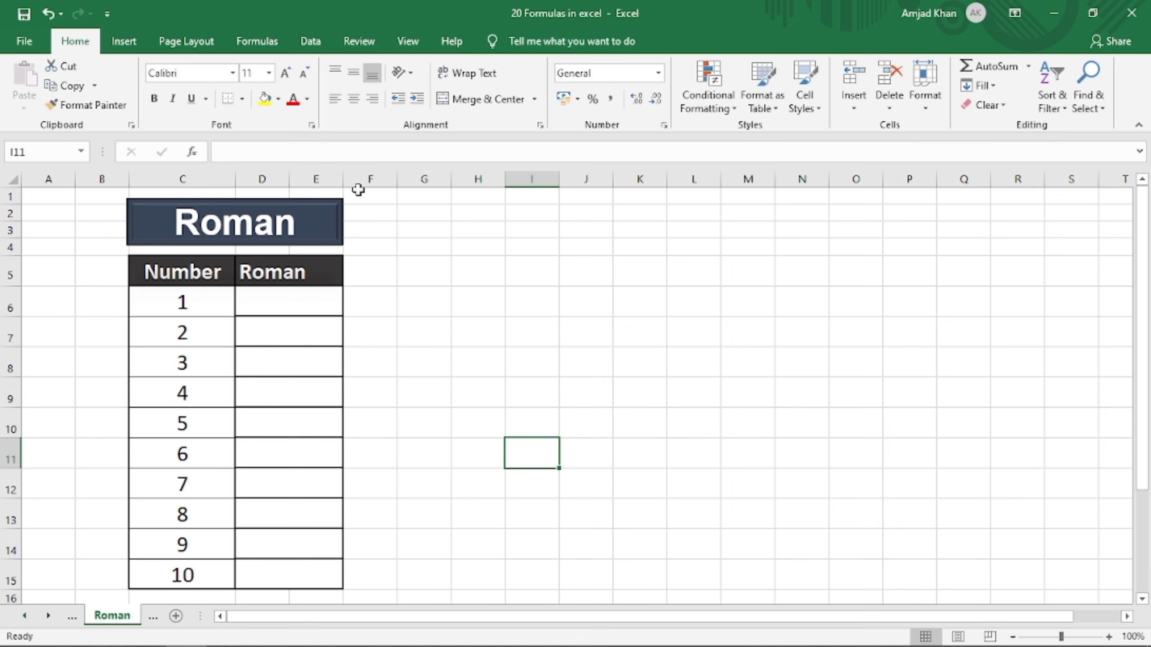
Convert the first number to a Roman numeral in merged cell D6 of the Roman sheet using =ROMAN(C6)
click(312, 303)
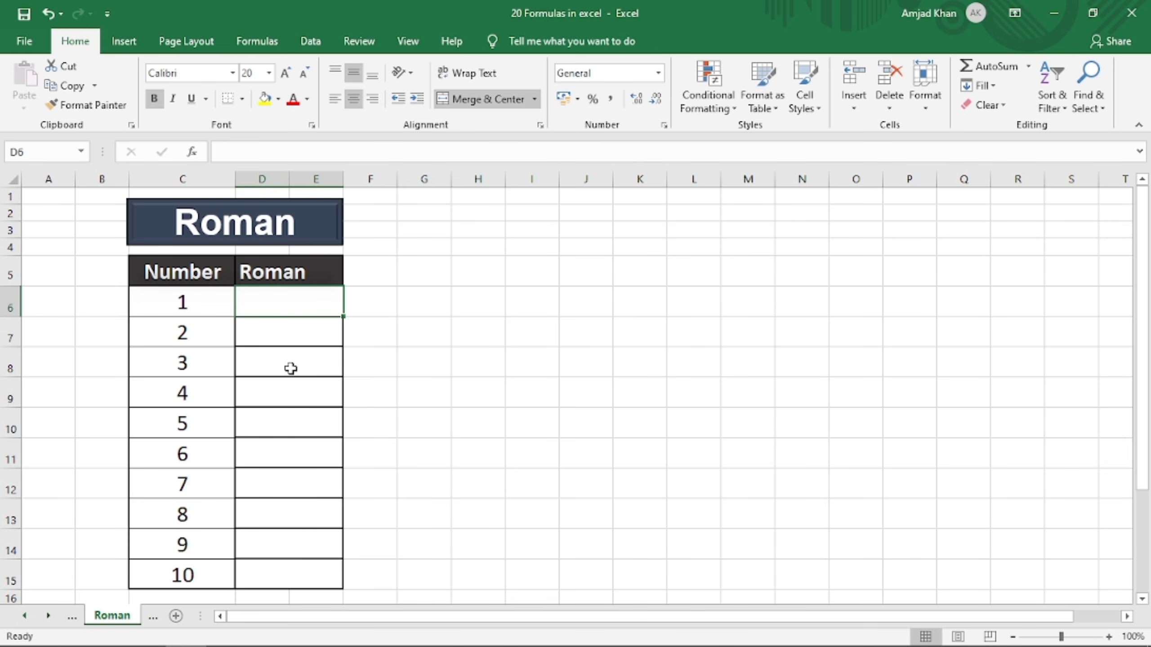
drag(181, 303, 154, 575)
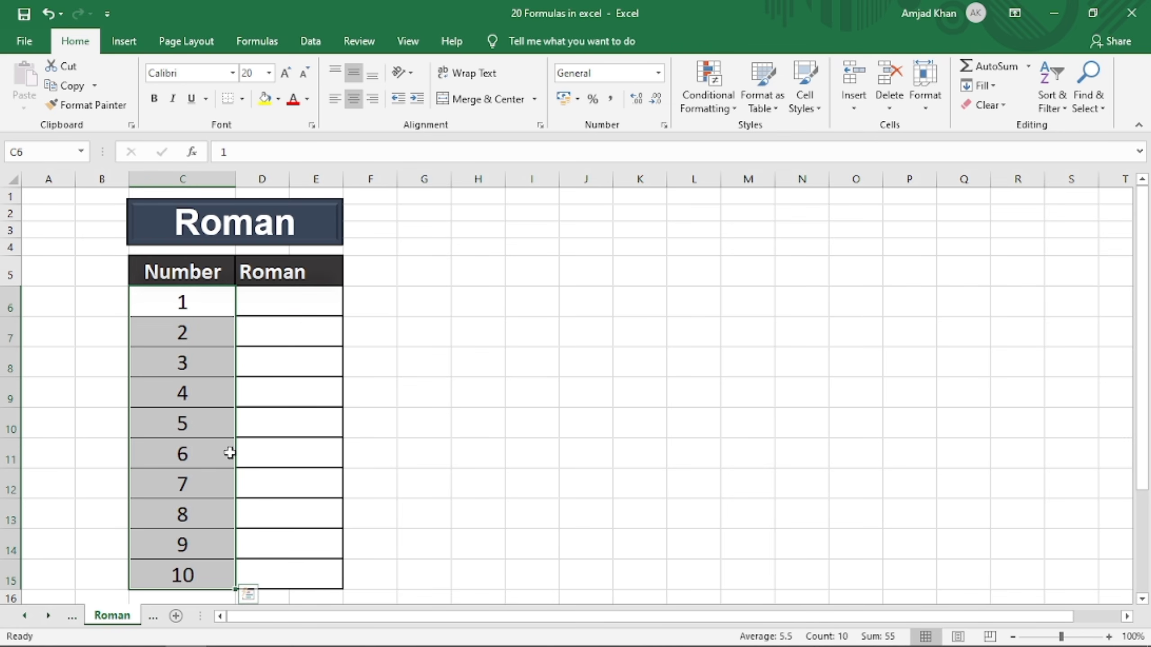
click(273, 311)
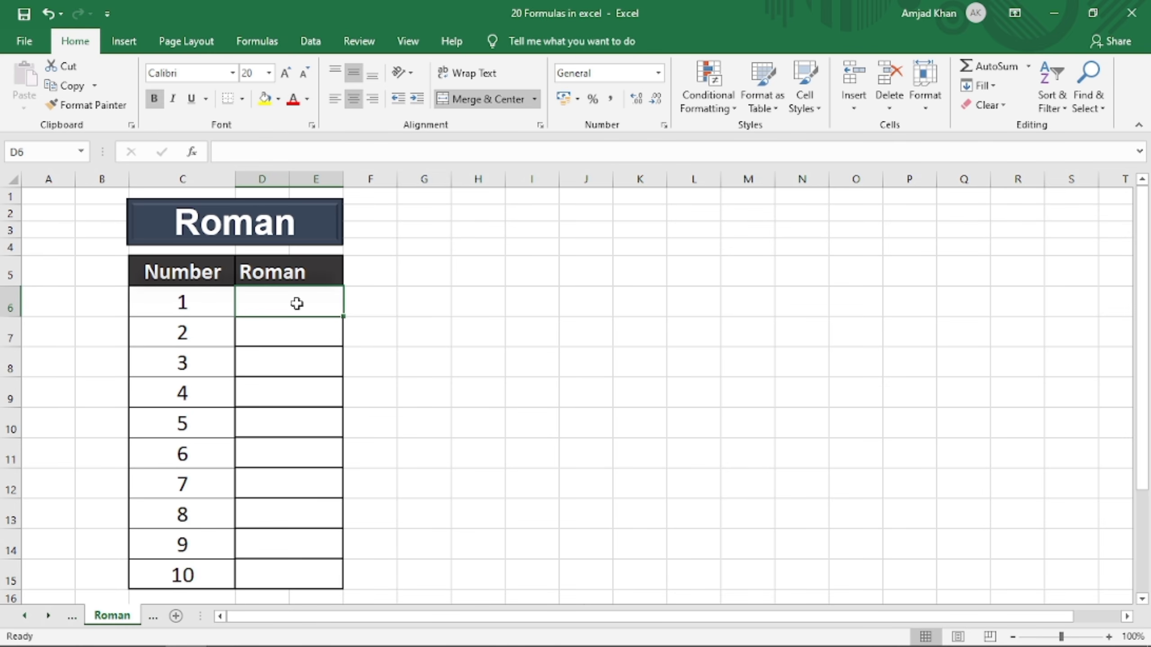
text(=)
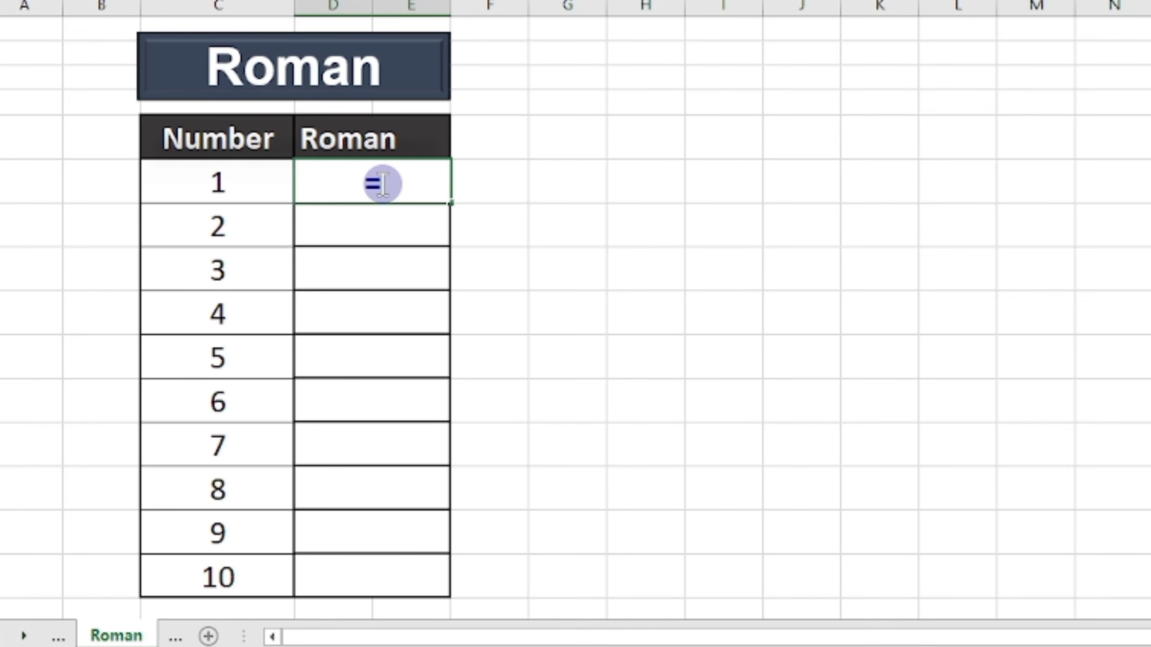
text(roman)
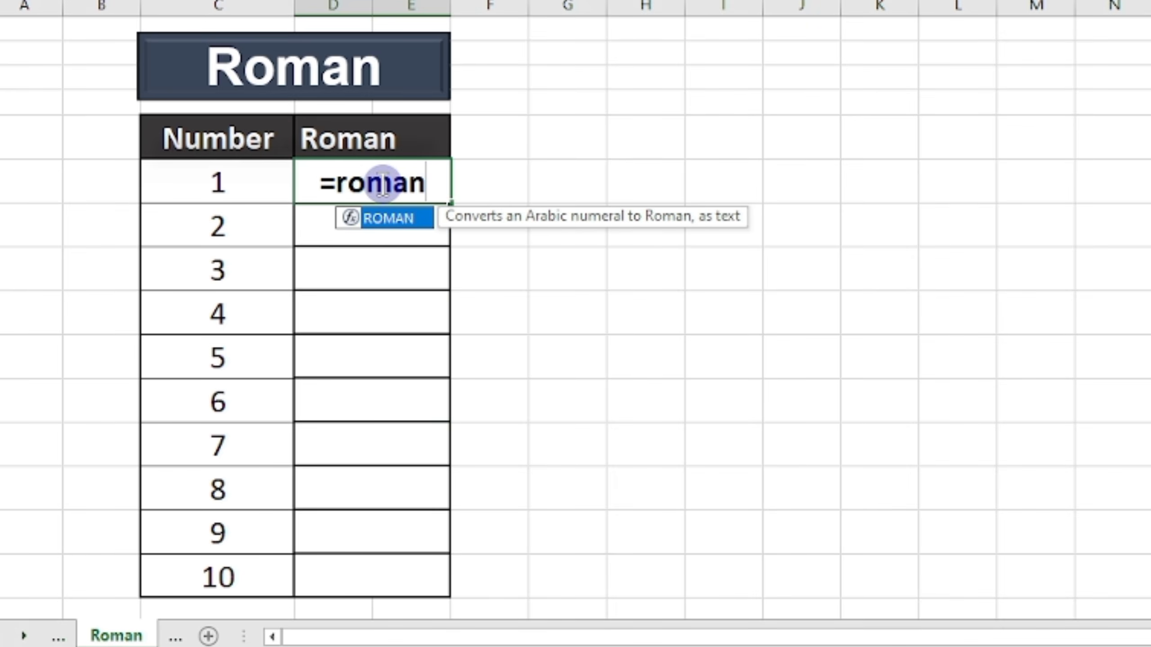
key(Tab)
click(232, 181)
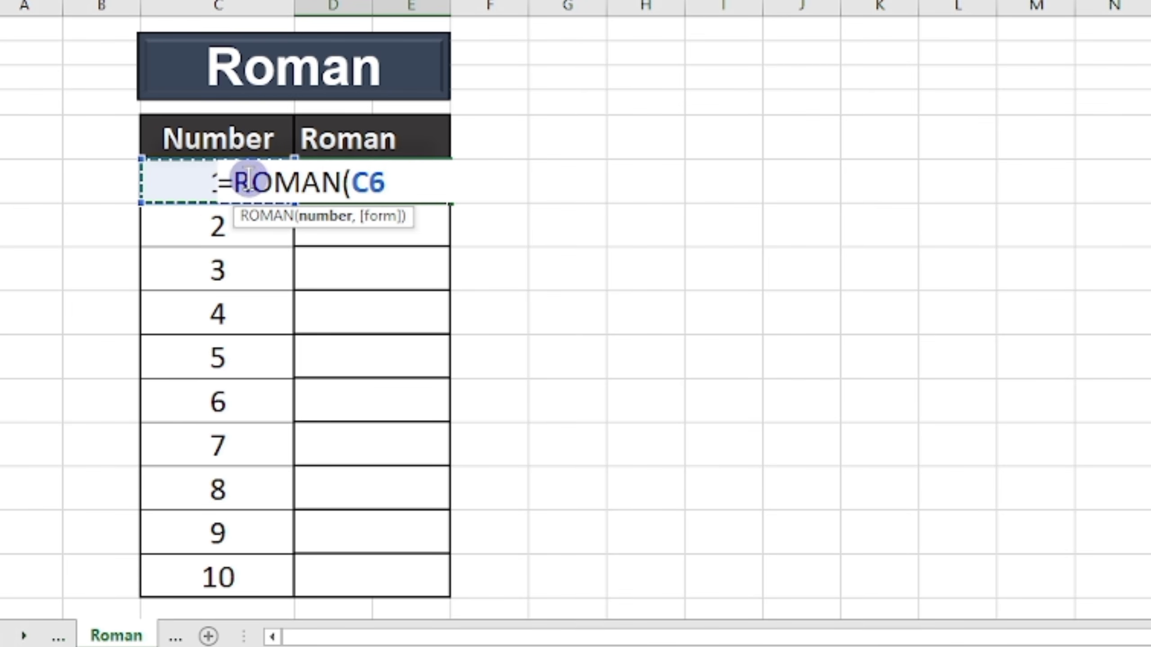
text())
key(Return)
Fill the ROMAN formula from D6 down the Roman column to row 15
click(409, 185)
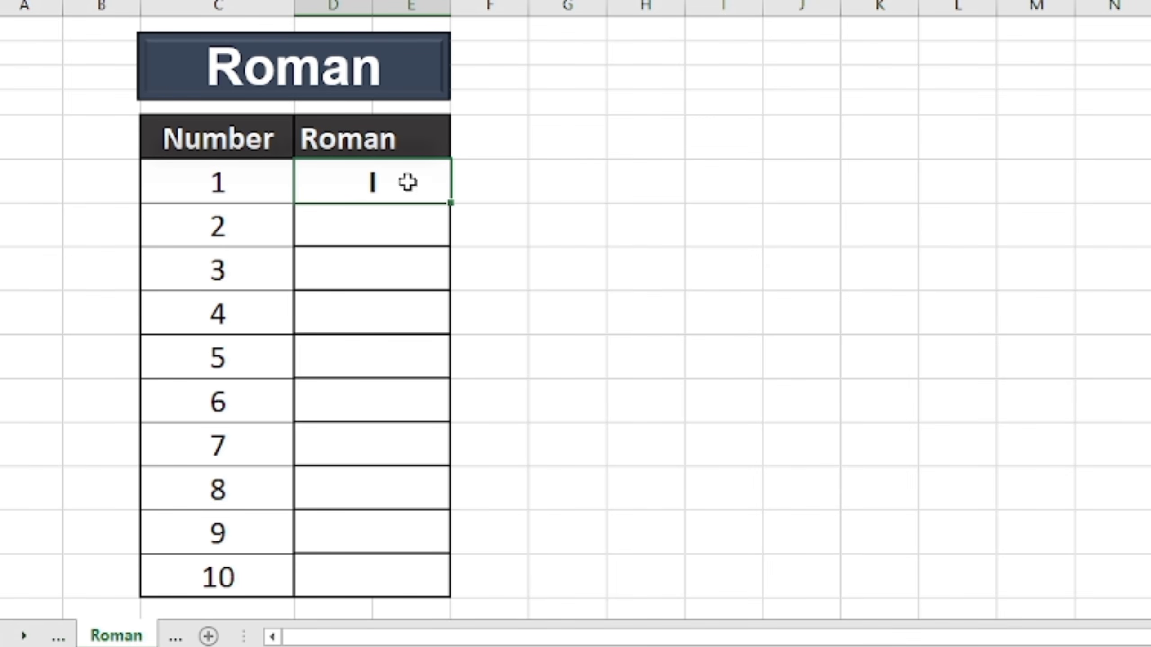
drag(453, 218, 430, 589)
click(525, 381)
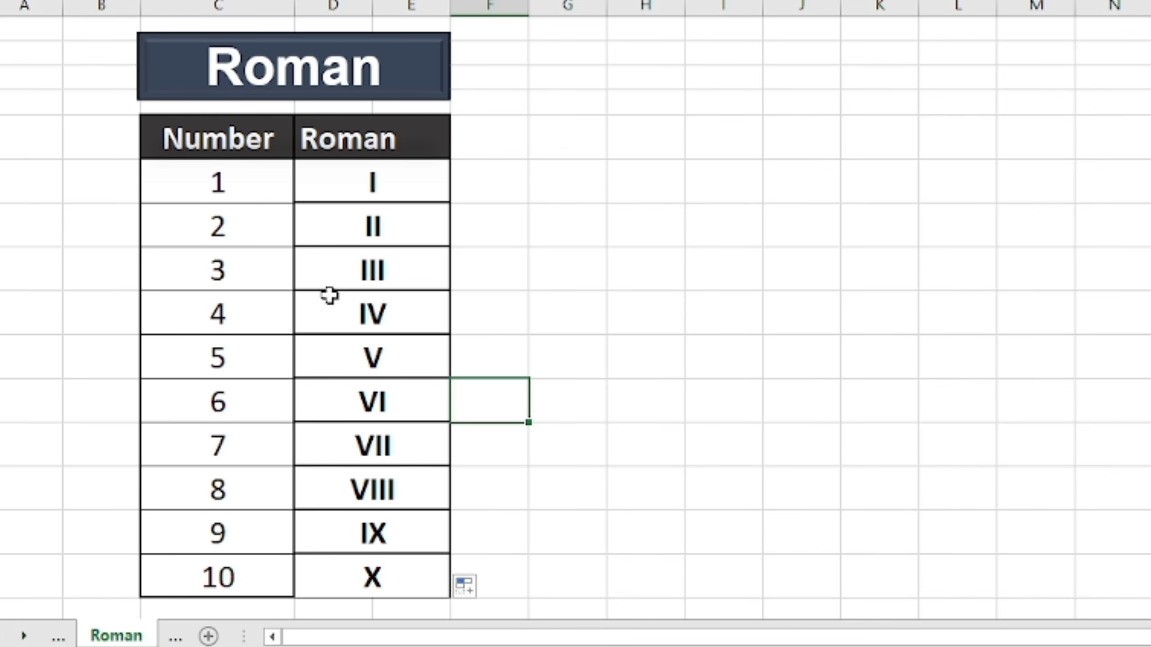
click(393, 281)
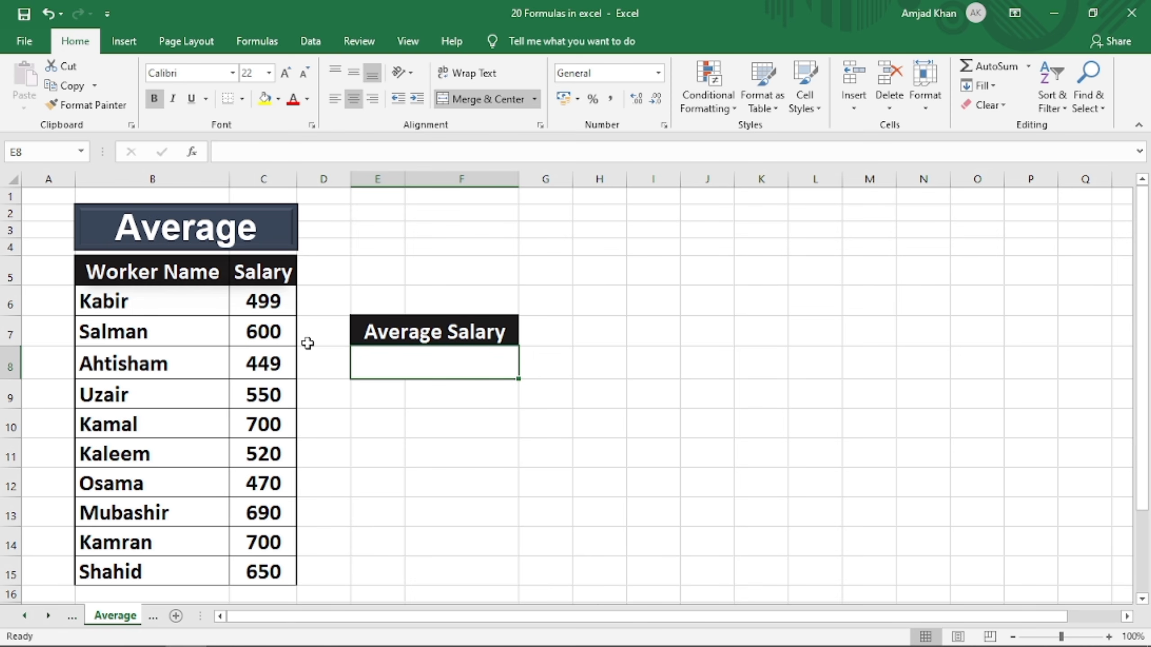
drag(169, 306, 134, 452)
drag(276, 307, 263, 473)
click(258, 411)
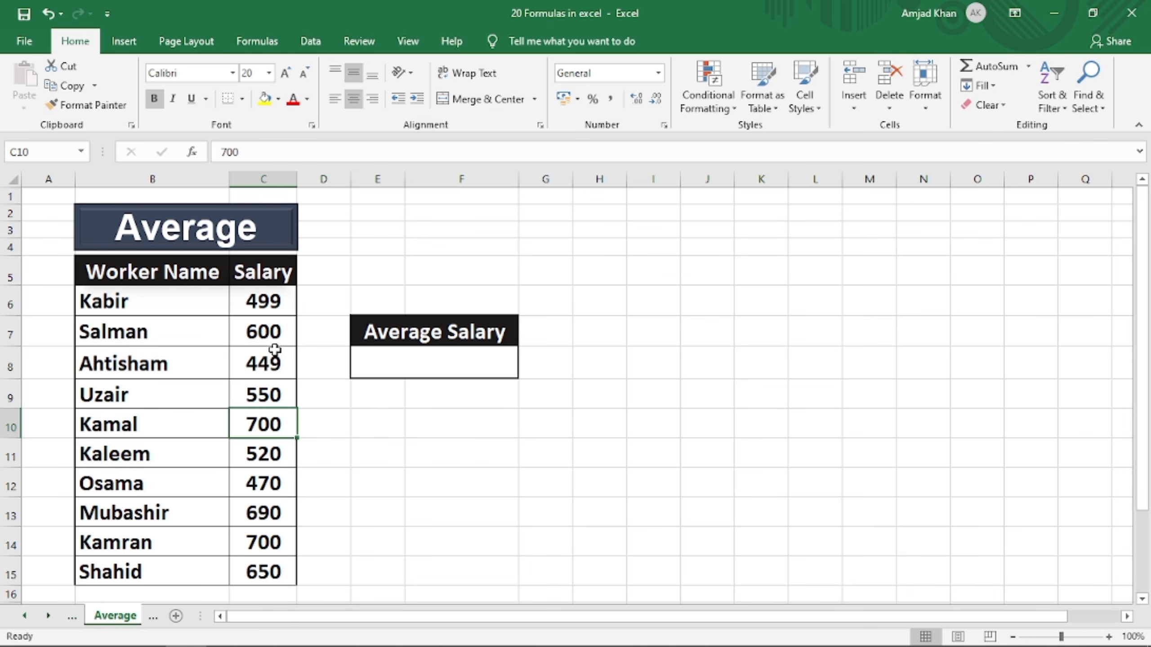
Calculate the average salary in merged cell E8 of the Average sheet with AVERAGE over C6:C15
click(424, 367)
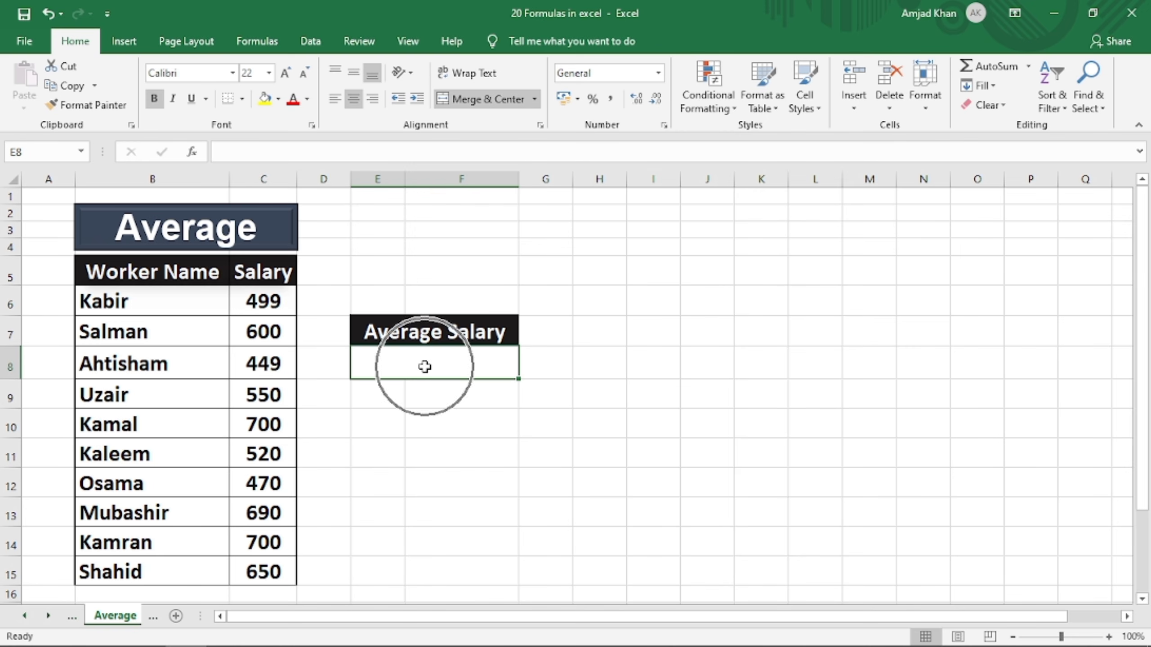
click(424, 367)
text(=AVERA)
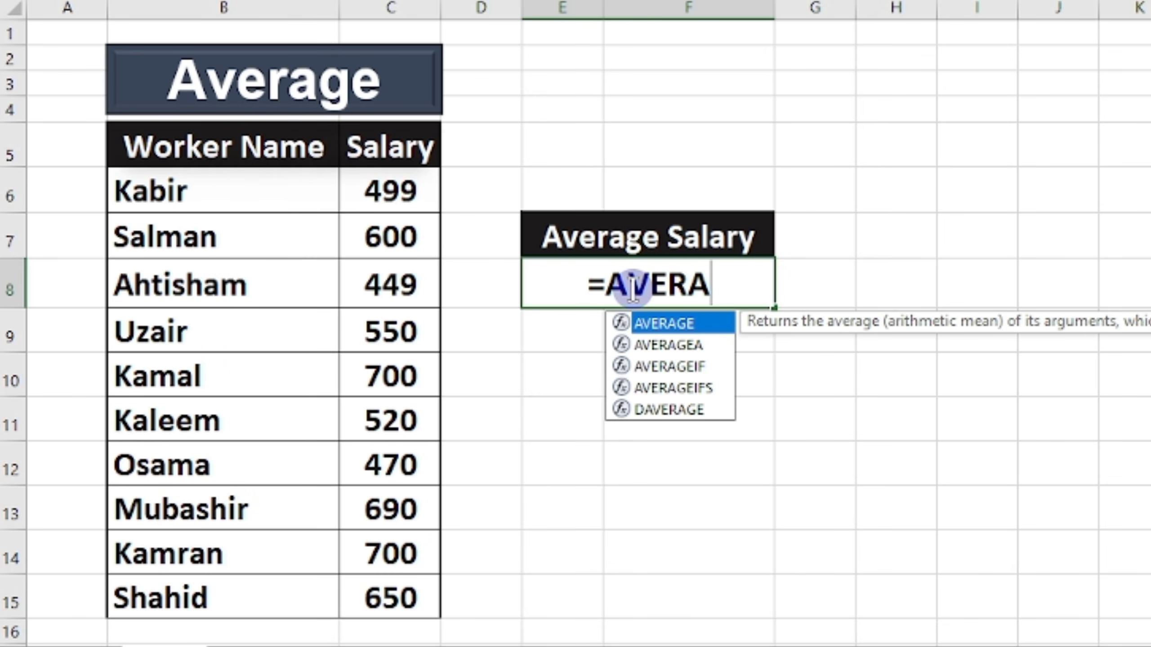
key(Tab)
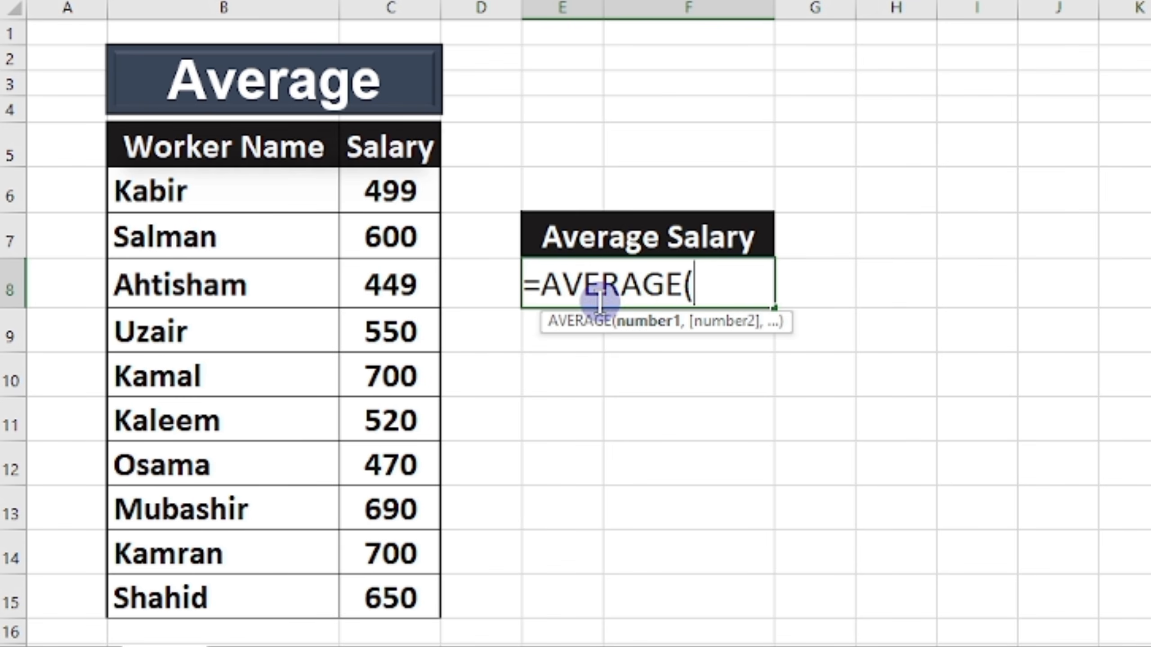
drag(397, 211, 373, 488)
drag(369, 610, 369, 610)
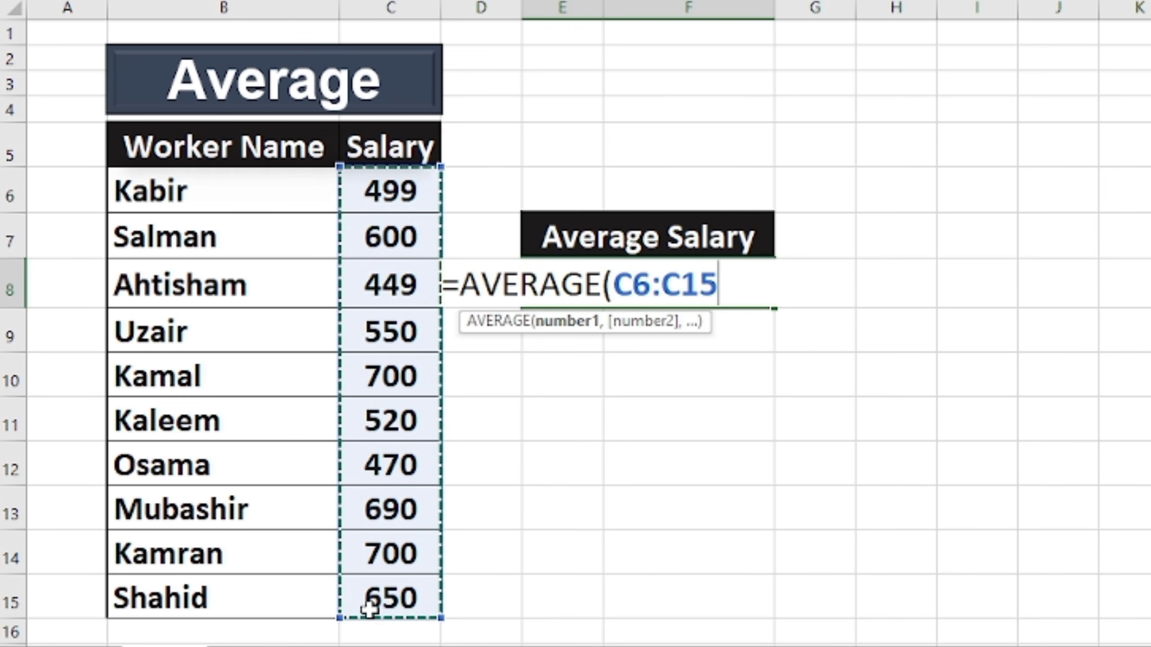
key(Return)
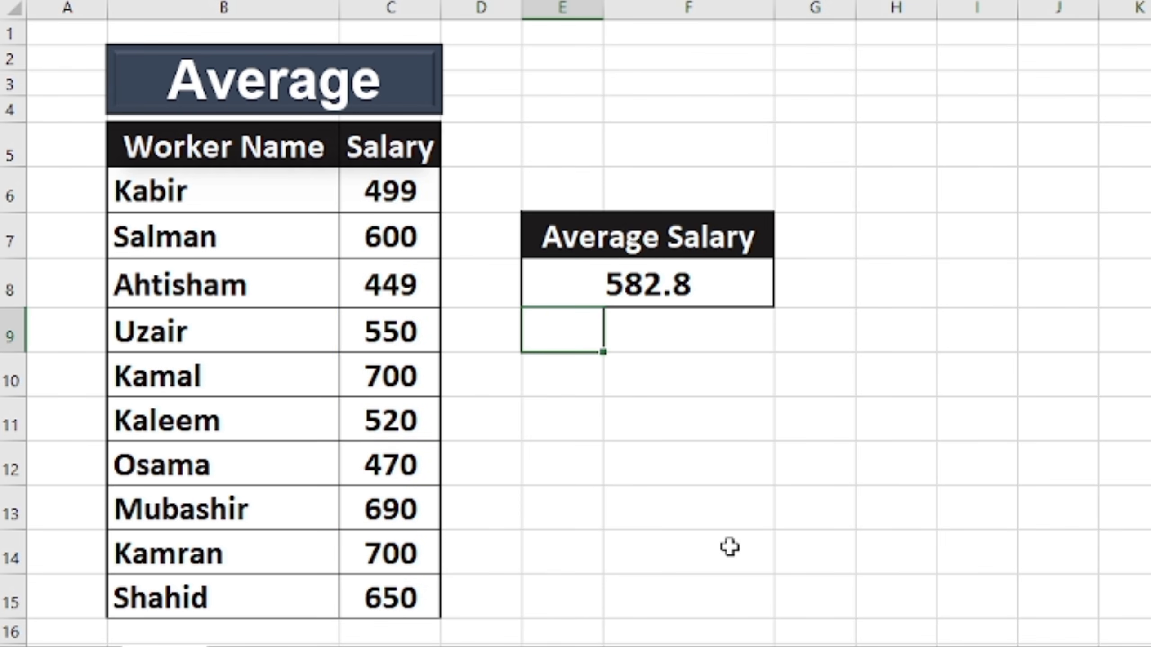
click(673, 290)
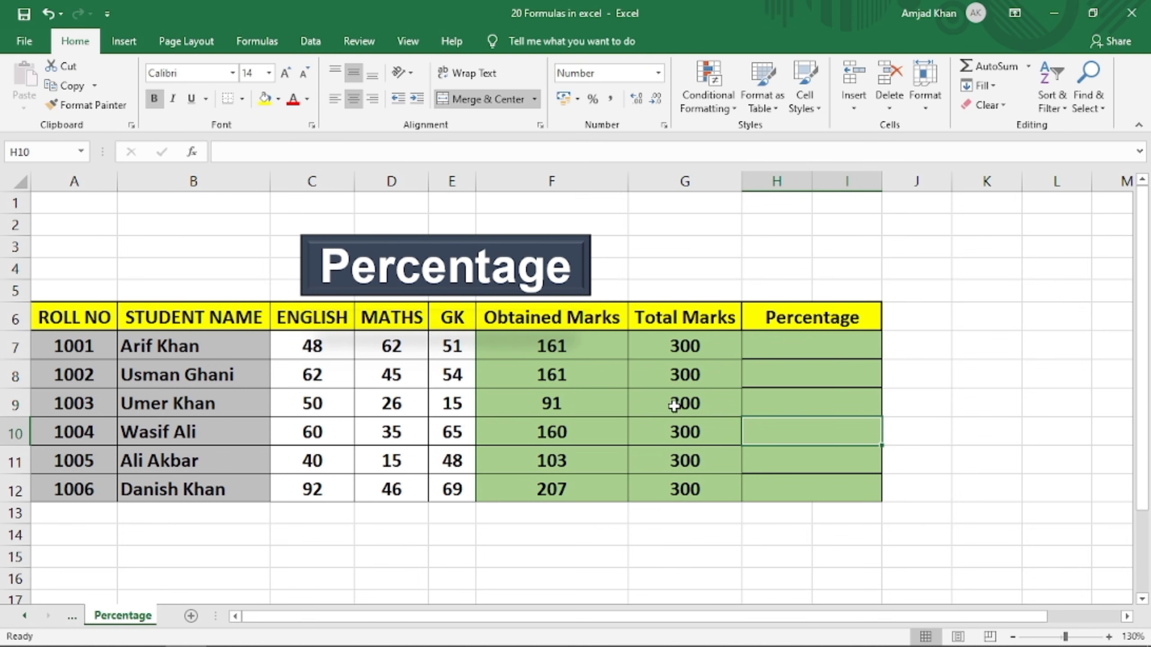
Calculate the first student's percentage in merged cell H7 of the Percentage sheet with =F7*100/G7
click(838, 343)
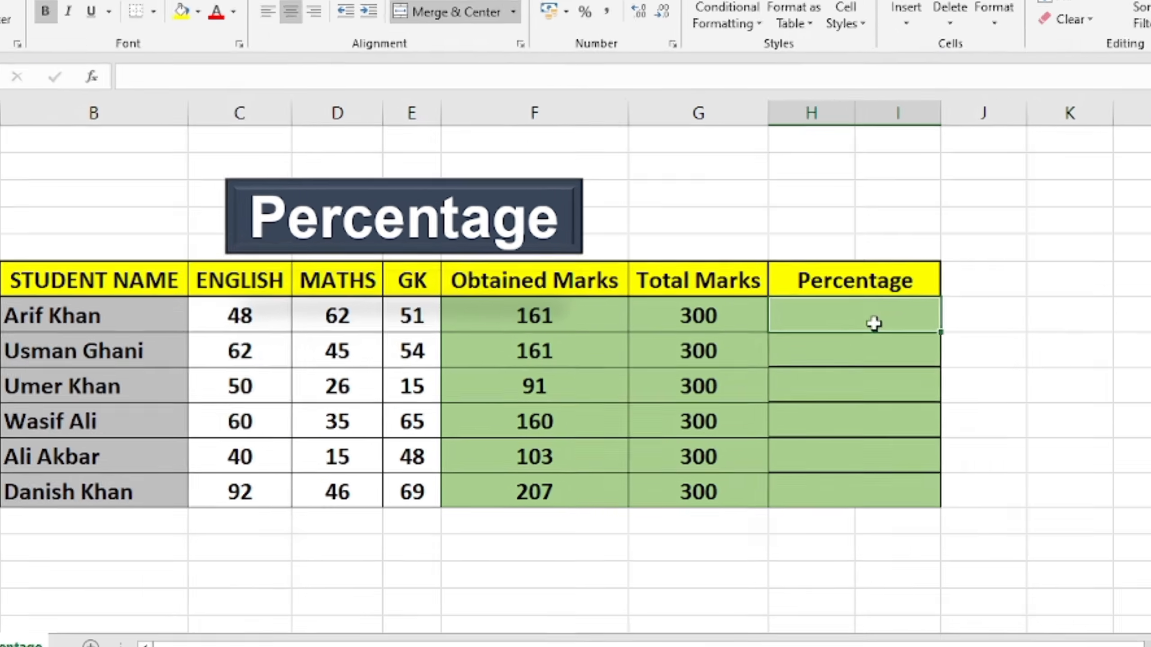
click(830, 353)
text(=)
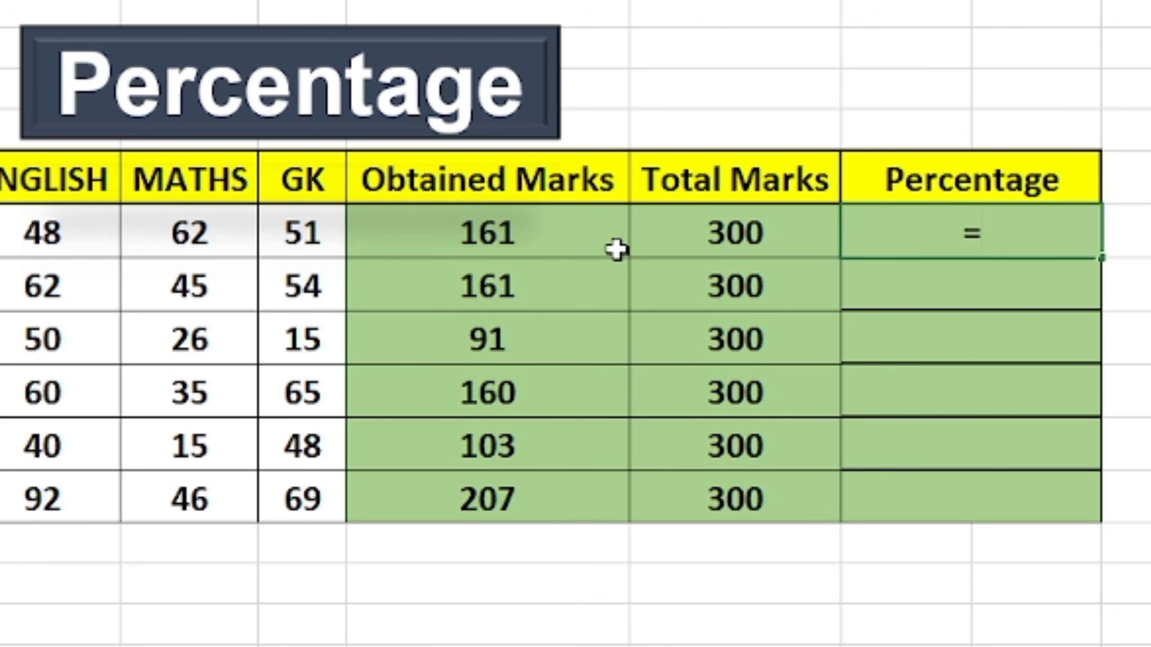
click(537, 237)
text(*100)
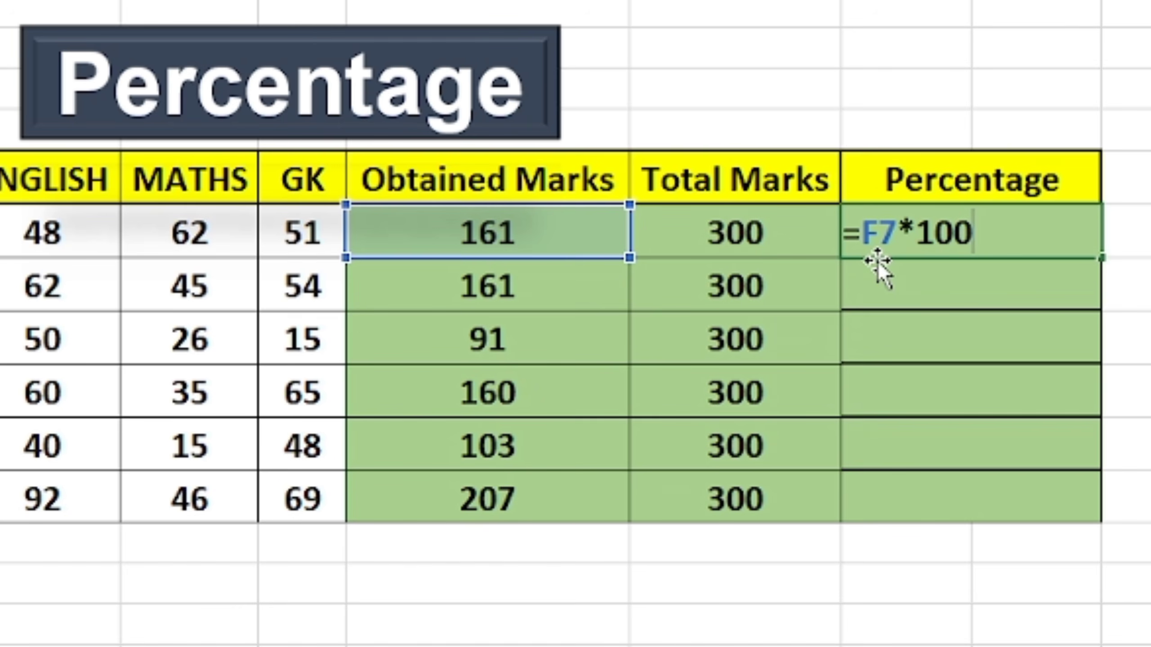
text(/)
click(725, 245)
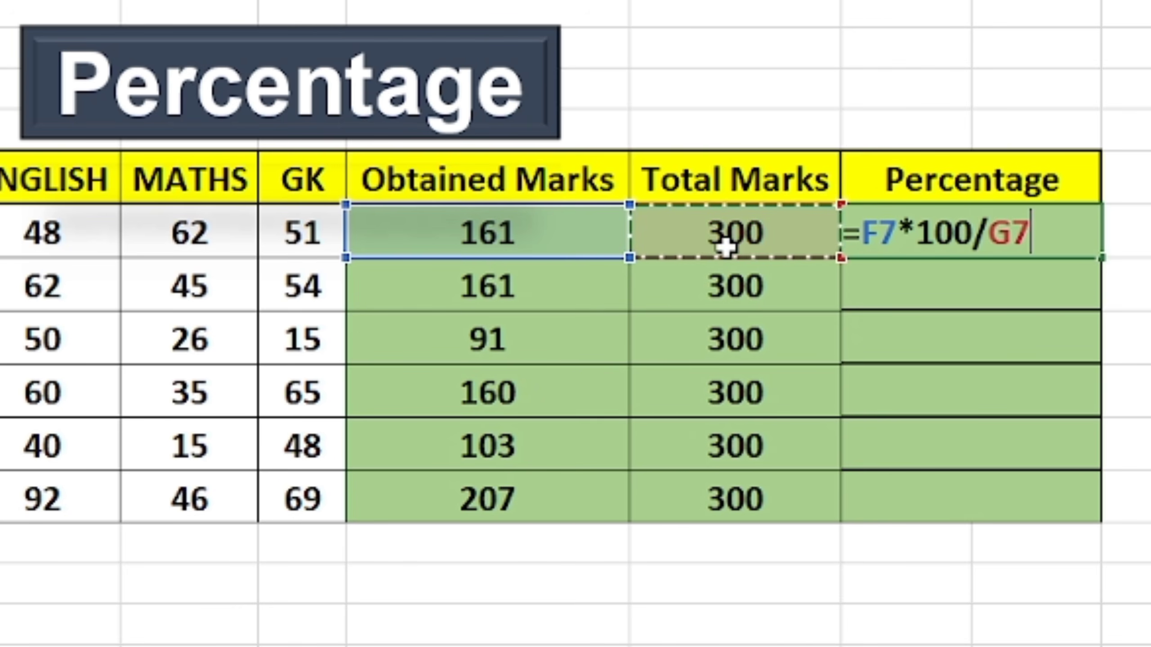
key(Return)
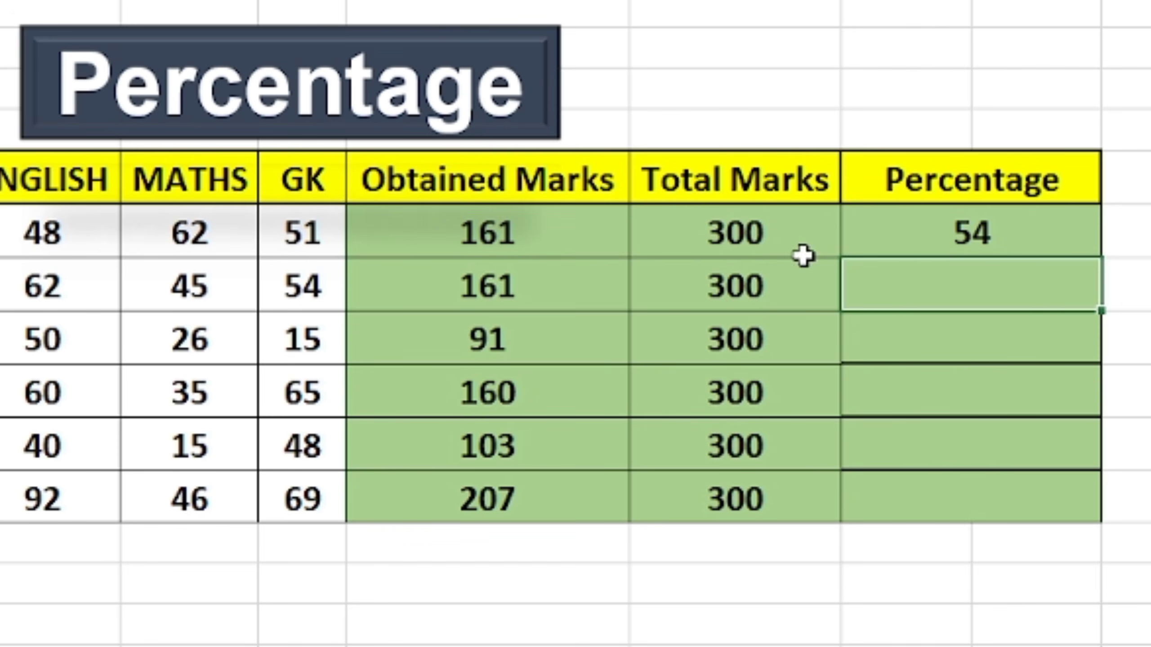
Fill the percentage formula from H7 down the Percentage column to row 12
click(975, 228)
drag(1101, 258, 1102, 506)
click(1140, 445)
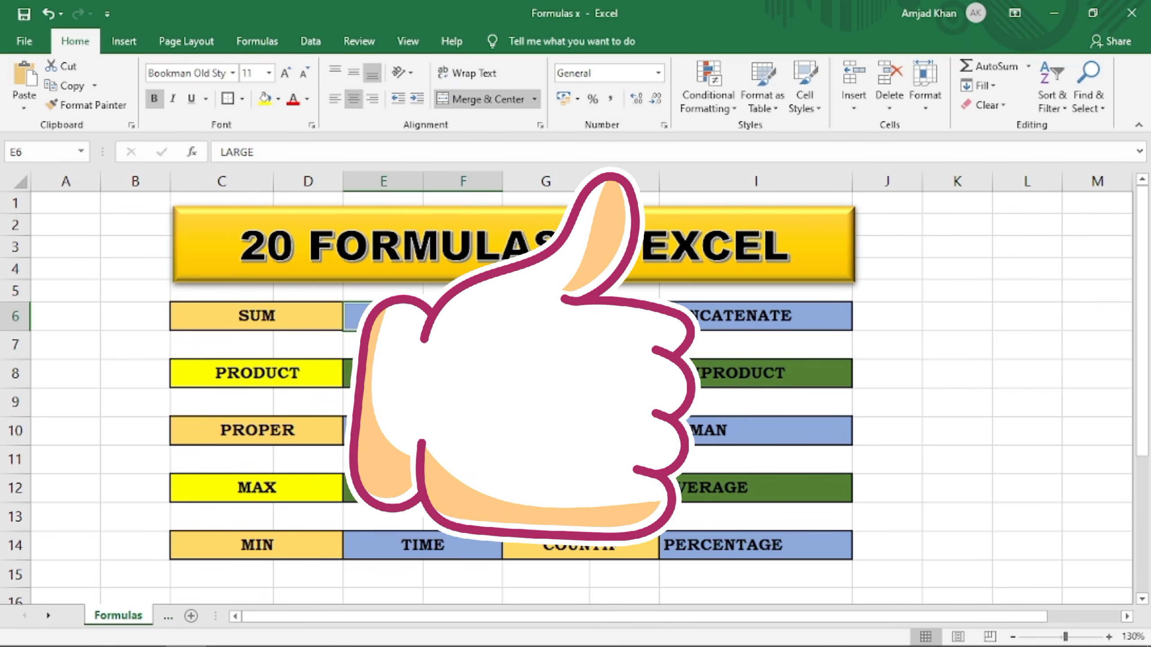
drag(253, 317, 755, 533)
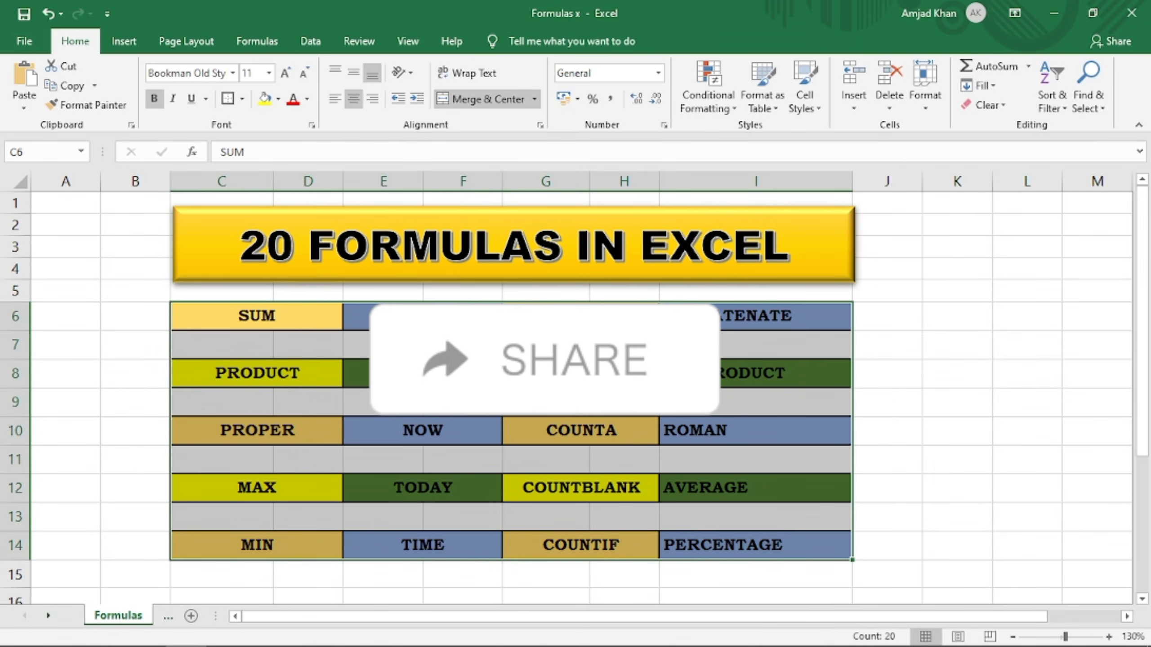
click(546, 344)
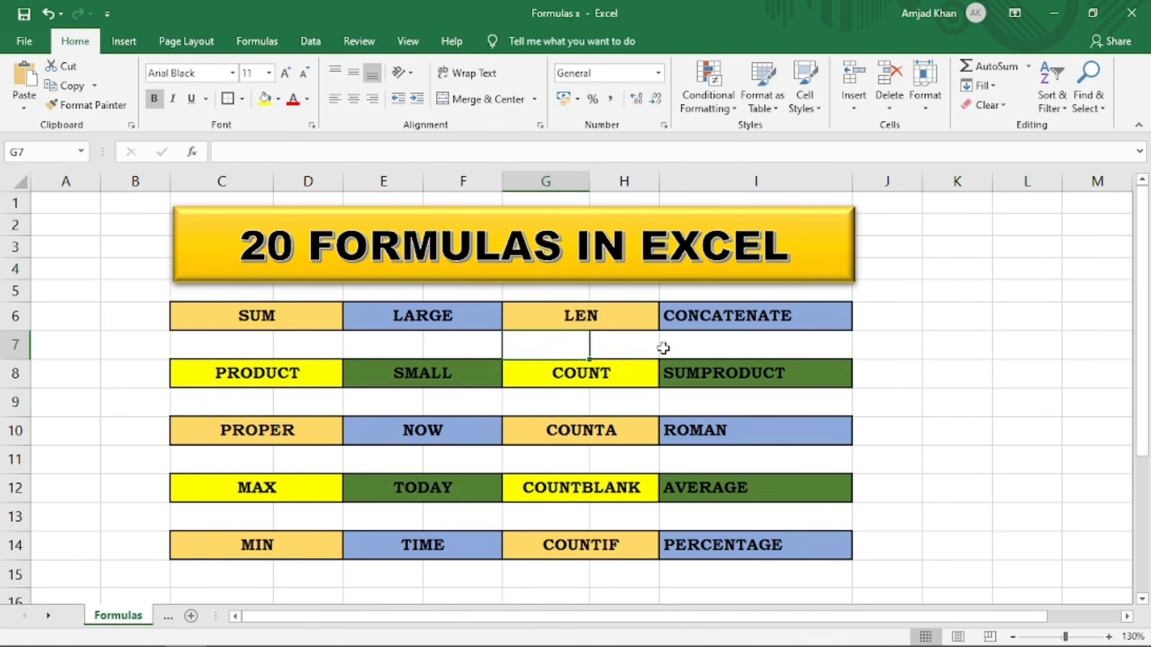